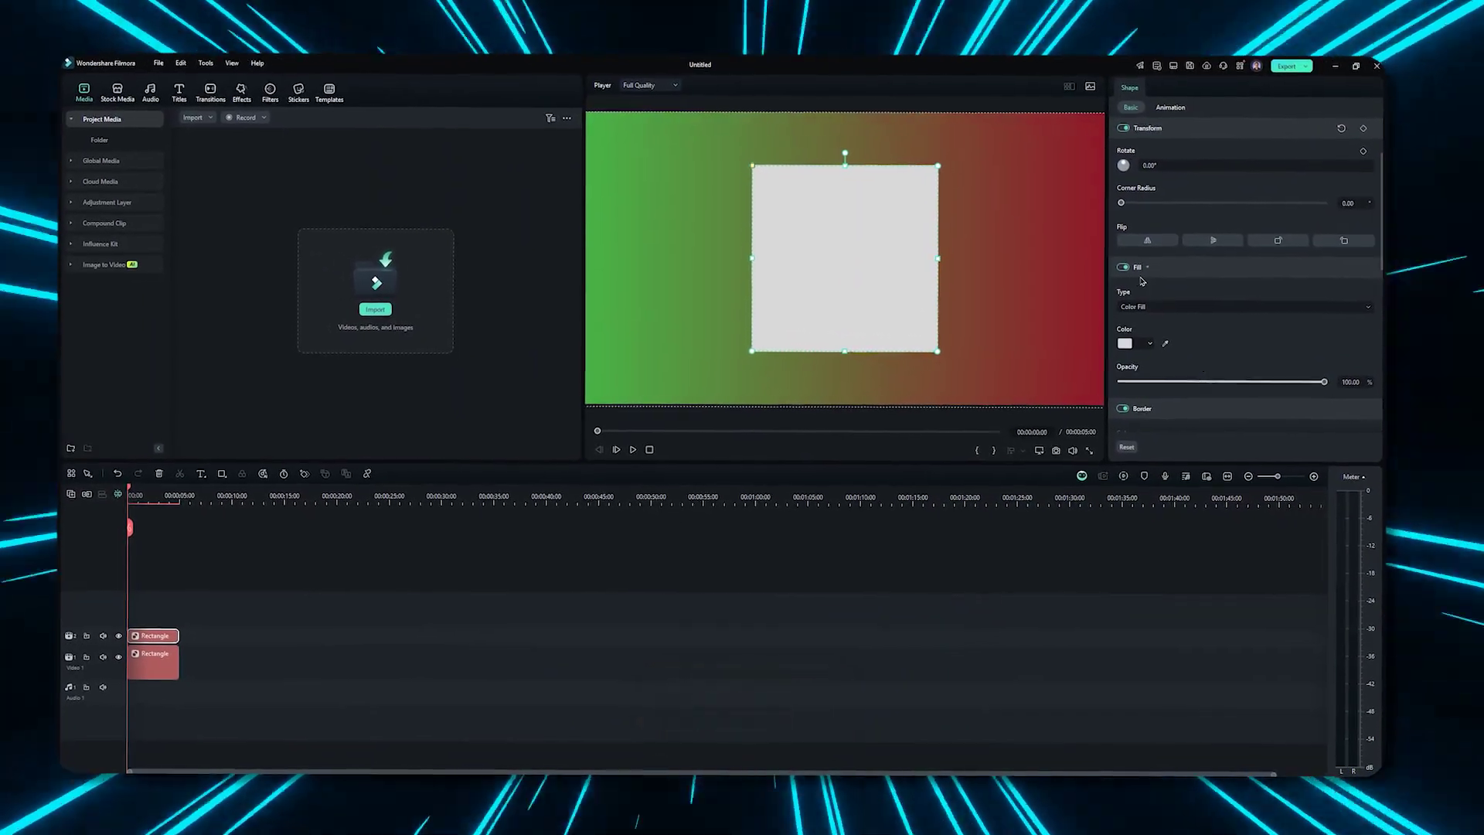
- Drop the red Background onto a new track, rotate it to -90° and scale it to 120%
scroll(1183, 319, "down", 2)
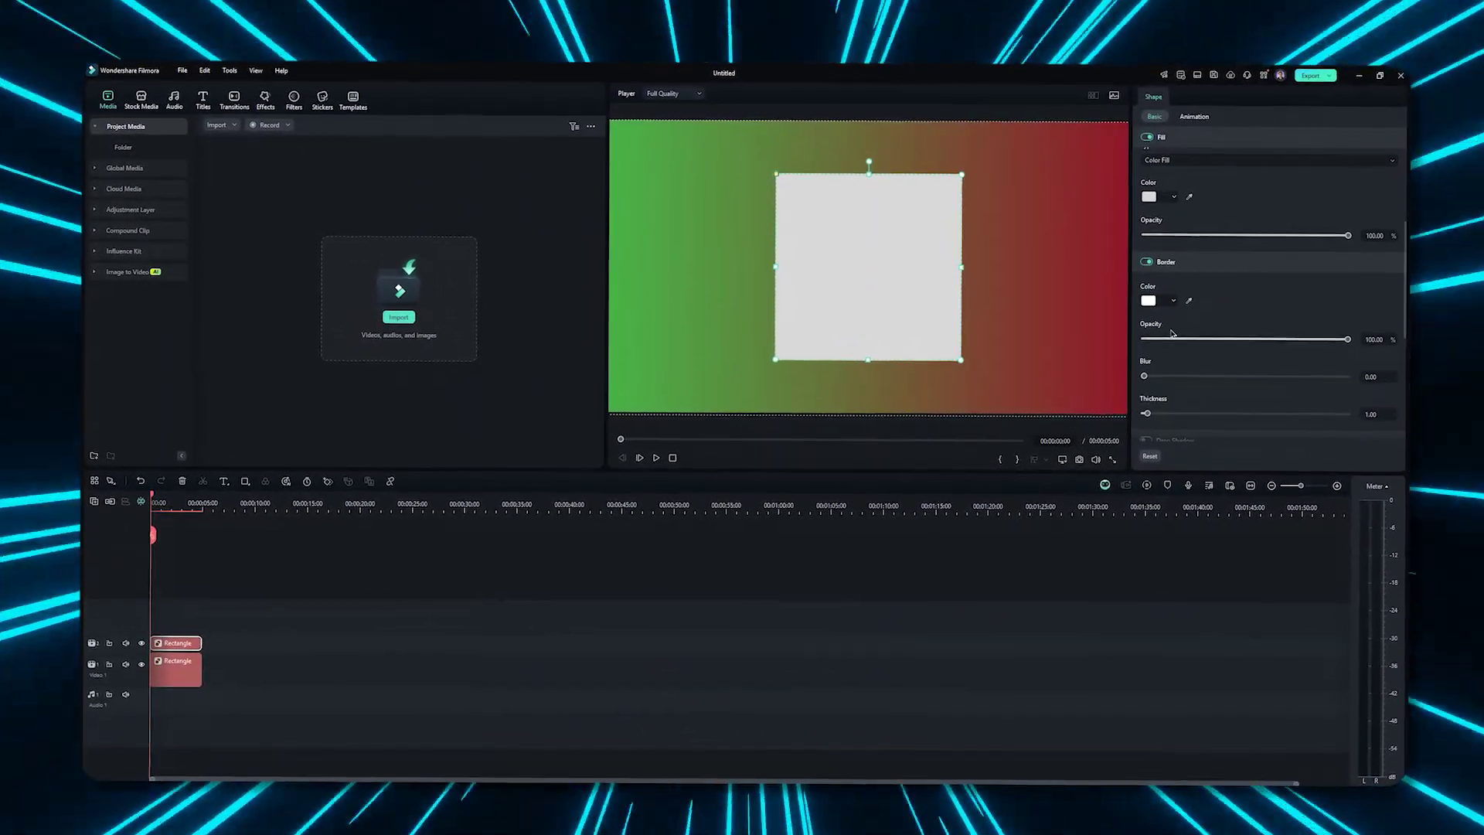
scroll(1158, 331, "up", 2)
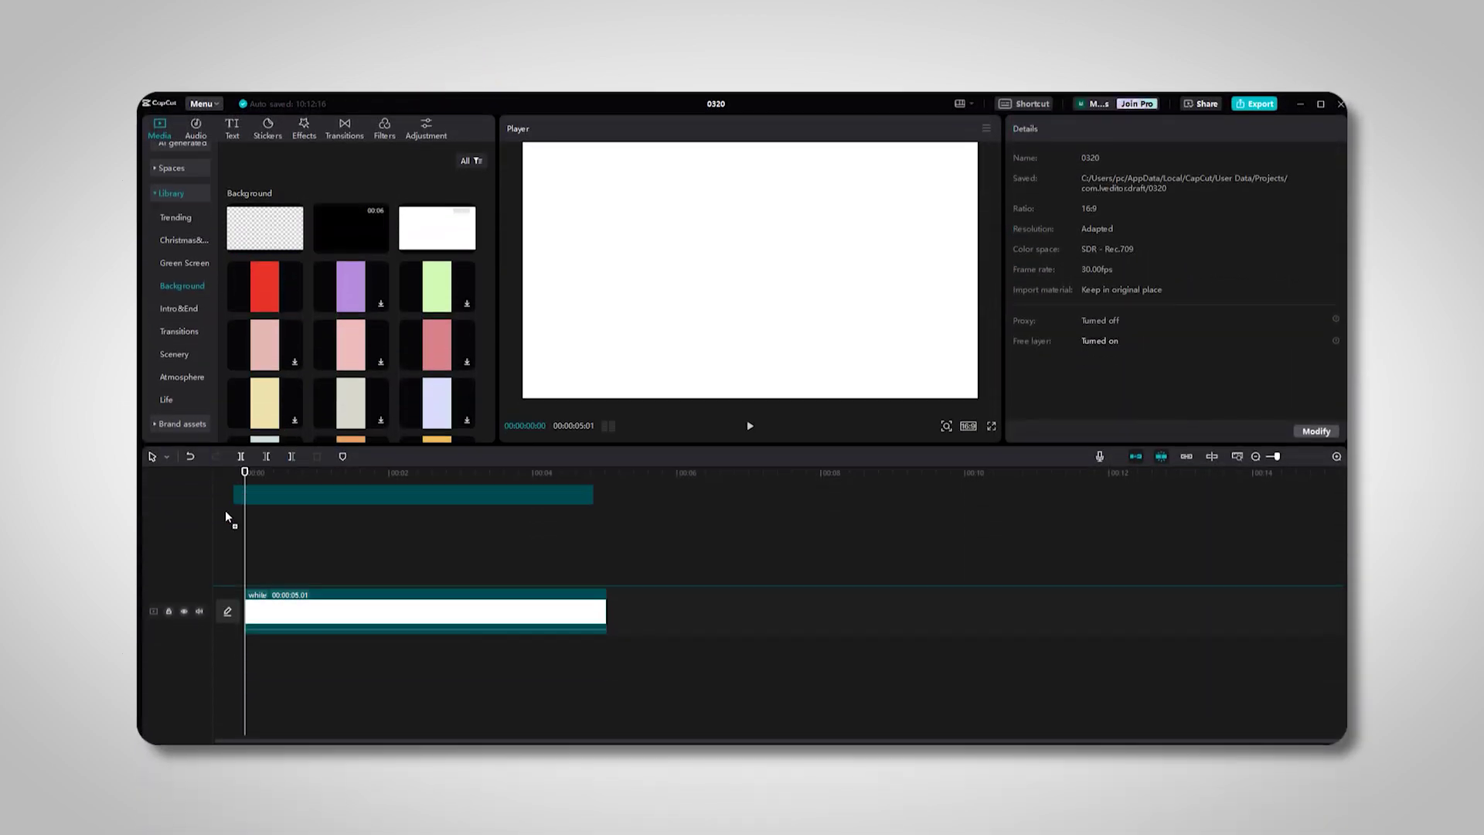
left_click_drag(228, 517, 232, 564)
scroll(750, 270, "down", 3)
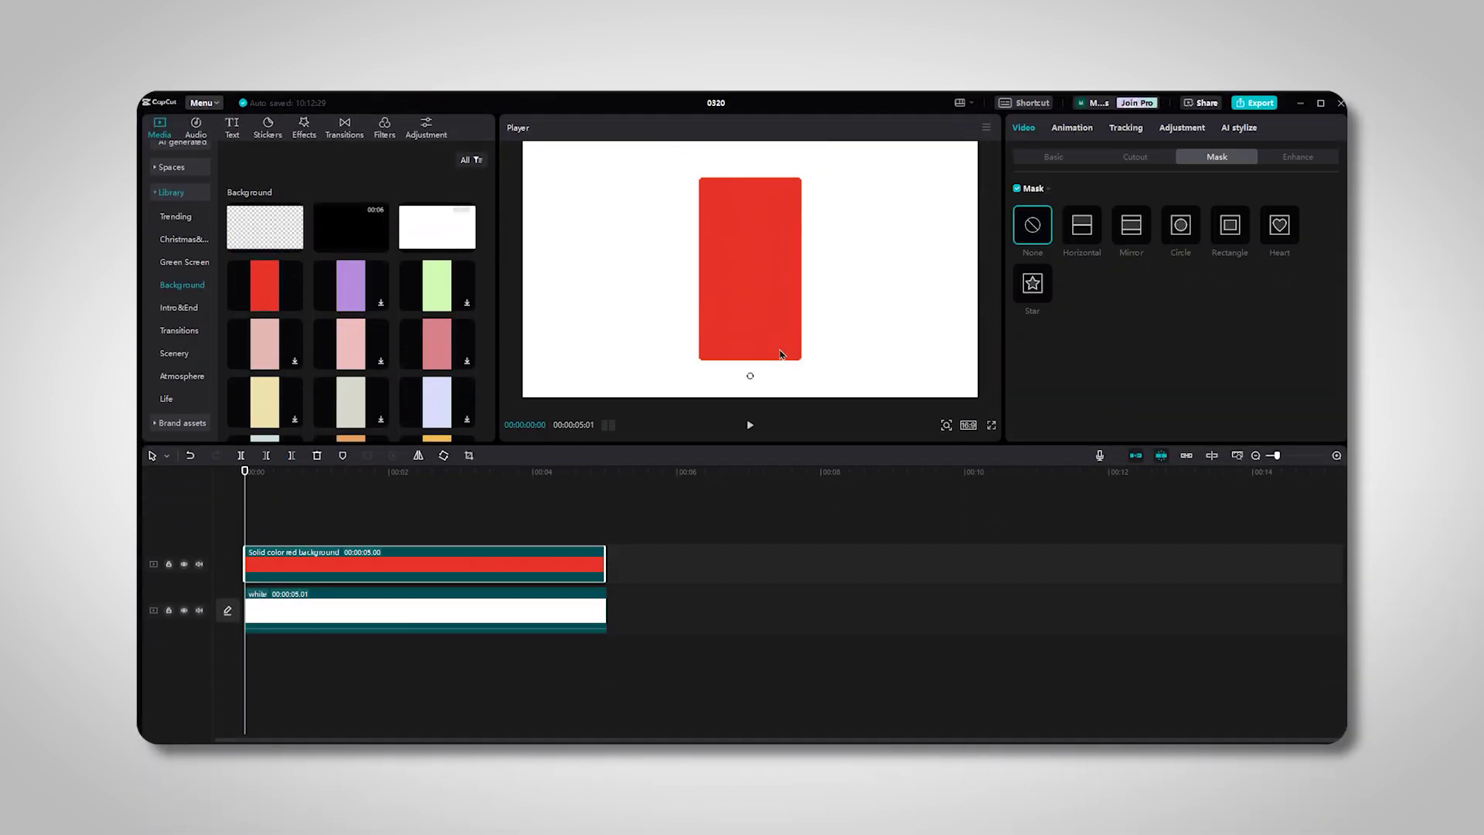
left_click_drag(748, 374, 928, 391)
left_click(474, 561)
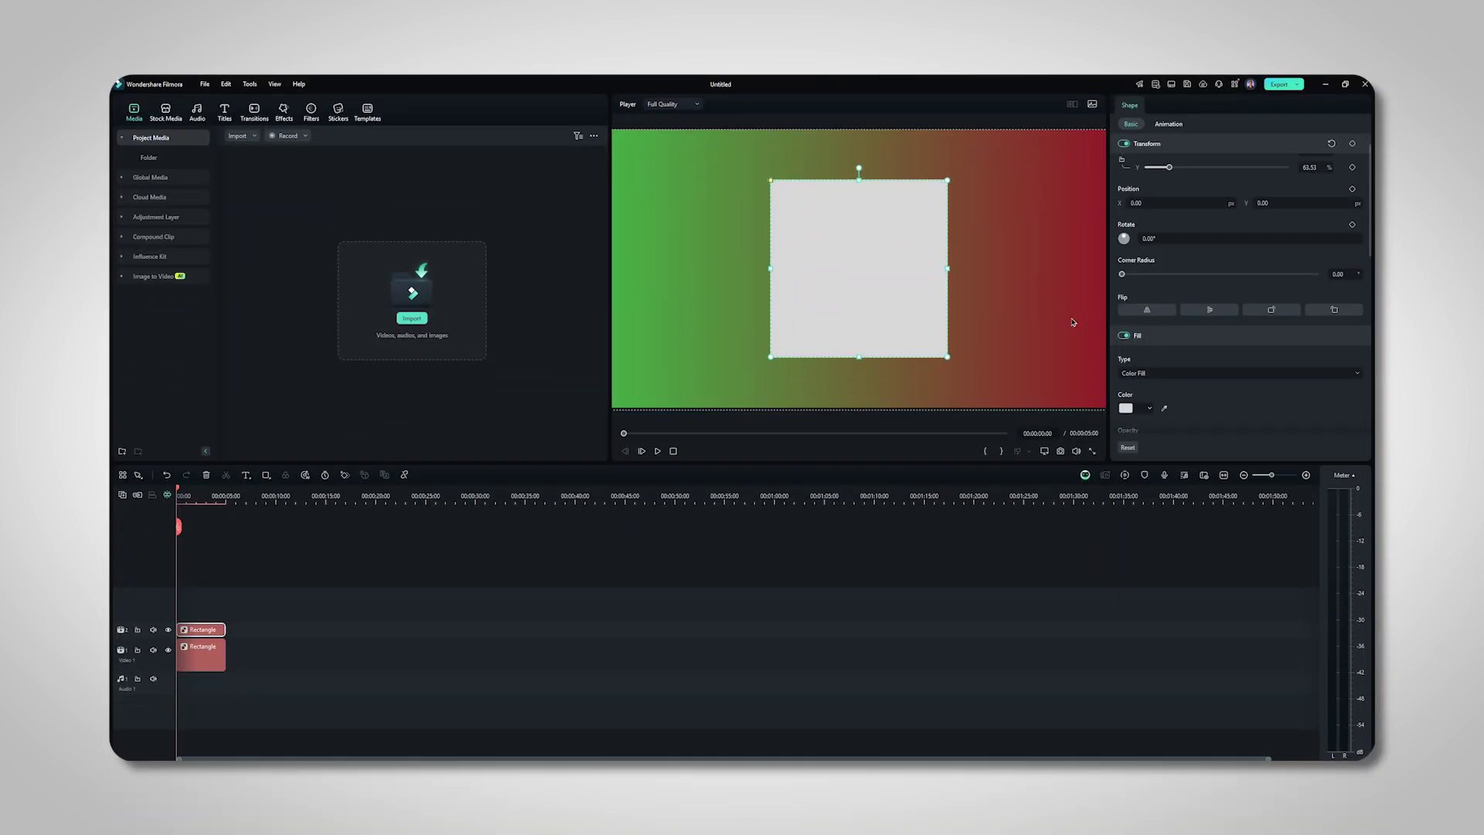
- Pick Rectangle from the Drawing Tools shape list on the timeline toolbar
scroll(1180, 327, "down", 3)
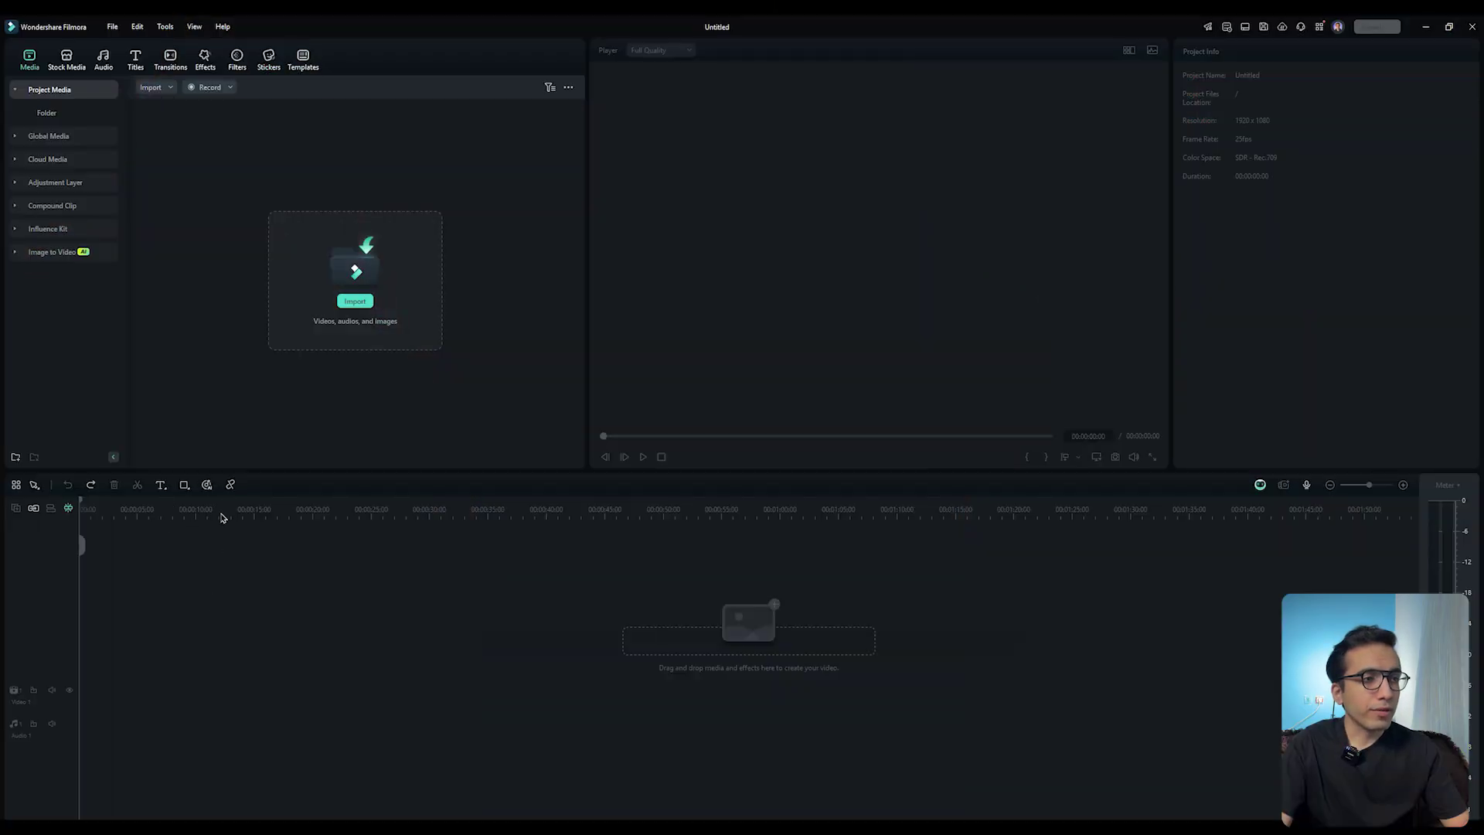
left_click(184, 485)
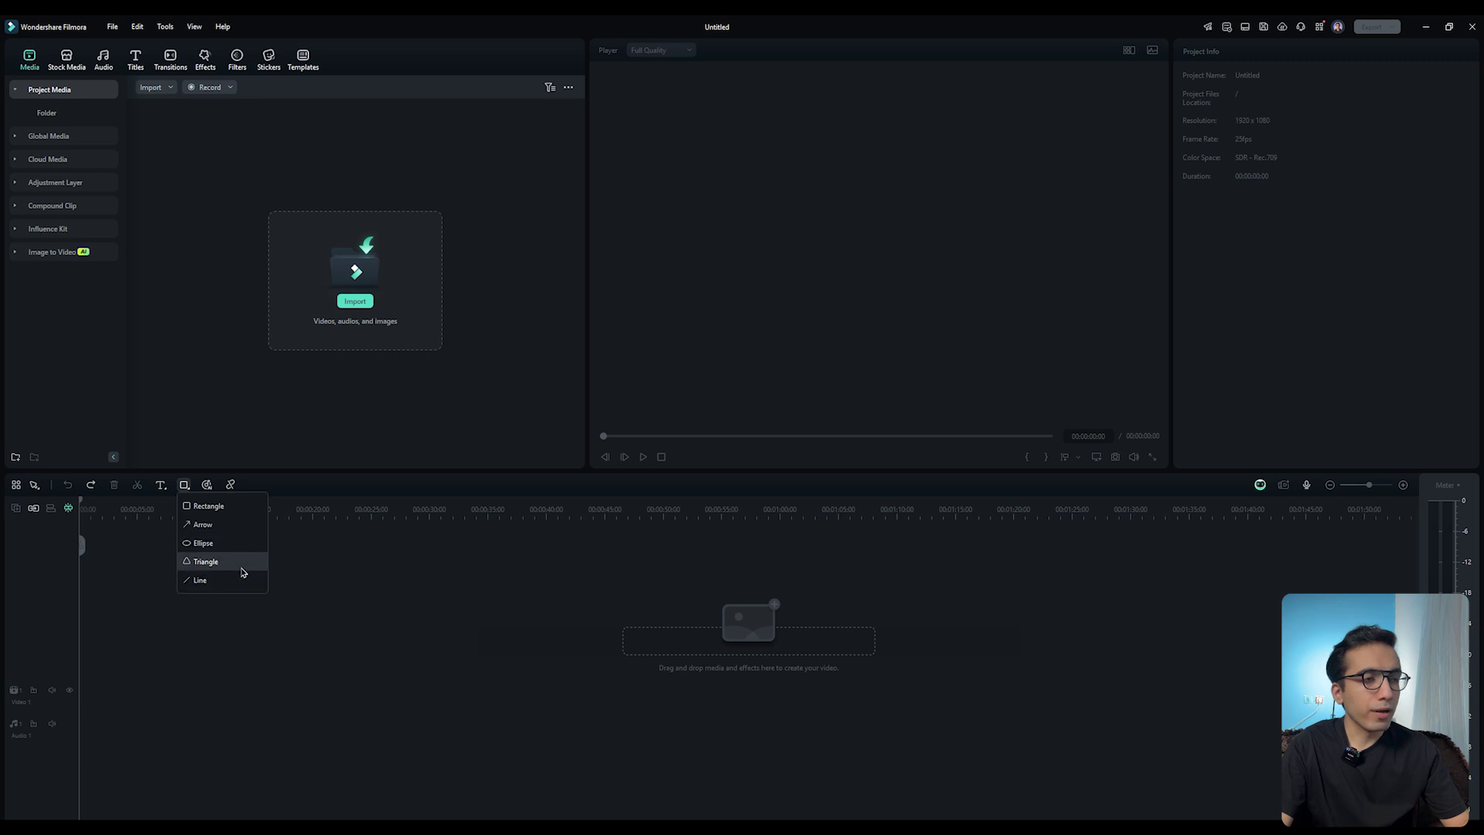
left_click(209, 506)
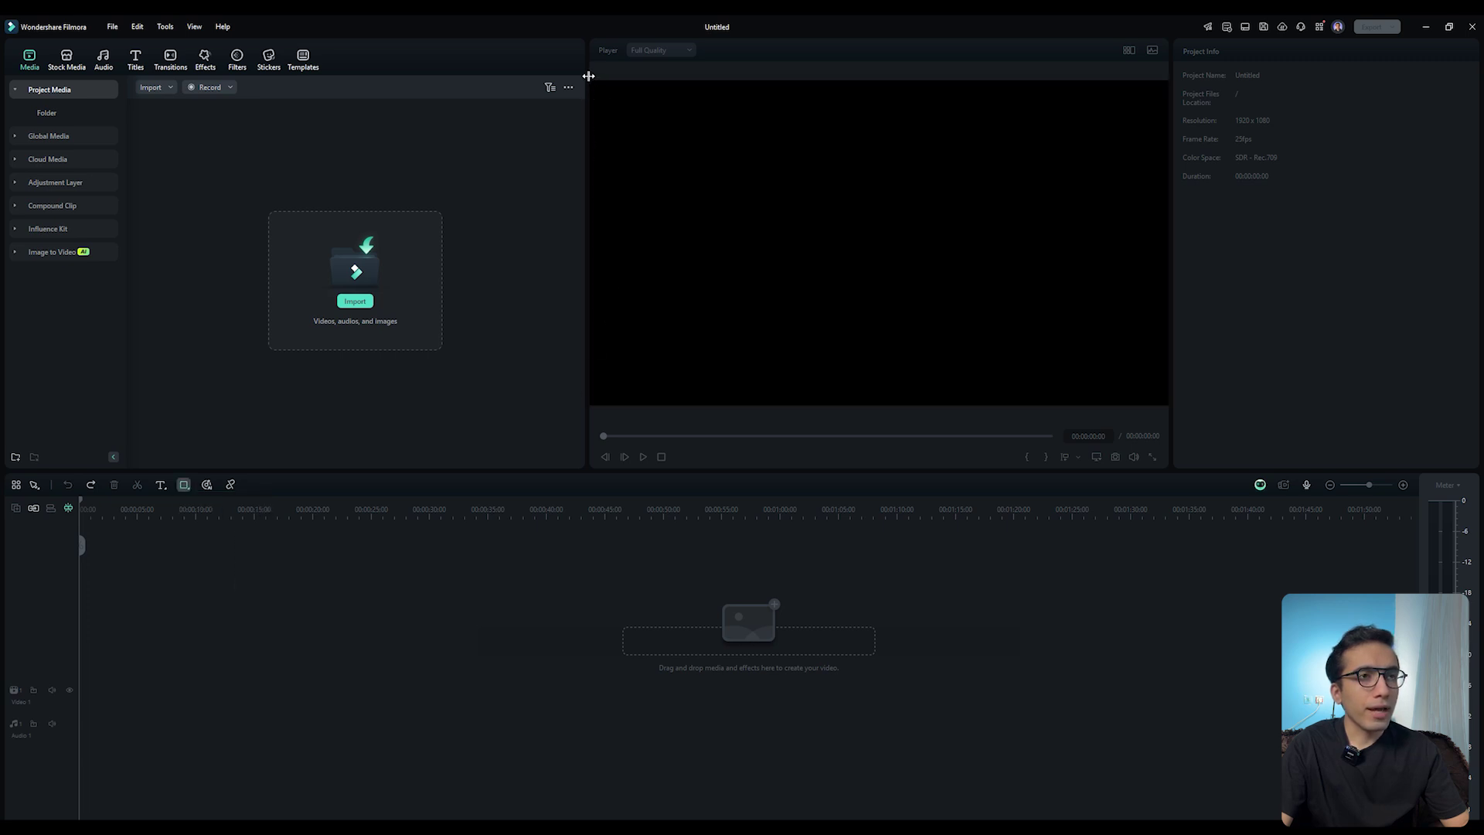
- Draw a rectangle across the player and snap its left and bottom edges to the frame
left_click_drag(591, 79, 1168, 416)
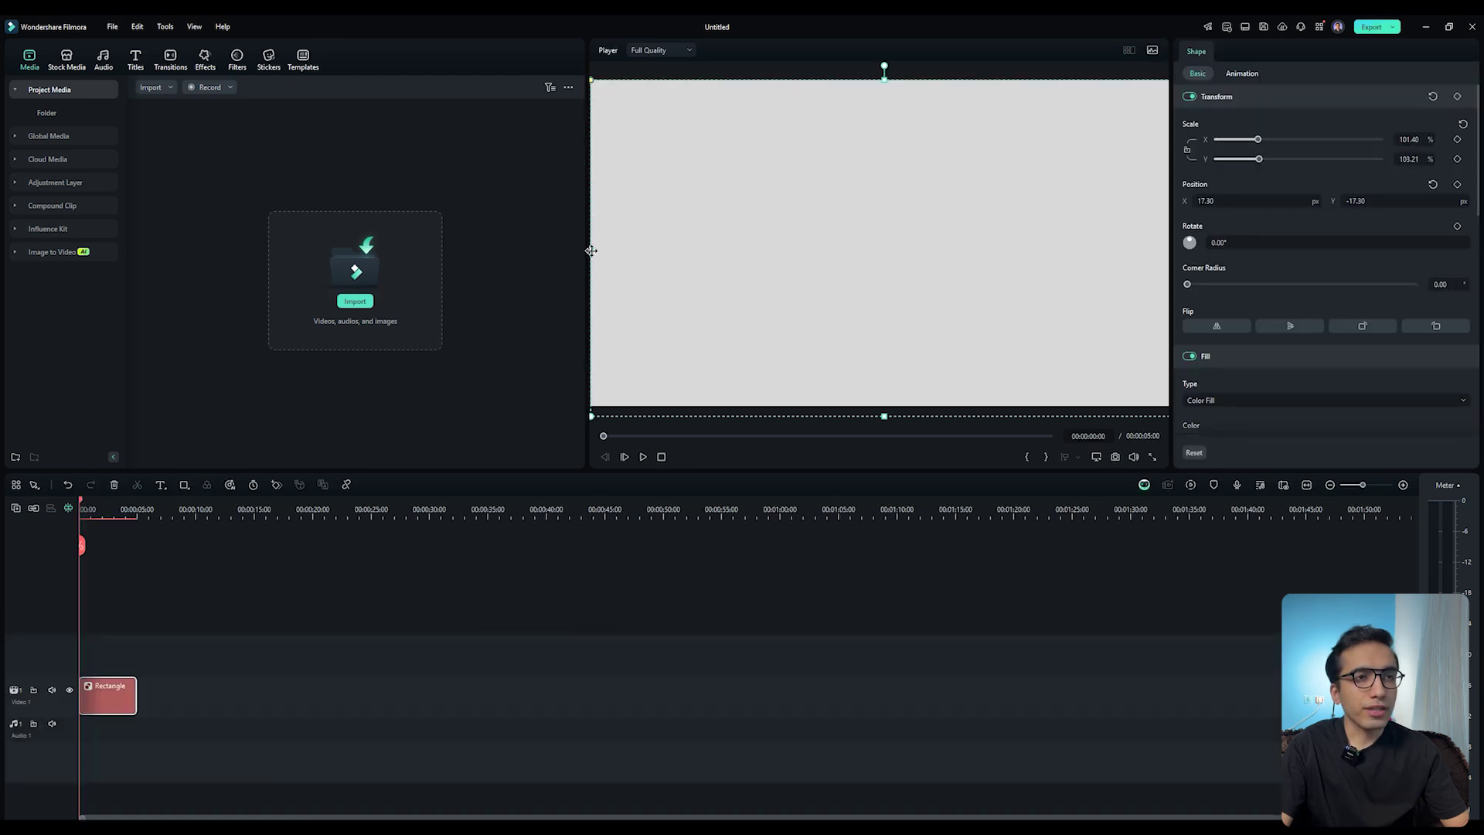
left_click_drag(589, 248, 562, 258)
left_click_drag(870, 415, 870, 408)
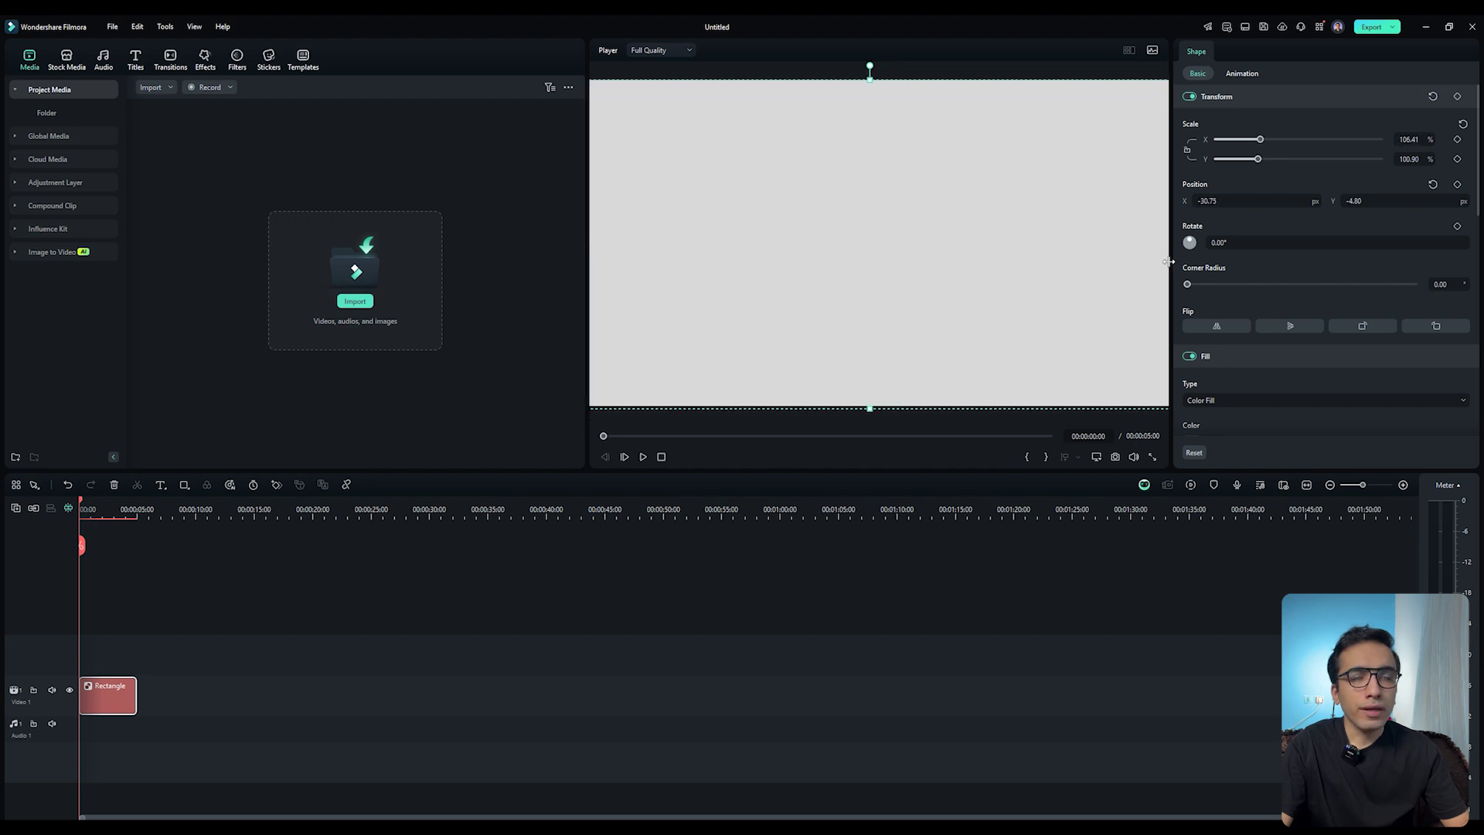
- Set the rectangle's fill colour to light lavender
scroll(1223, 186, "down", 1)
scroll(1227, 209, "down", 5)
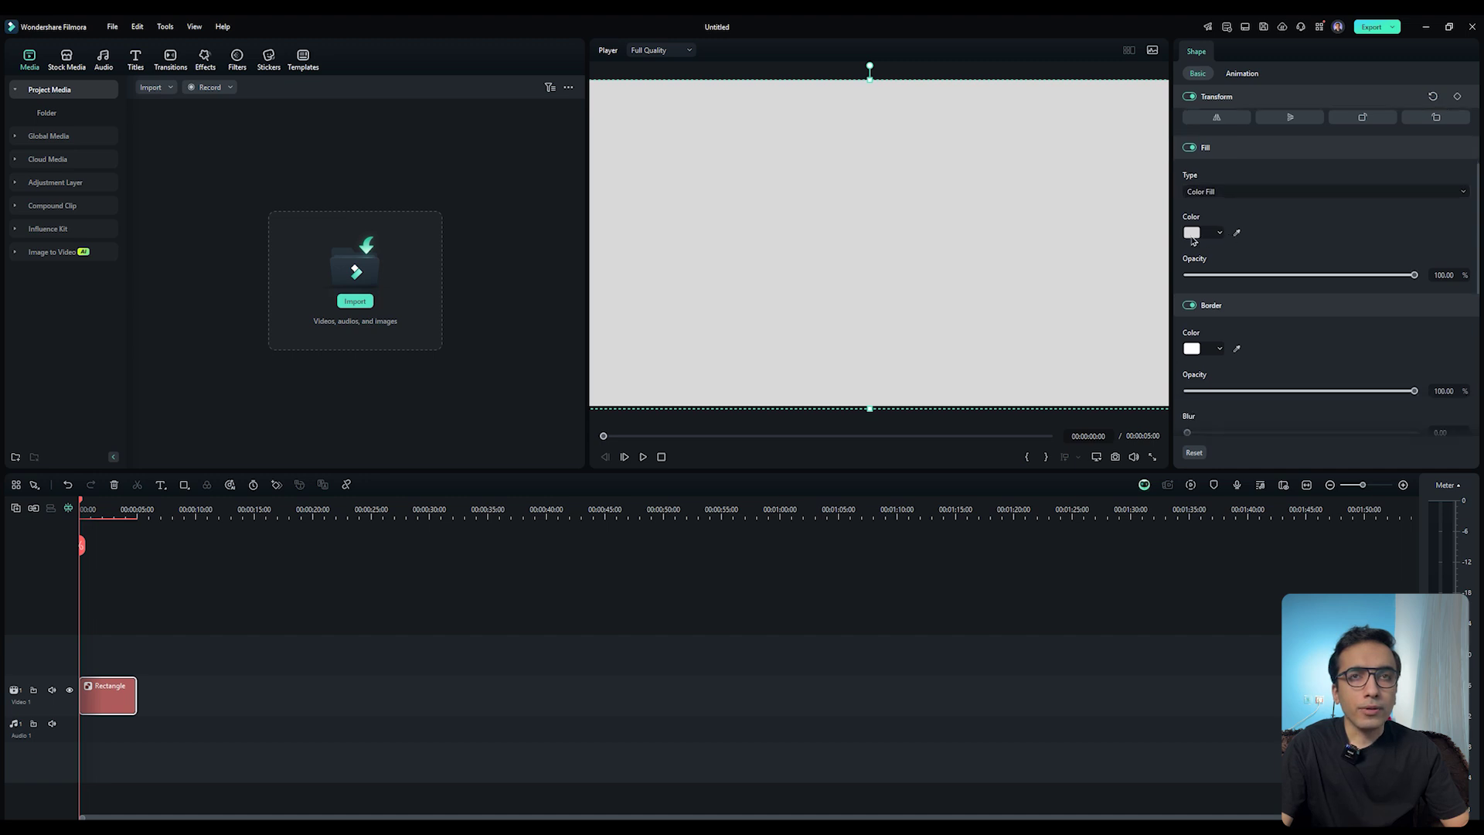
left_click(1193, 233)
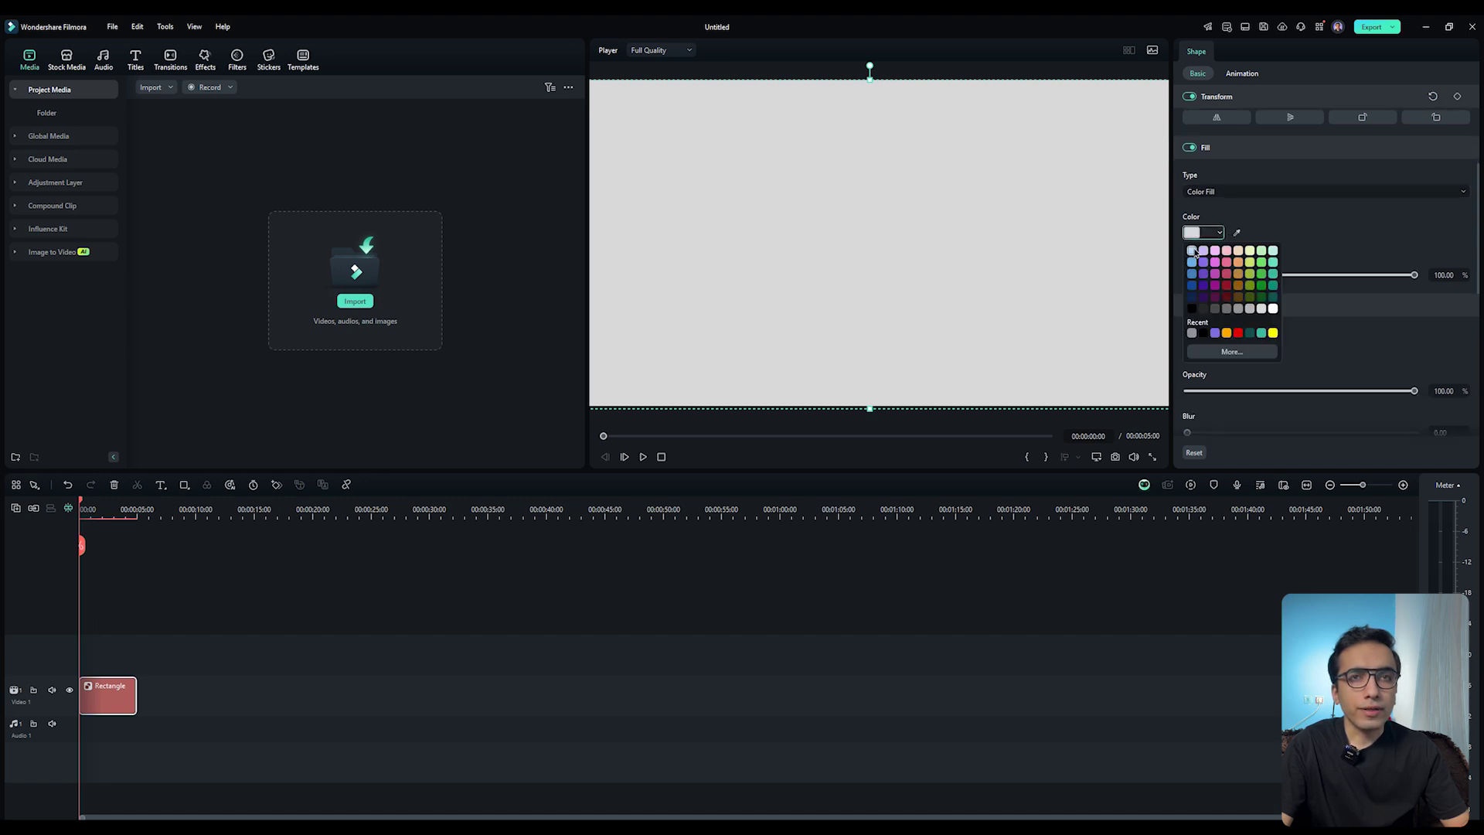
left_click(1261, 263)
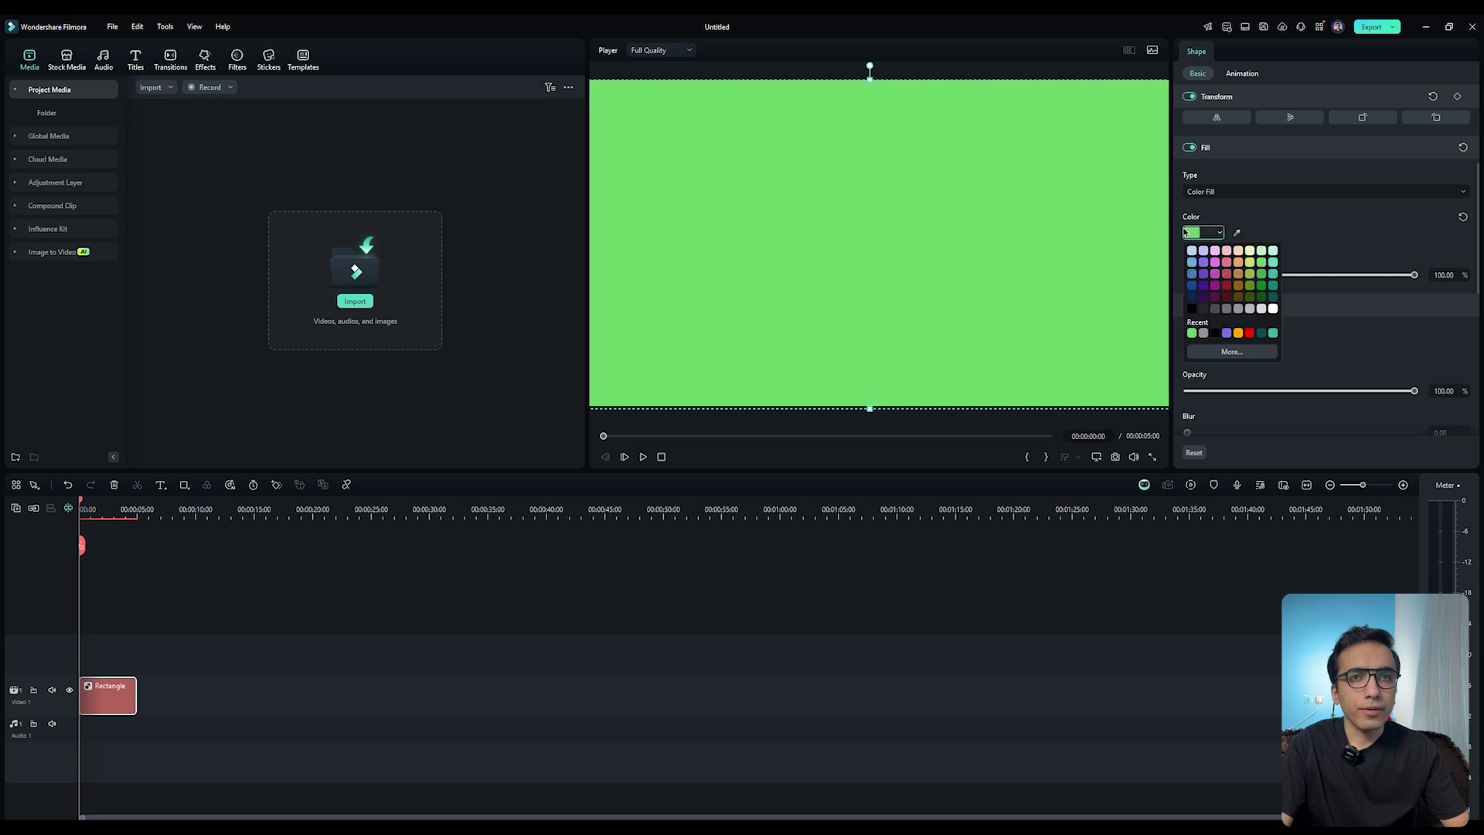
left_click(1203, 273)
left_click(1203, 263)
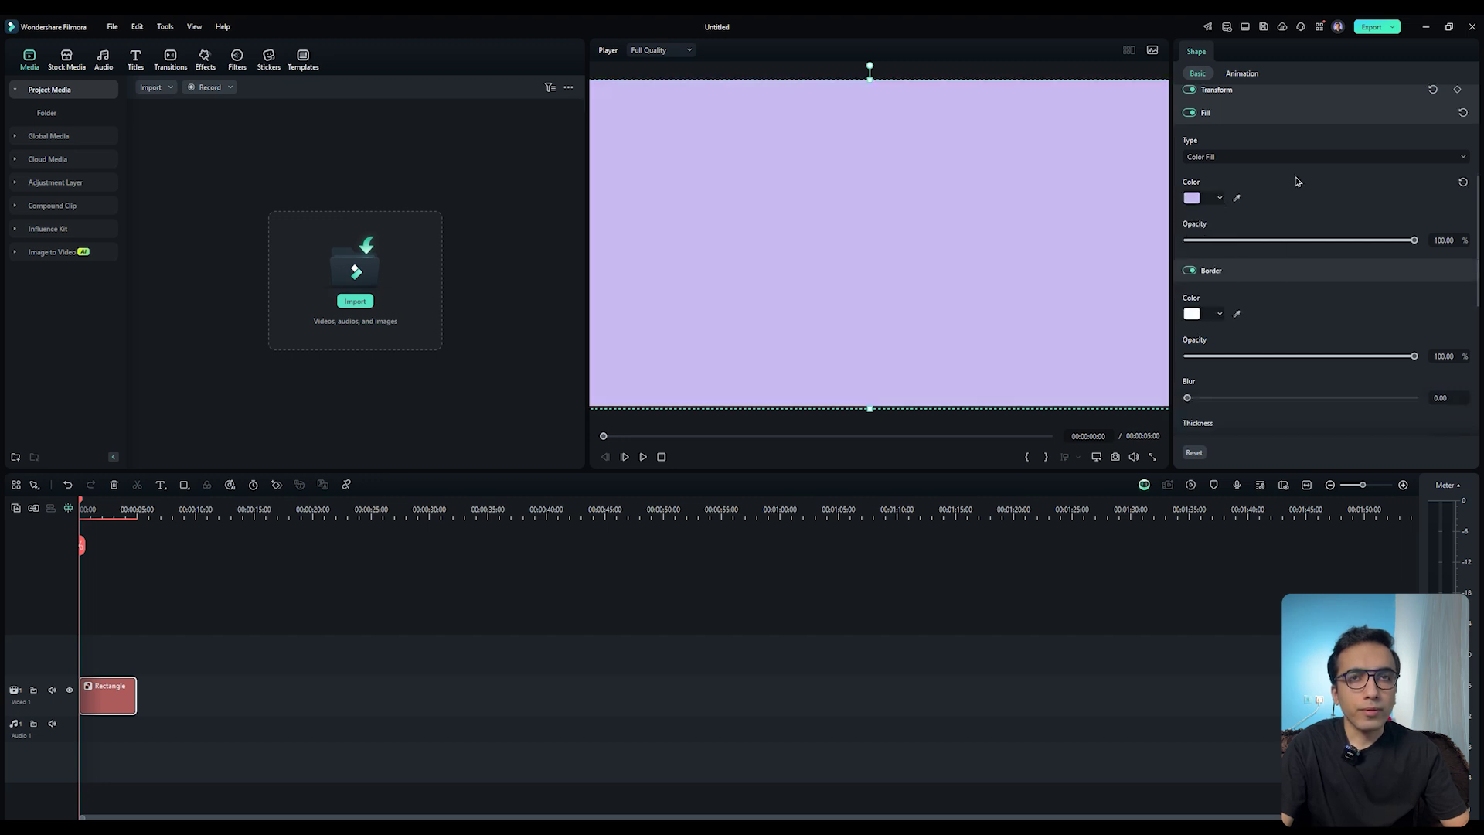
- Set Fill Type to Gradient Fill with a green start, dark red end and 10° angle
left_click(1233, 158)
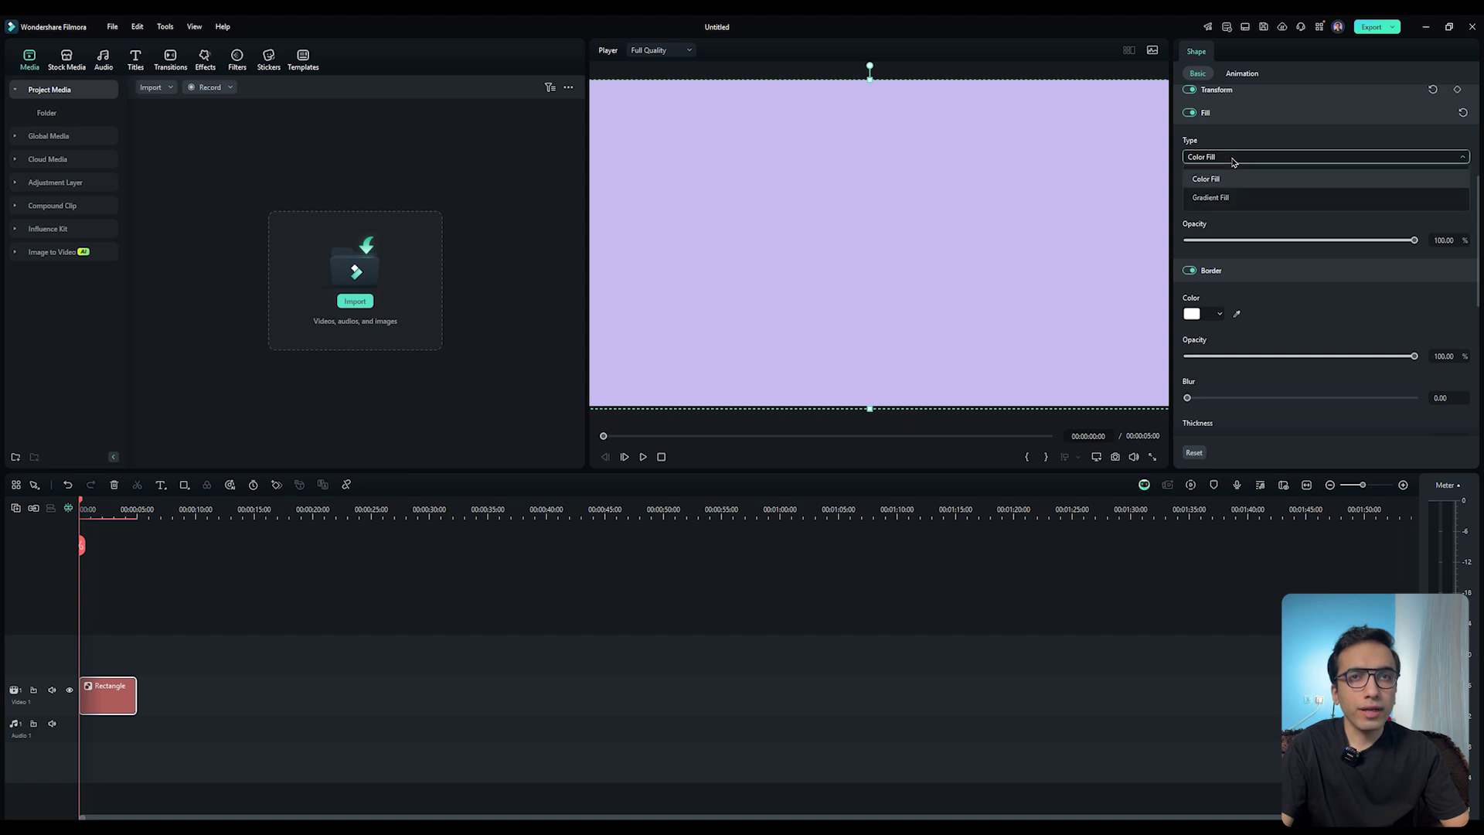
left_click(1228, 198)
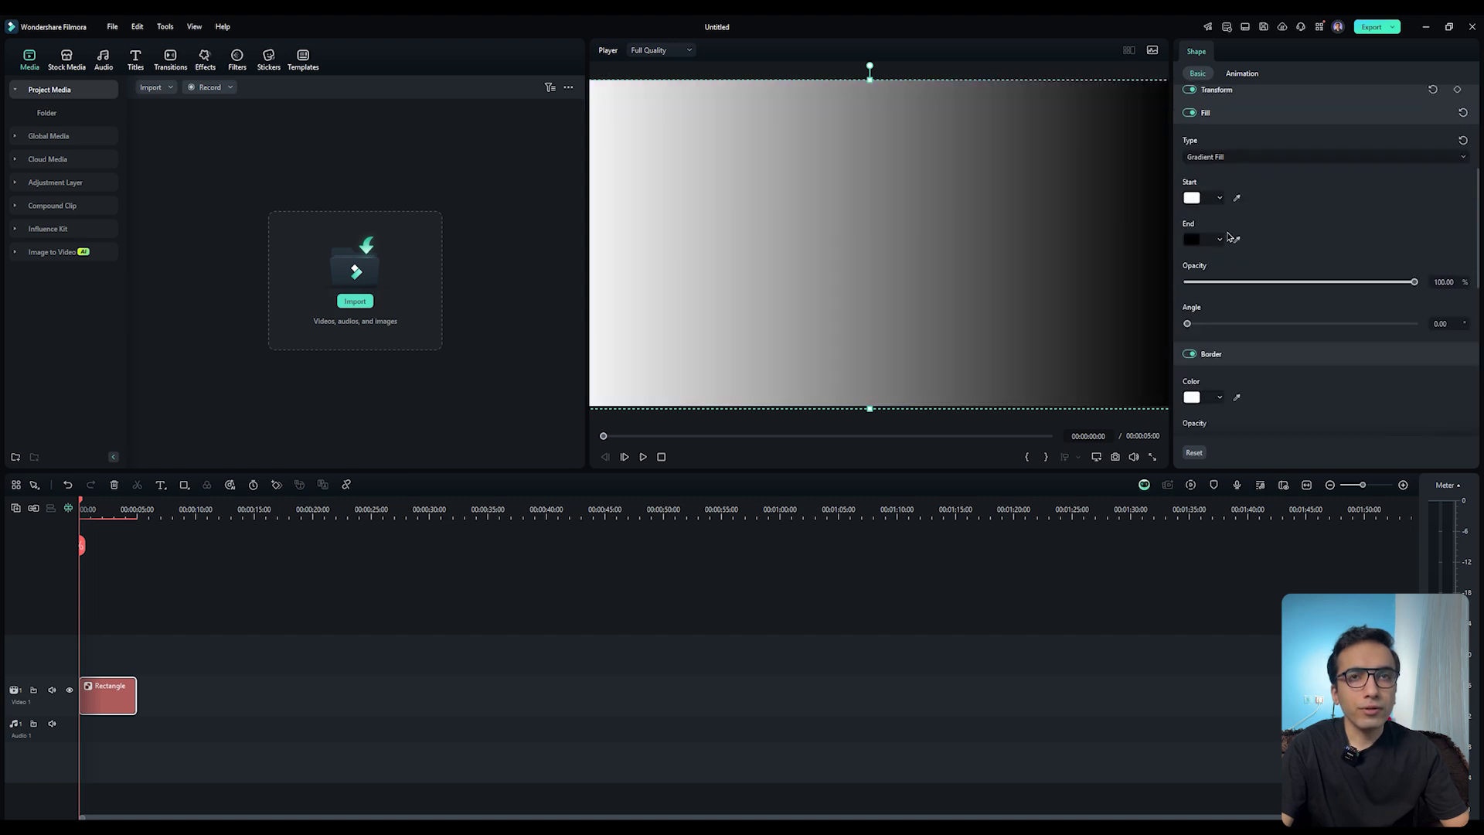
left_click(1193, 241)
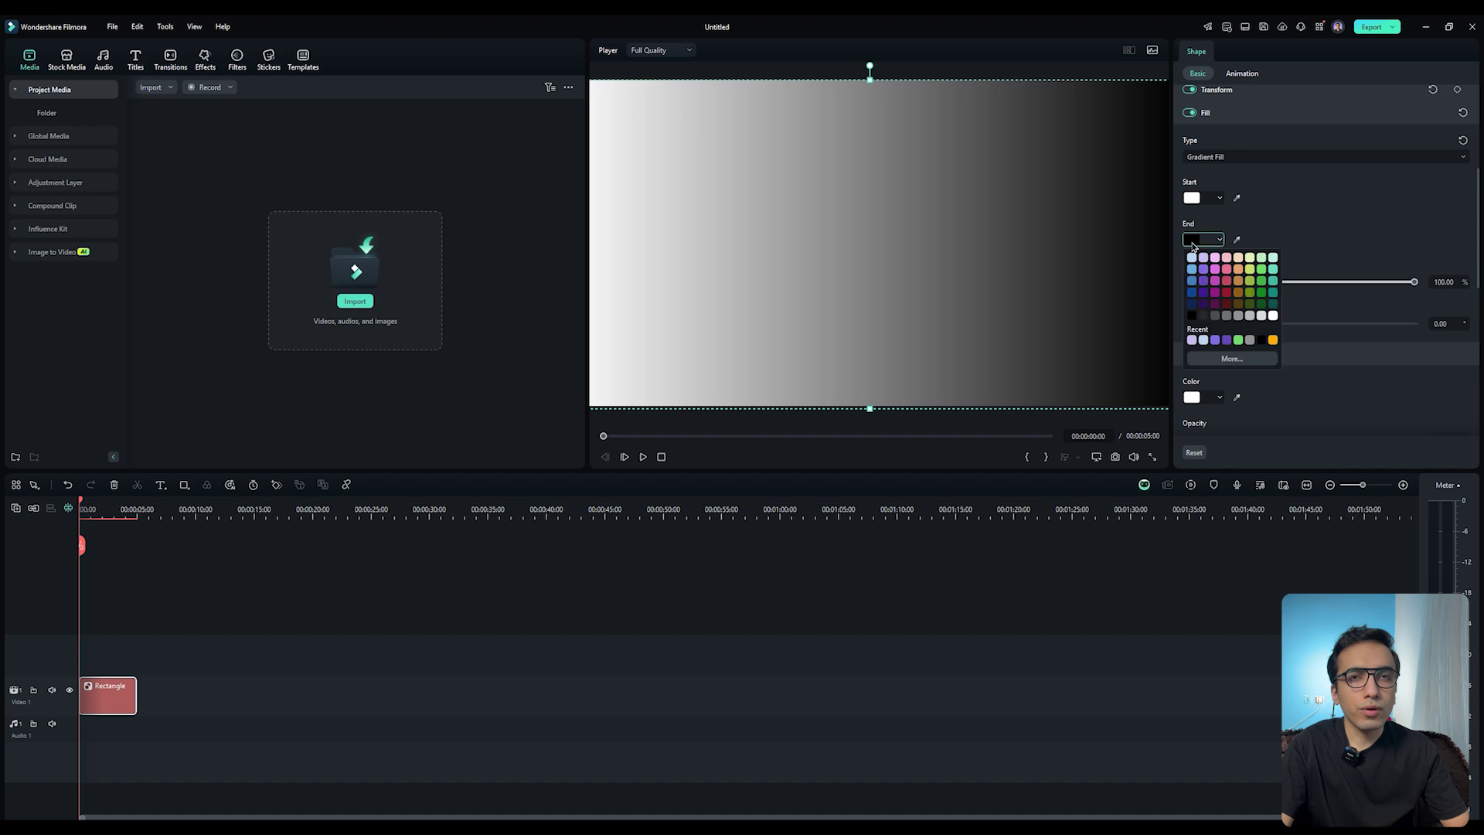
left_click(1261, 282)
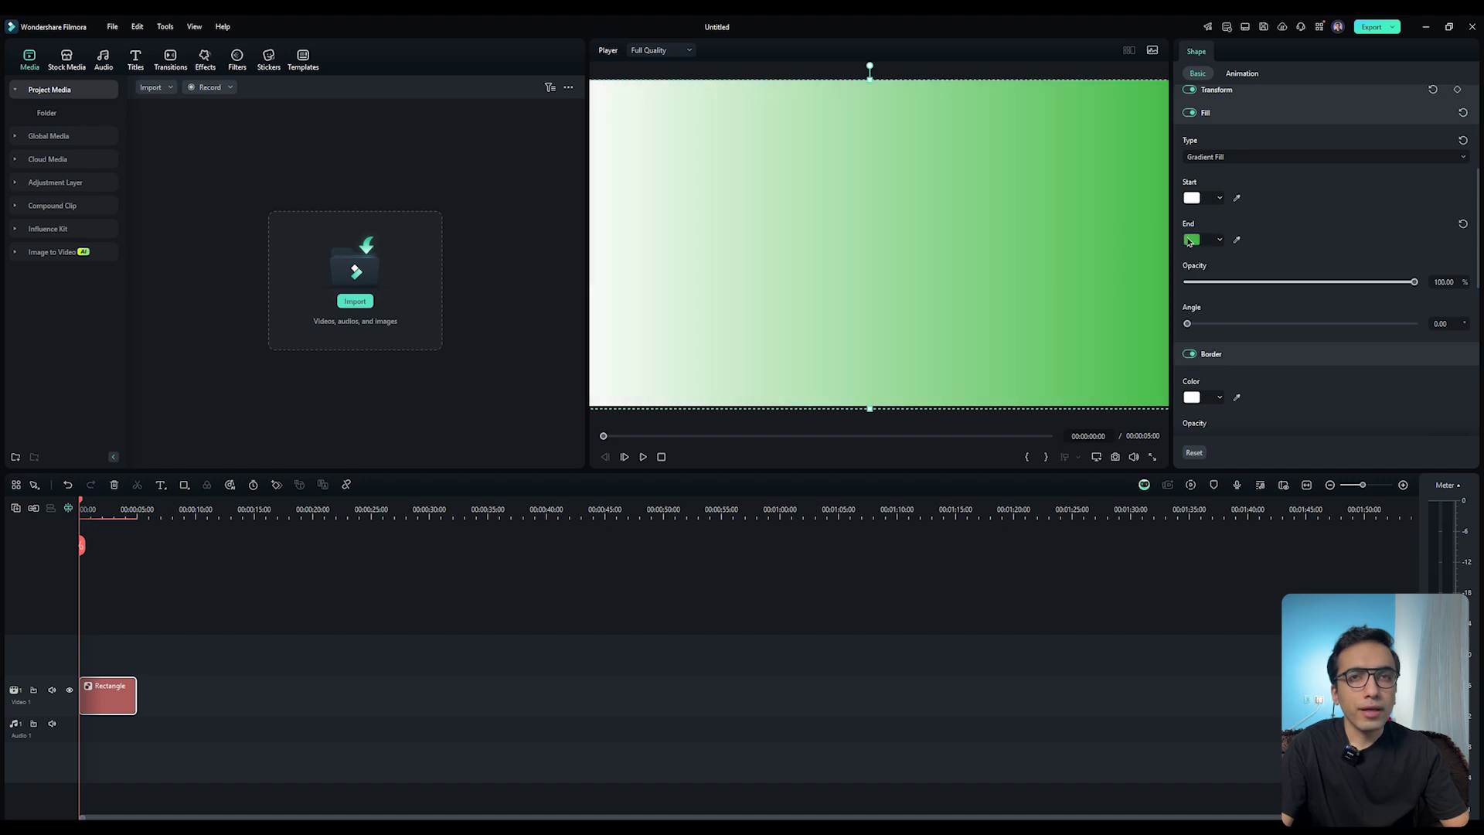
left_click(1191, 241)
left_click(1231, 291)
left_click(1193, 199)
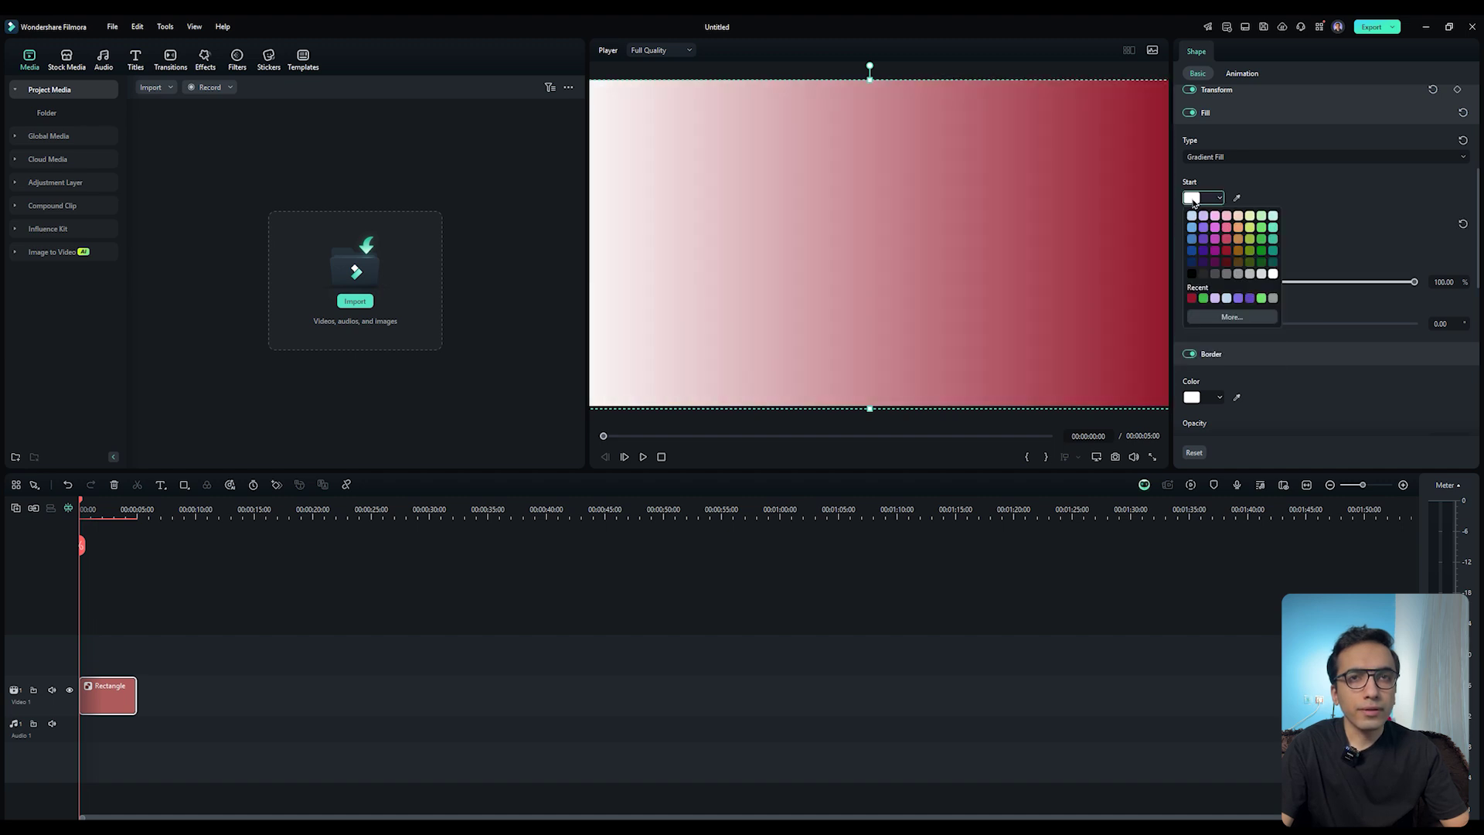
left_click(1261, 241)
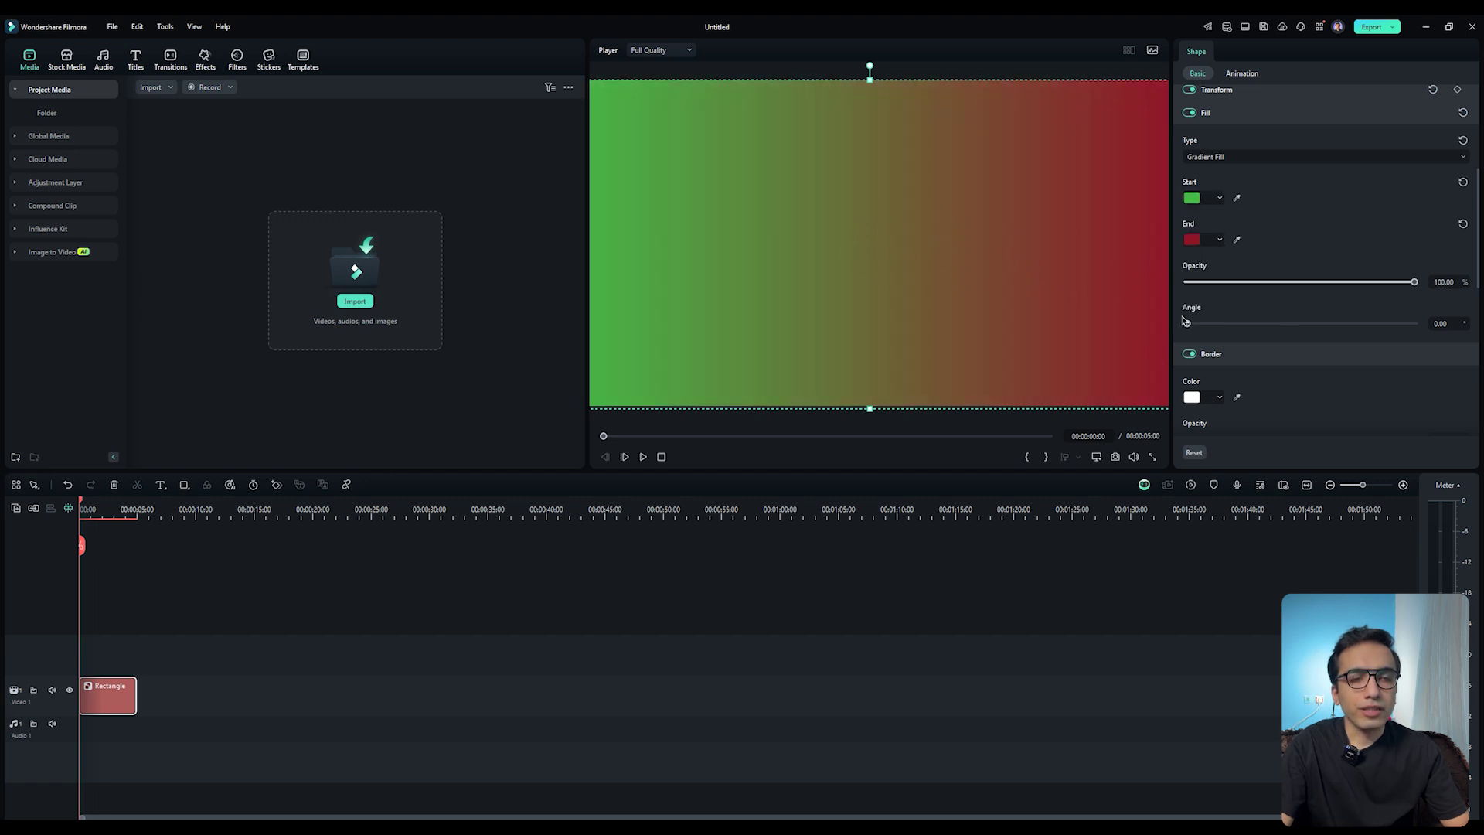
mouse_move(1196, 325)
left_mouse_down()
mouse_move(1232, 323)
mouse_move(1195, 324)
left_mouse_up()
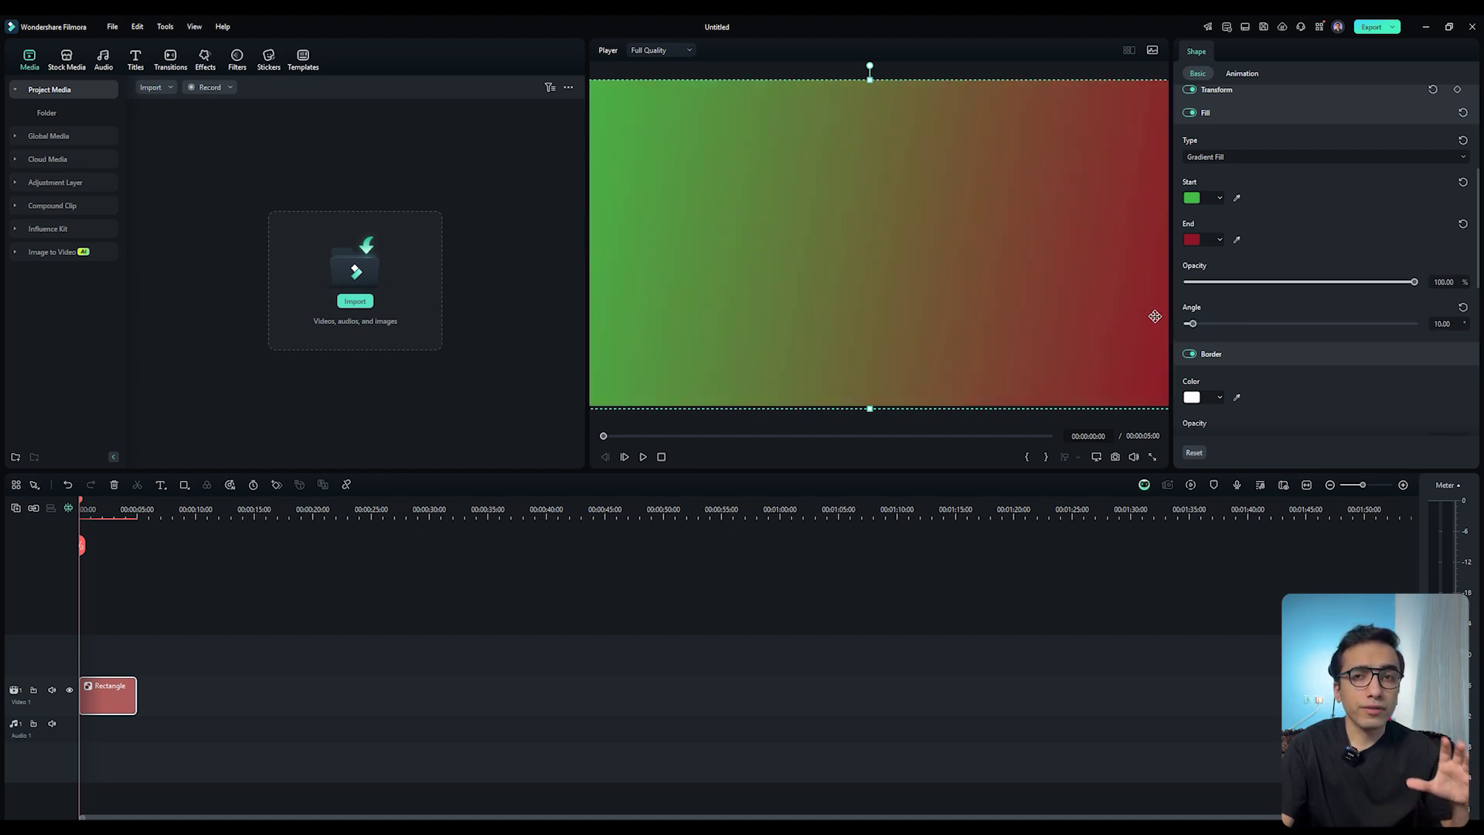
left_click(184, 491)
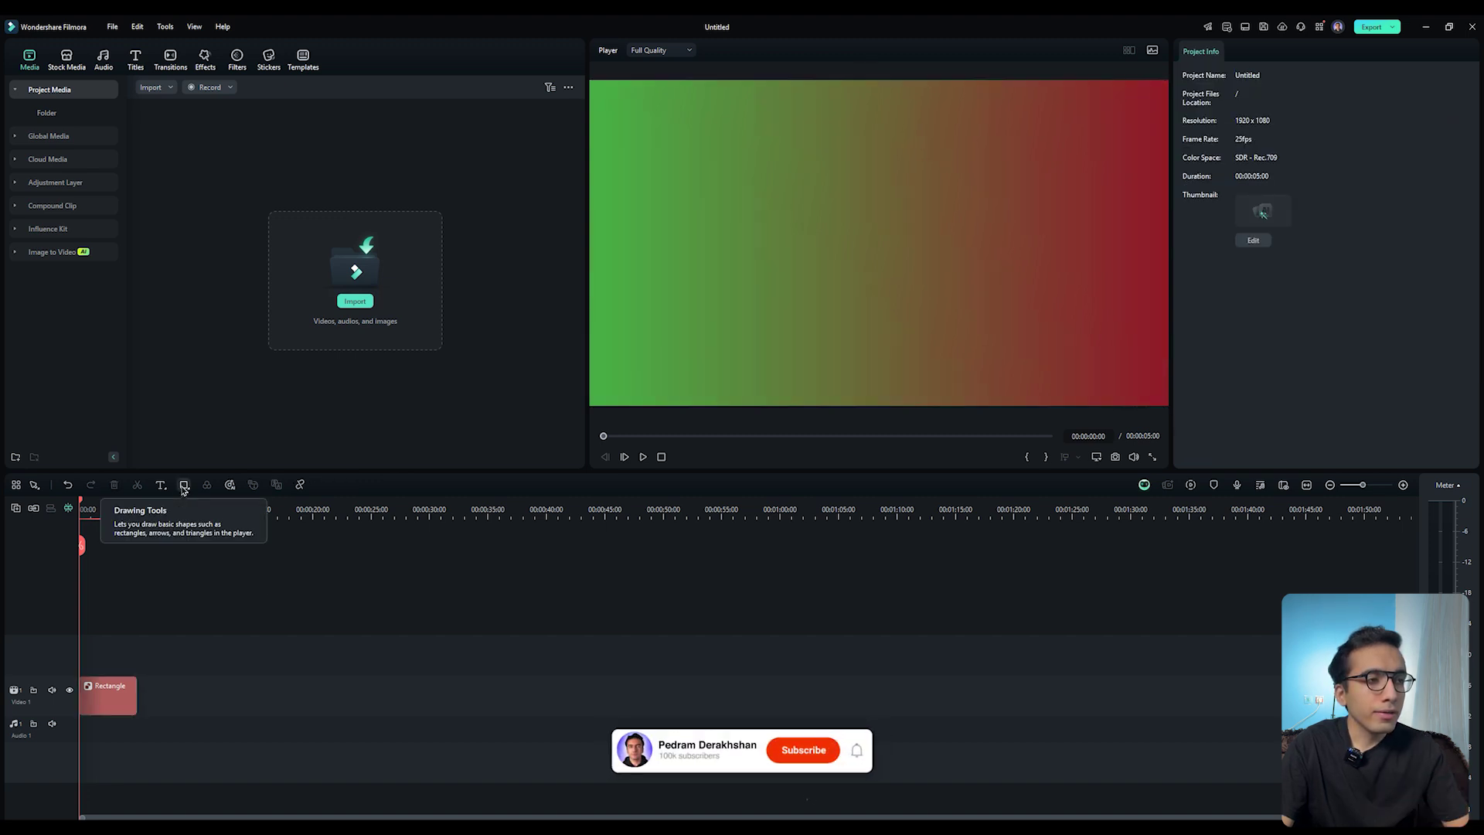
- Draw a white square over the gradient and move it onto the centre guides
mouse_move(686, 163)
left_mouse_down()
mouse_move(987, 318)
mouse_move(1038, 322)
mouse_move(911, 225)
mouse_move(789, 202)
mouse_move(879, 239)
mouse_move(894, 371)
left_mouse_up()
mouse_move(786, 280)
left_mouse_down()
mouse_move(885, 261)
mouse_move(863, 247)
left_mouse_up()
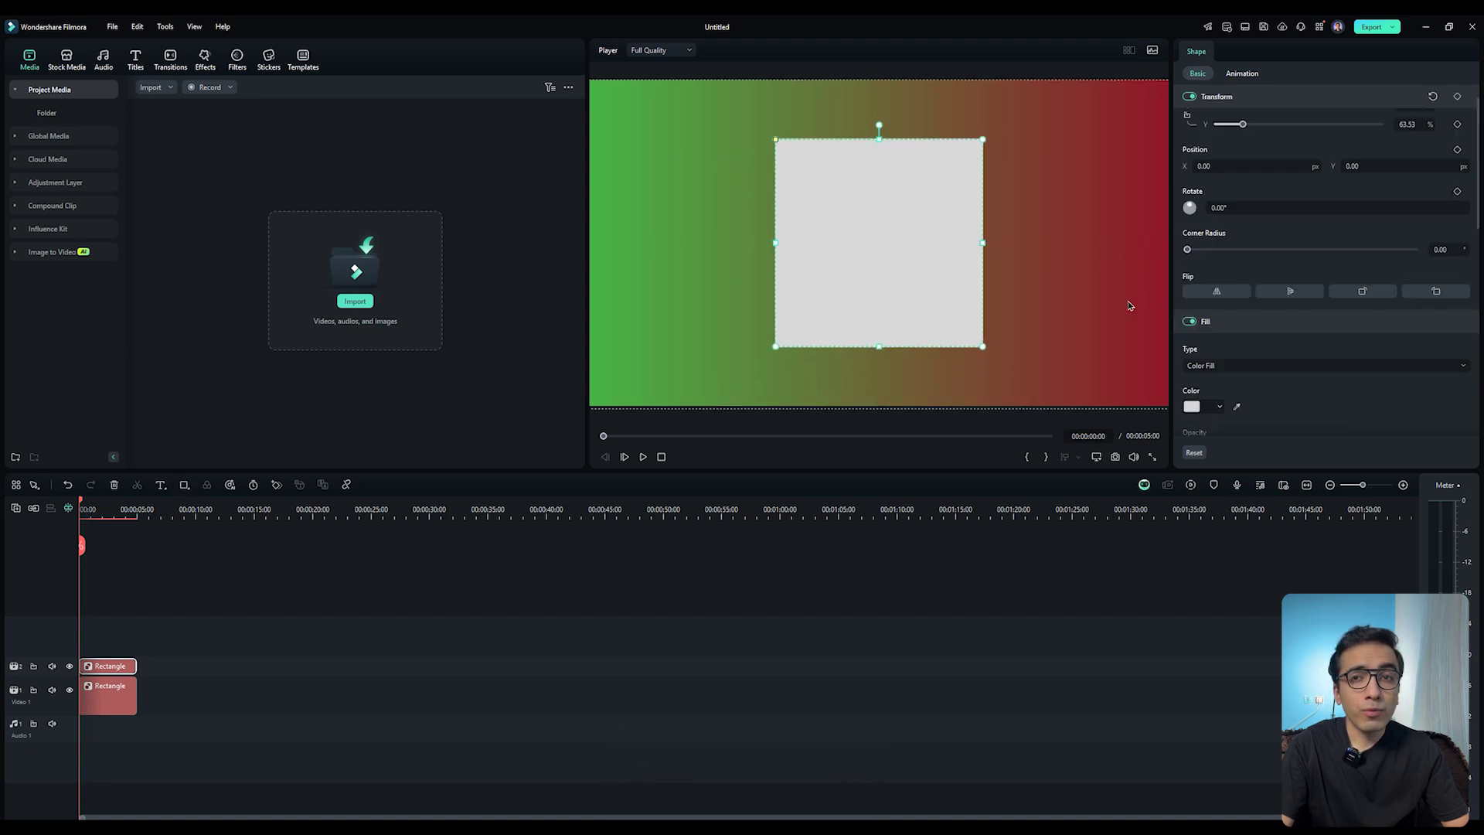
scroll(1255, 310, "down", 3)
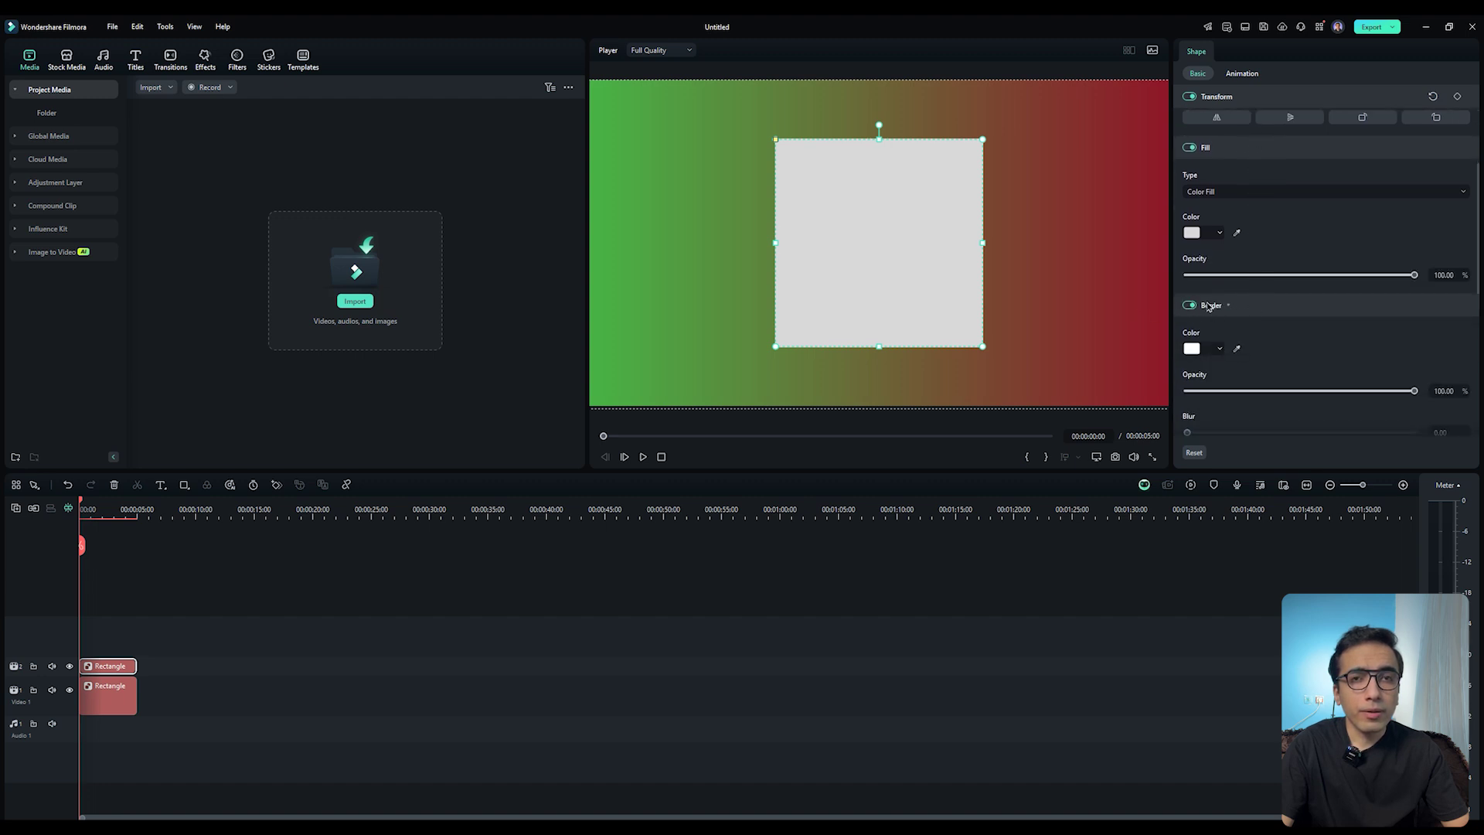
scroll(1235, 315, "down", 2)
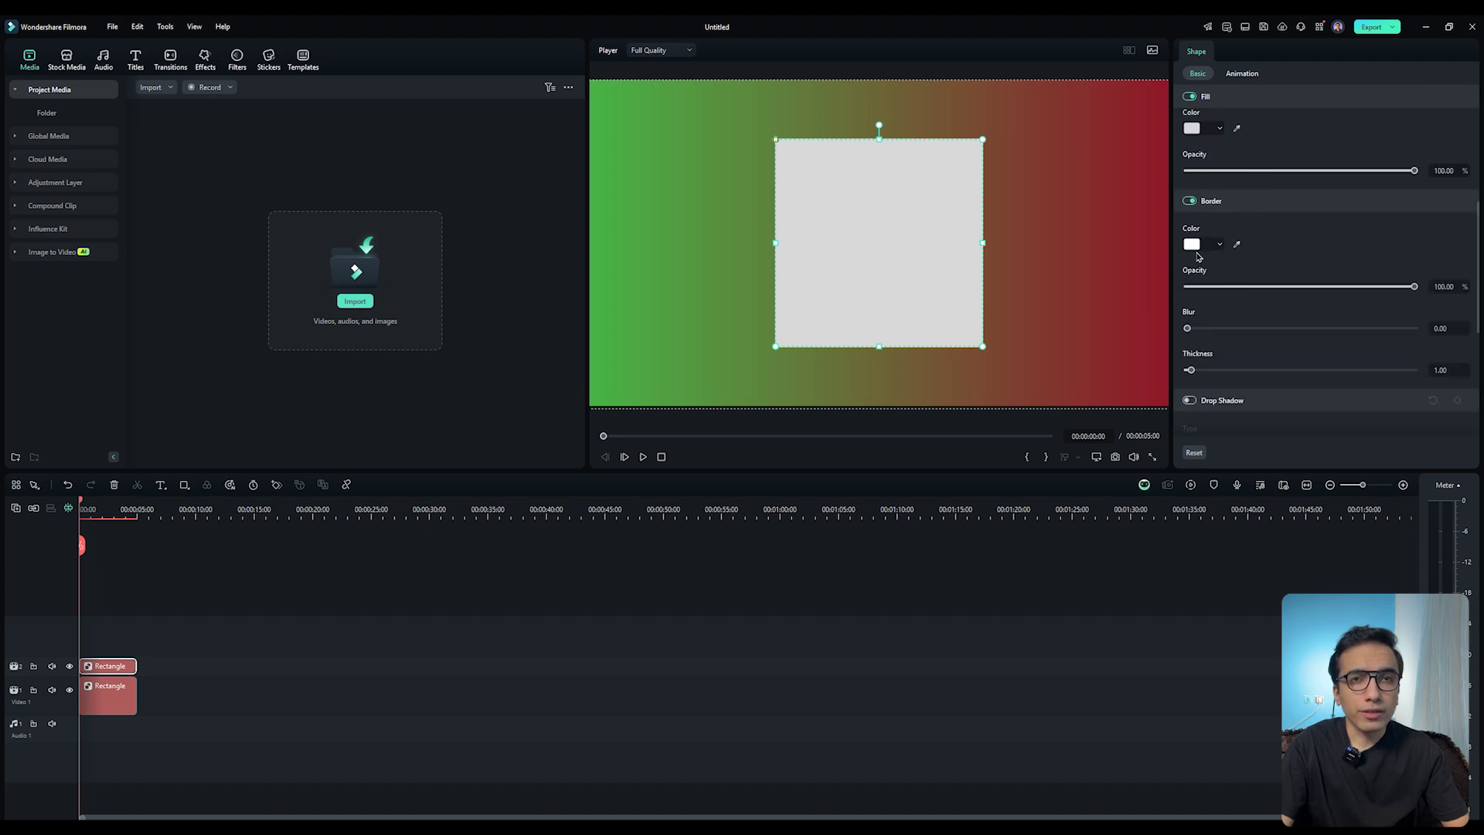
- Set the square's Border Color to purple and raise Border Thickness to 9
left_click(1195, 247)
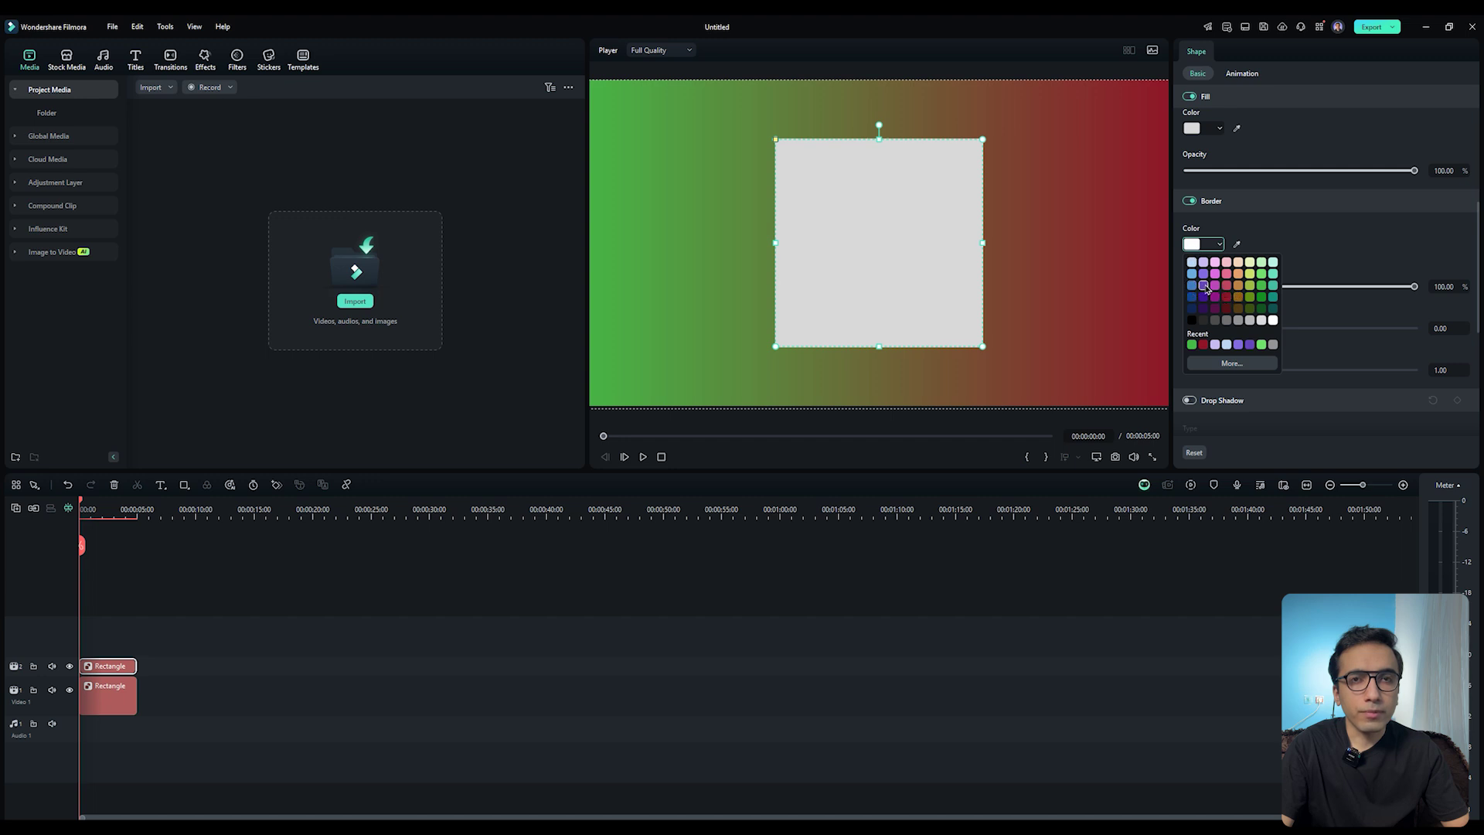
left_click(1203, 285)
scroll(1271, 302, "down", 1)
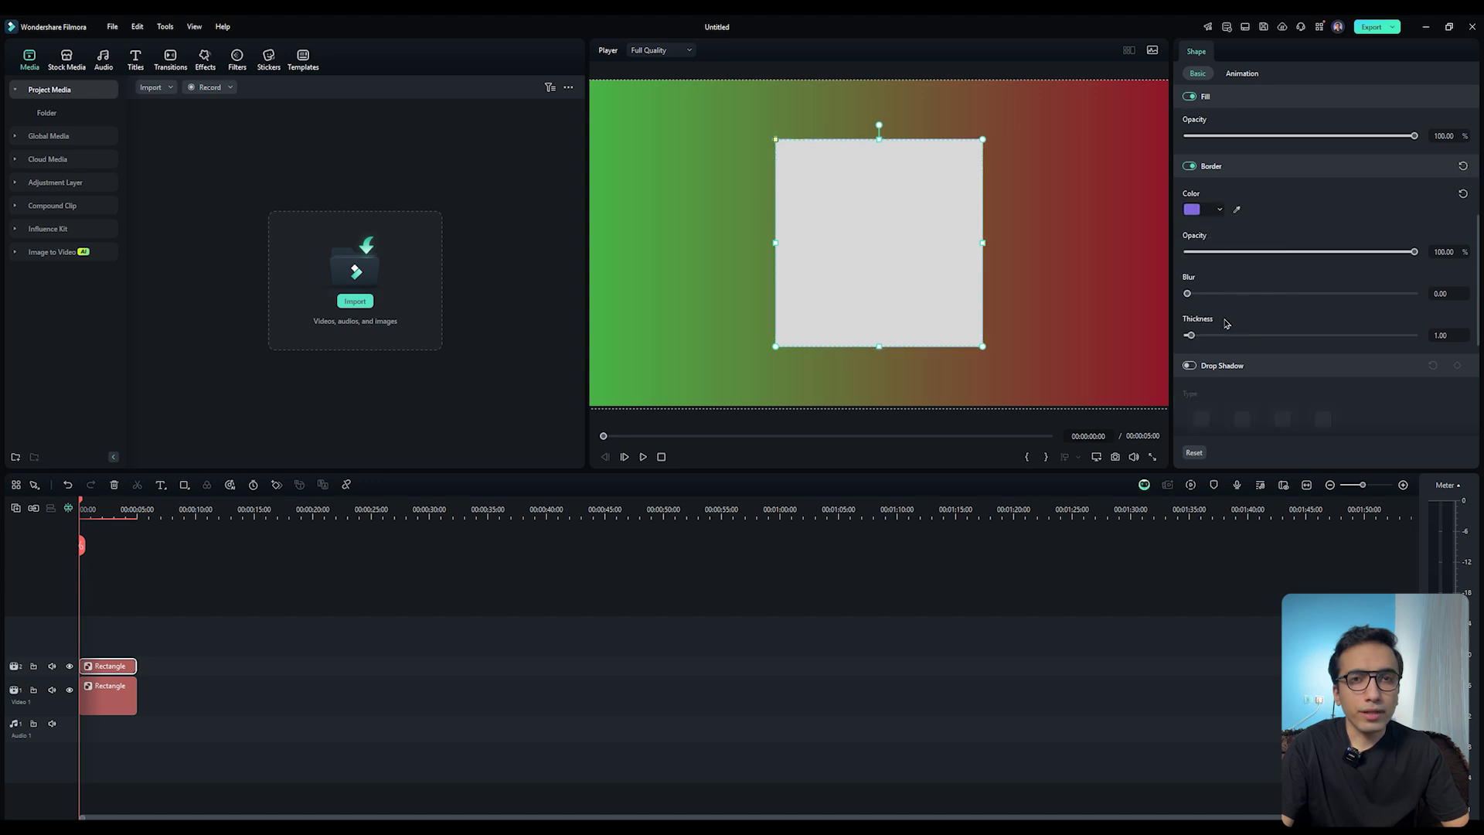
left_click_drag(1193, 336, 1222, 344)
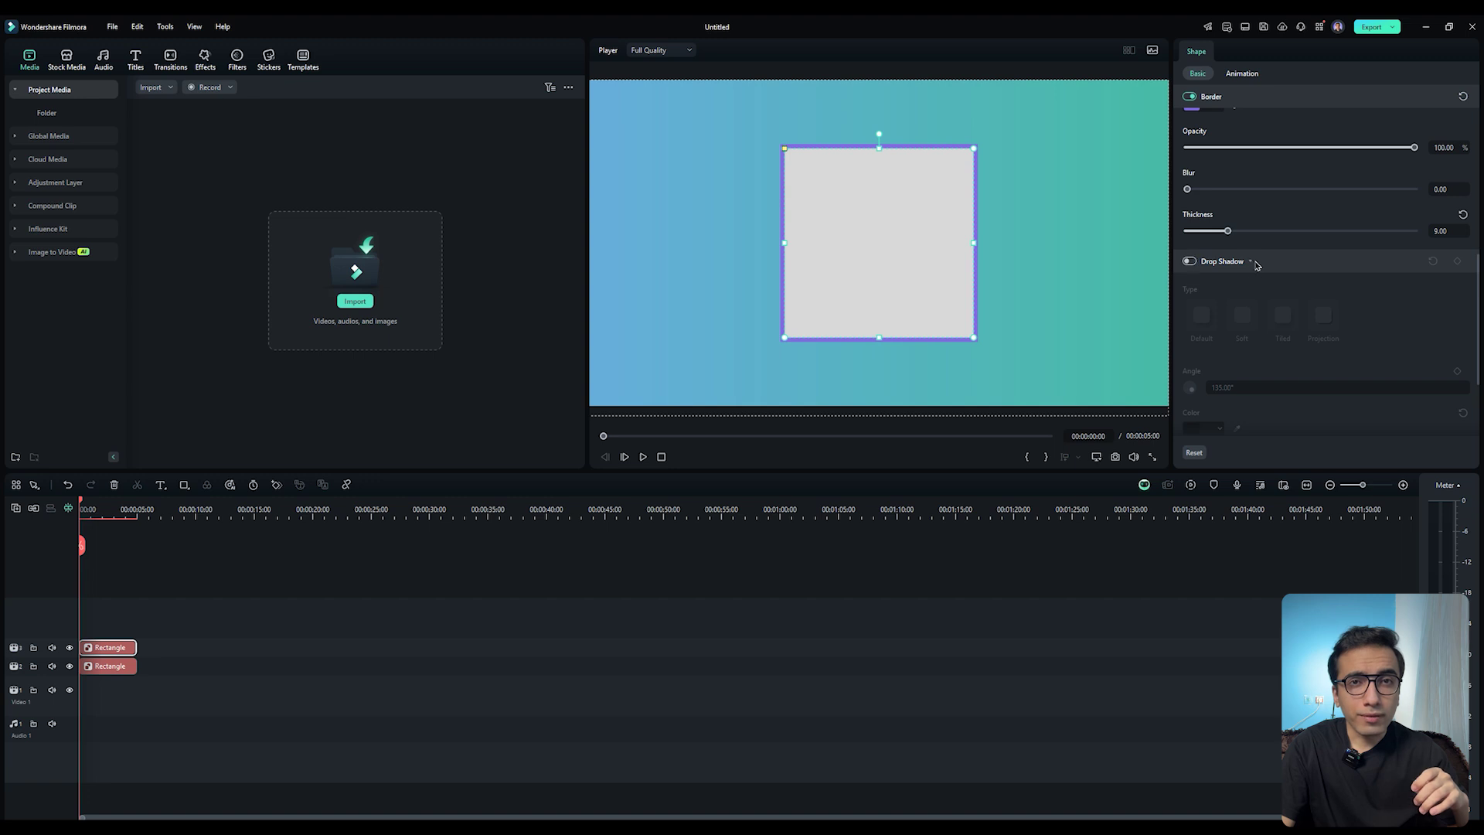
- Enable a Projection drop shadow with Distance 7, Blur 17 and Opacity 40
left_click(1189, 262)
scroll(1209, 292, "down", 1)
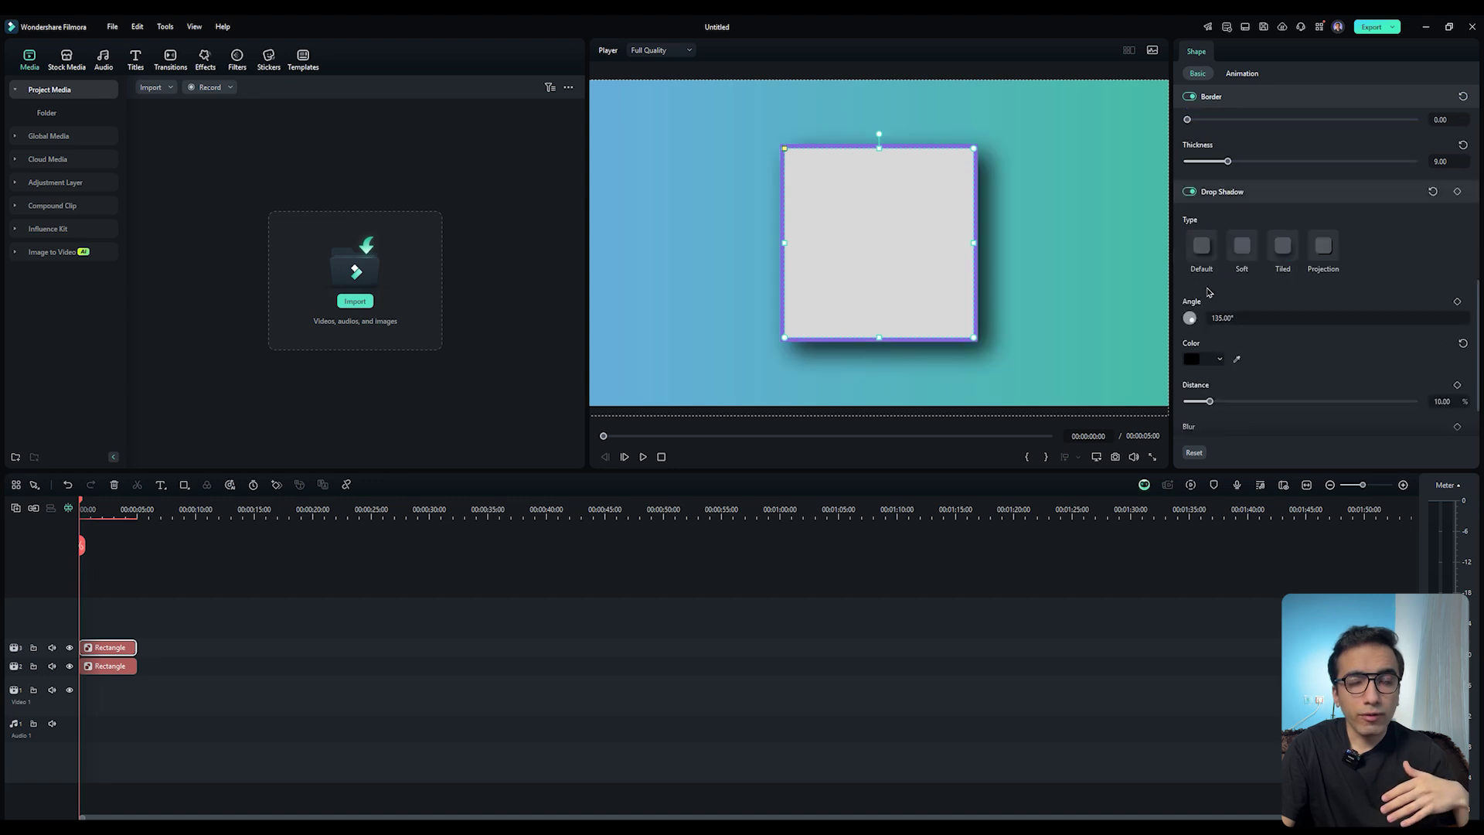
left_click(1283, 245)
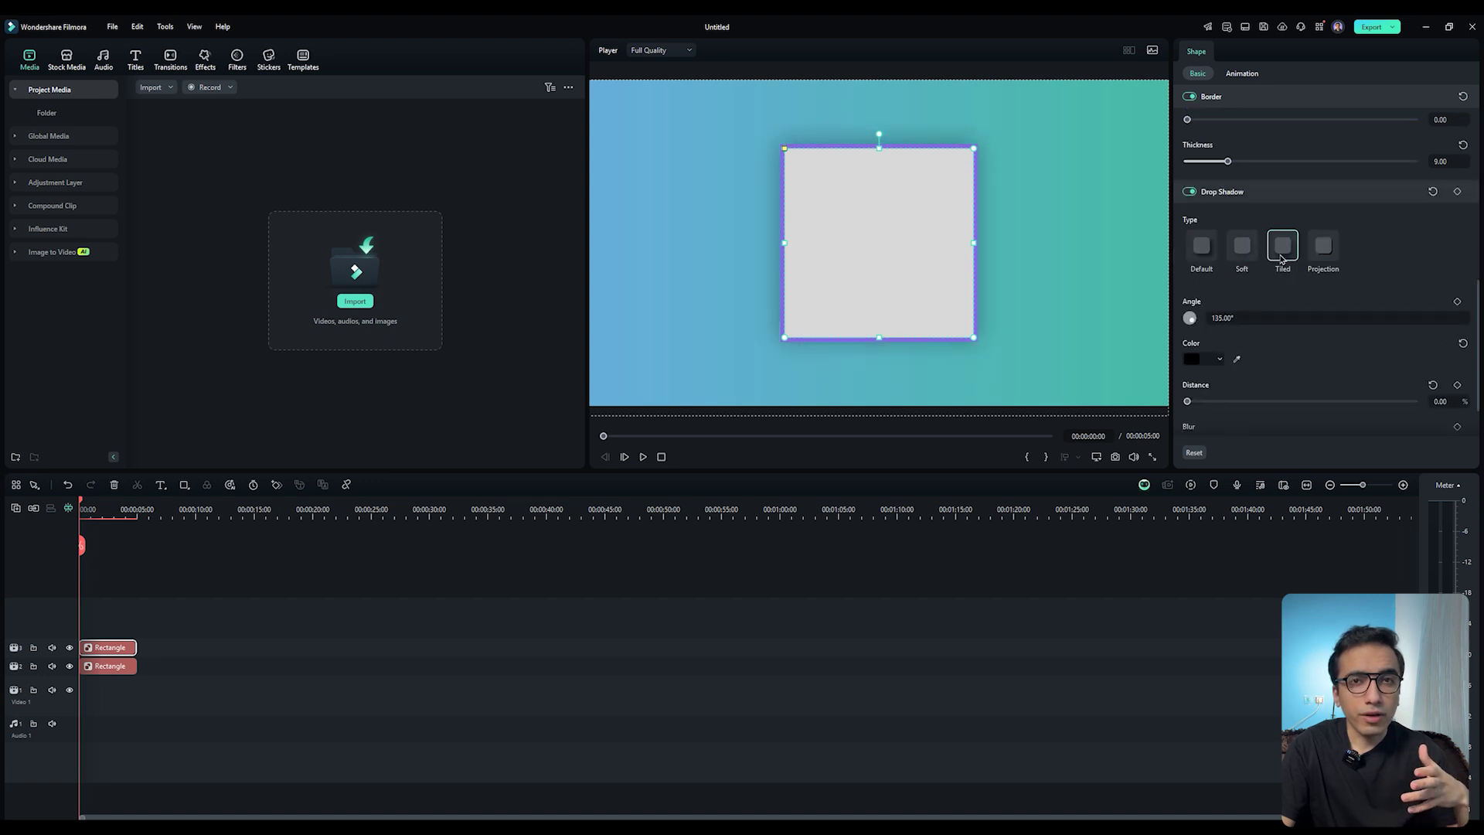
left_click(1324, 246)
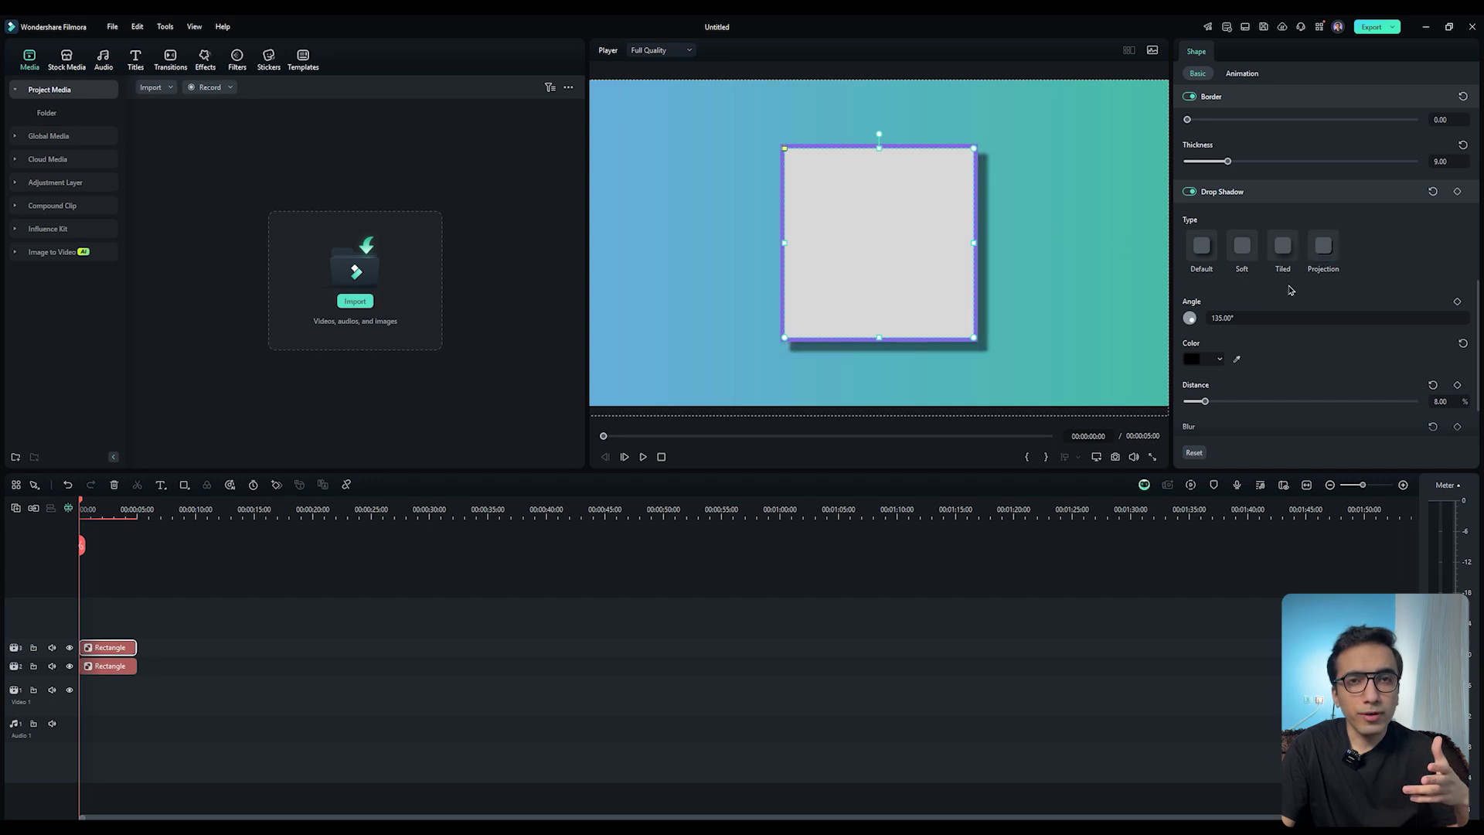
scroll(1264, 375, "down", 3)
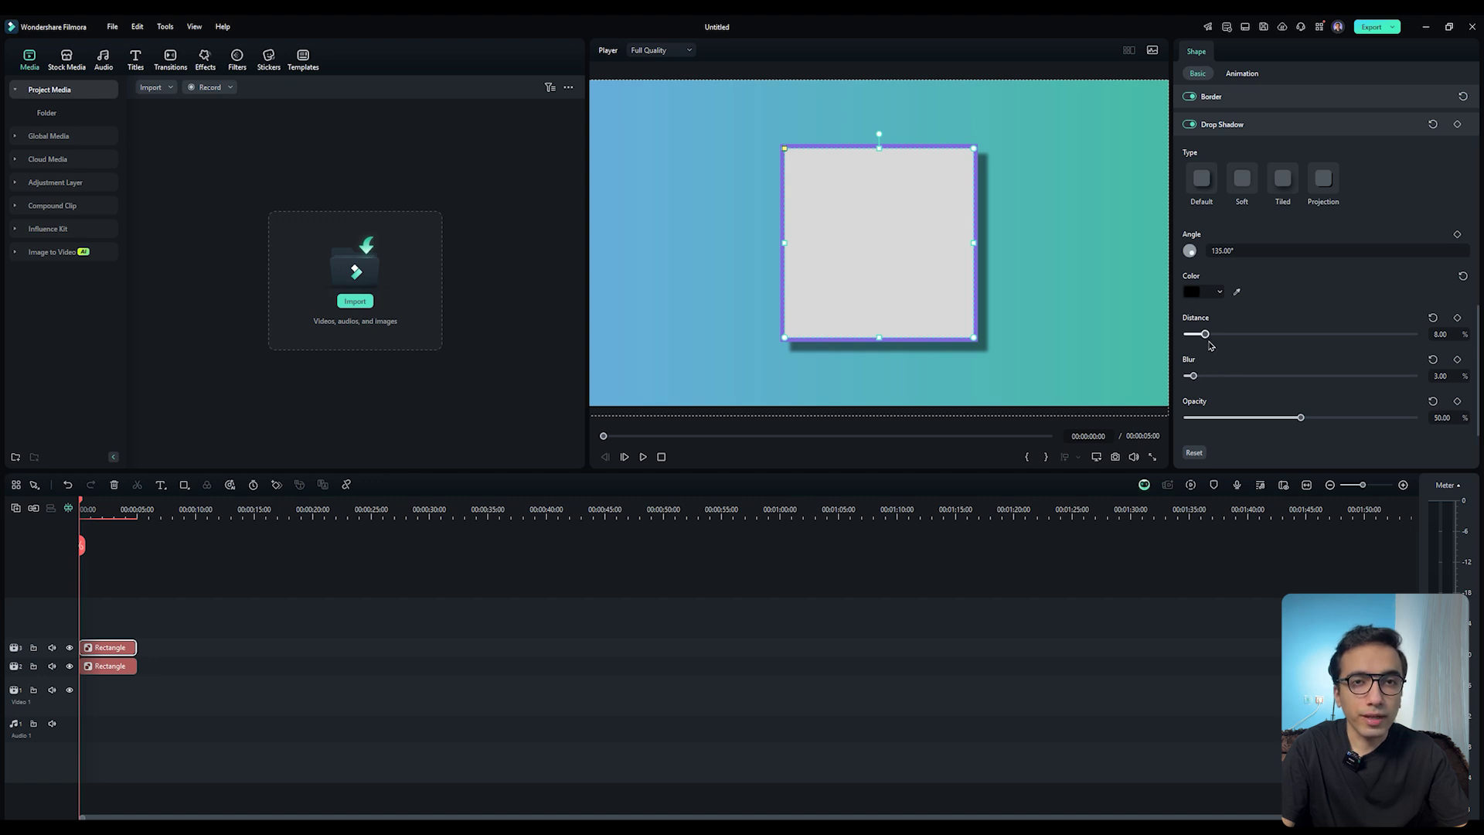
left_click_drag(1205, 333, 1219, 377)
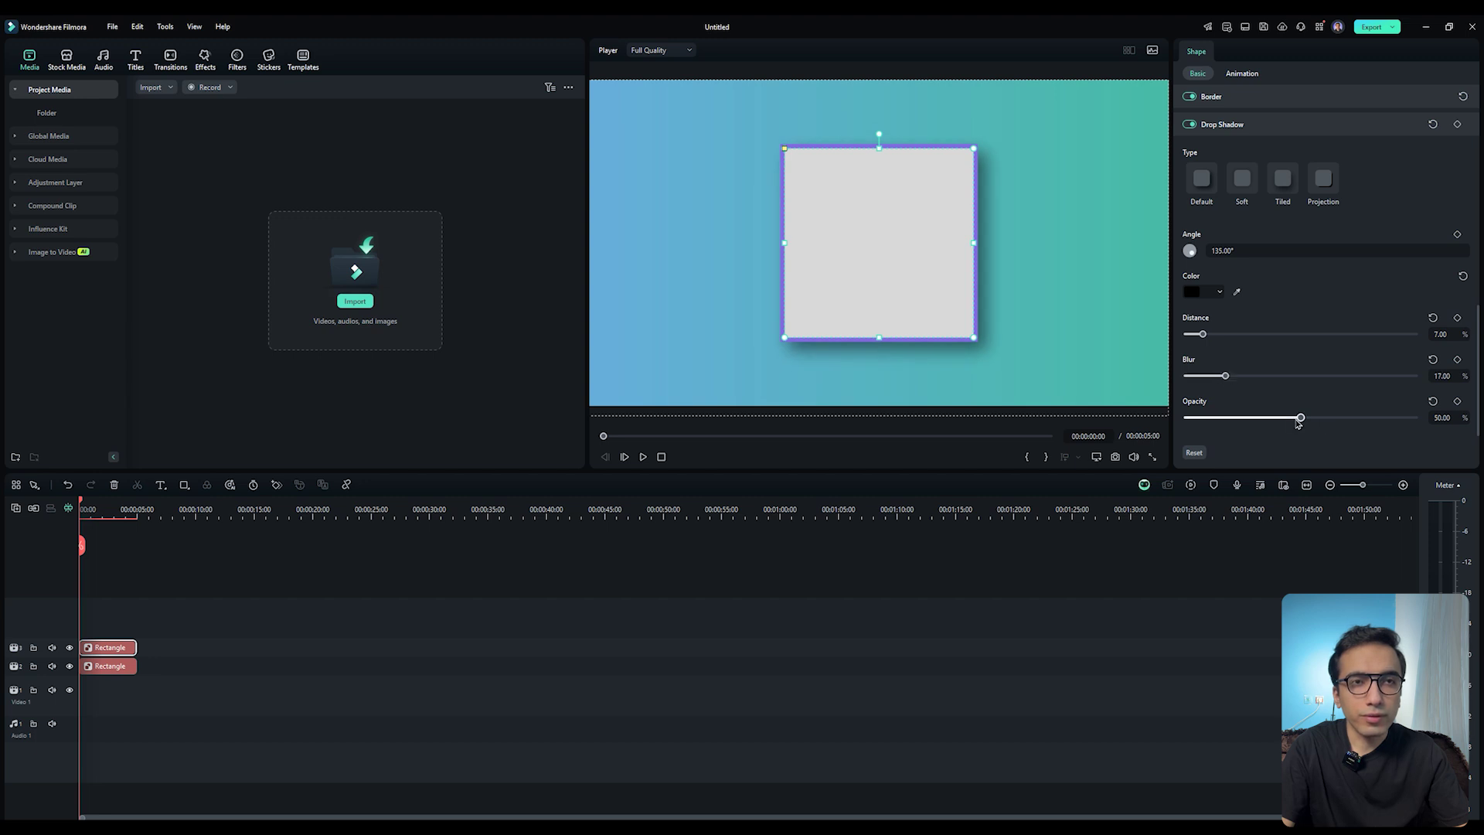
mouse_move(1300, 418)
left_mouse_down()
mouse_move(1322, 418)
mouse_move(1283, 418)
left_mouse_up()
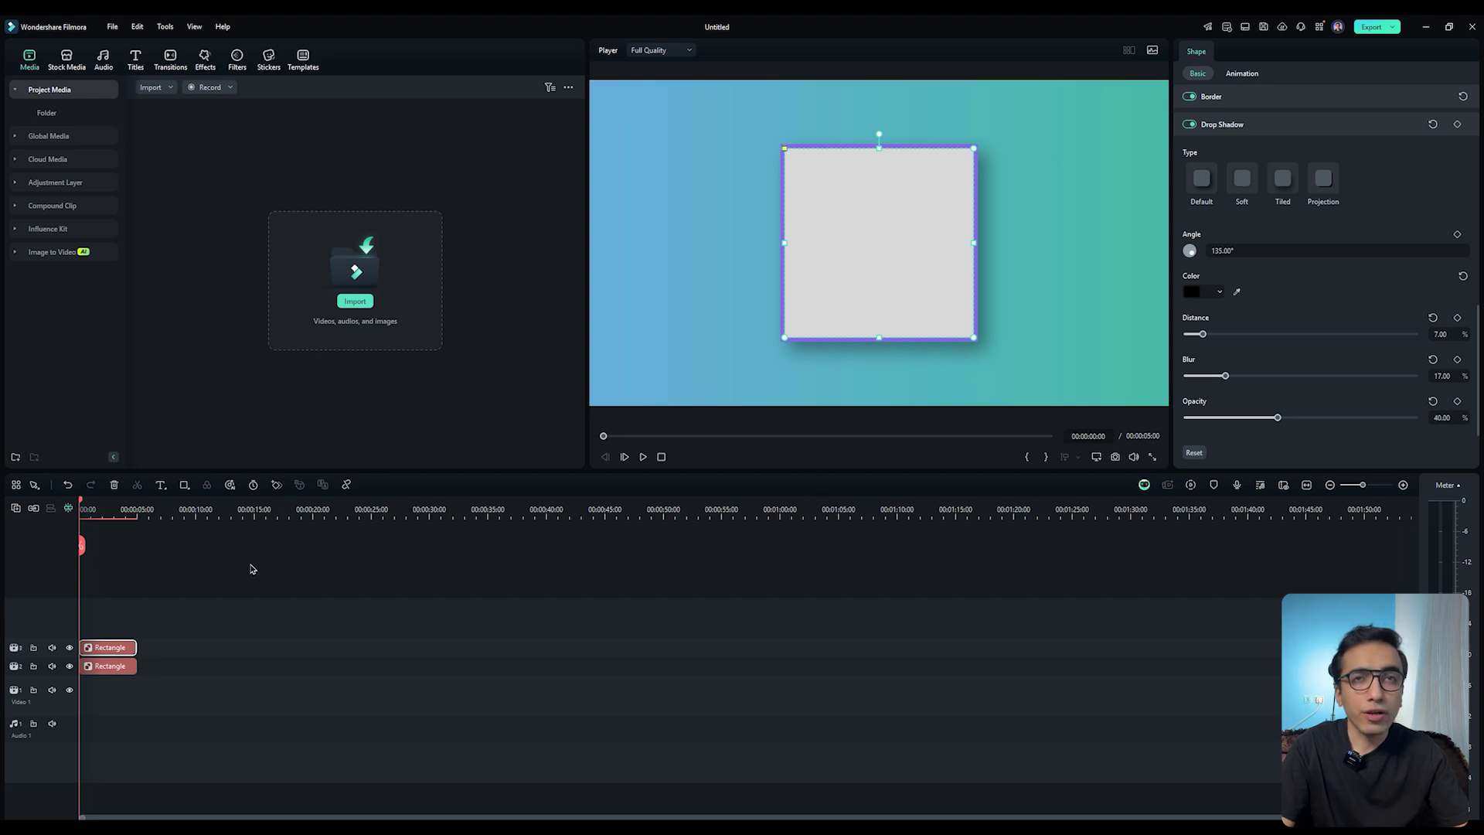
- Apply the Fade In preset animation to the rectangle
scroll(1231, 87, "up", 3)
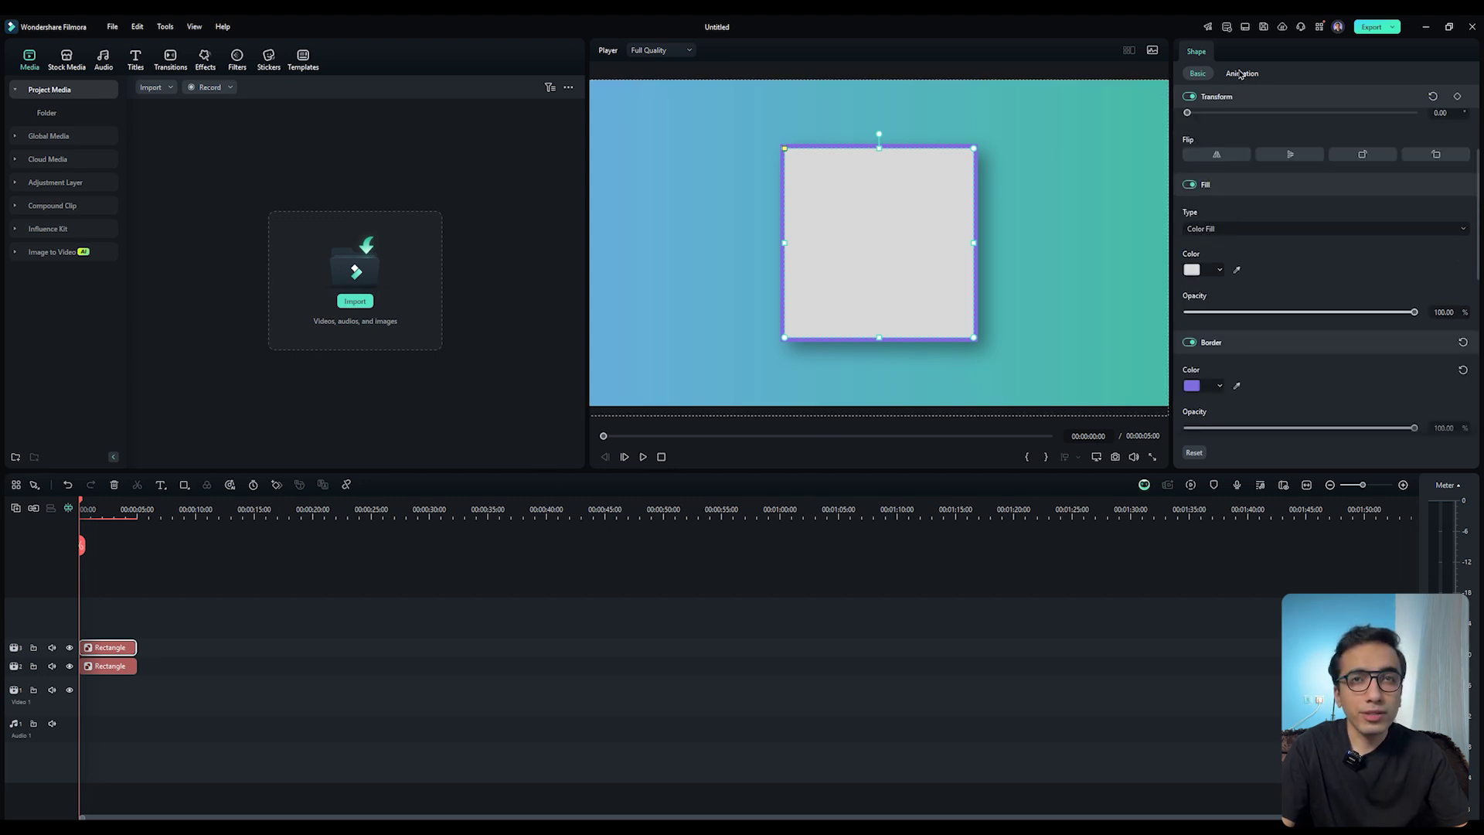
left_click(1241, 74)
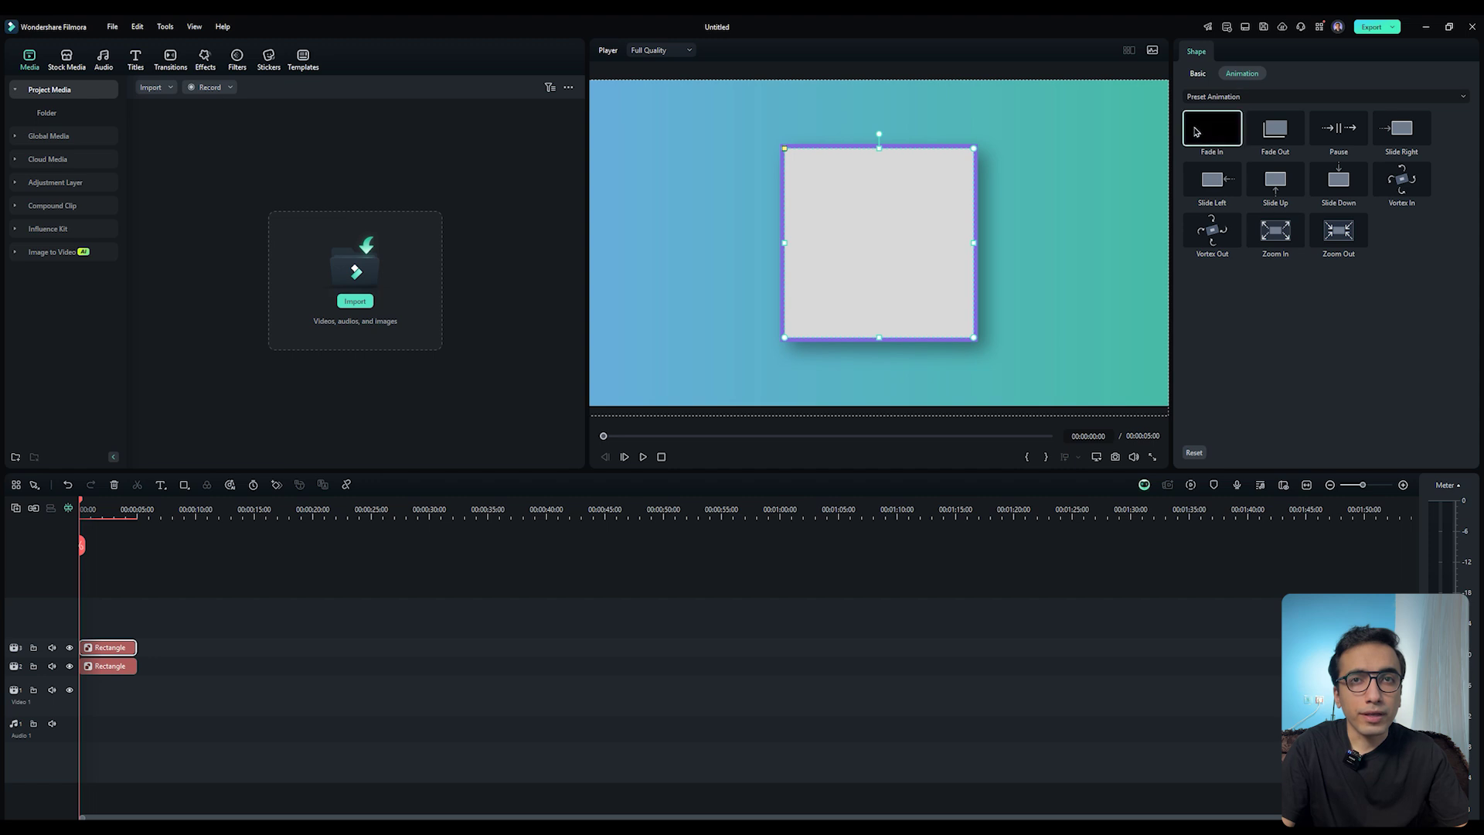
left_click(1224, 129)
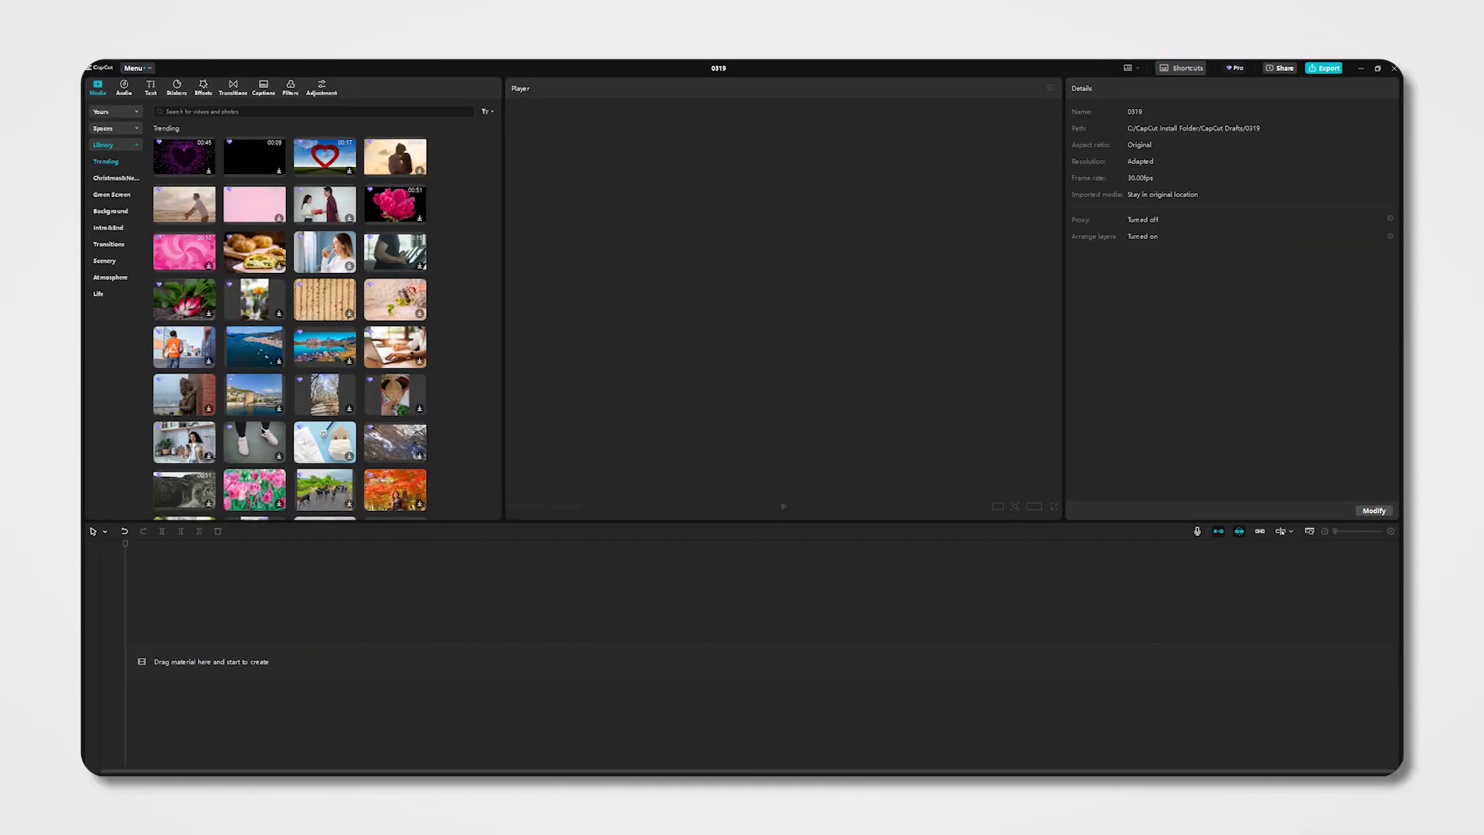
- Browse the Stock Media categories and expand Library to show Trending stock media
scroll(409, 454, "down", 3)
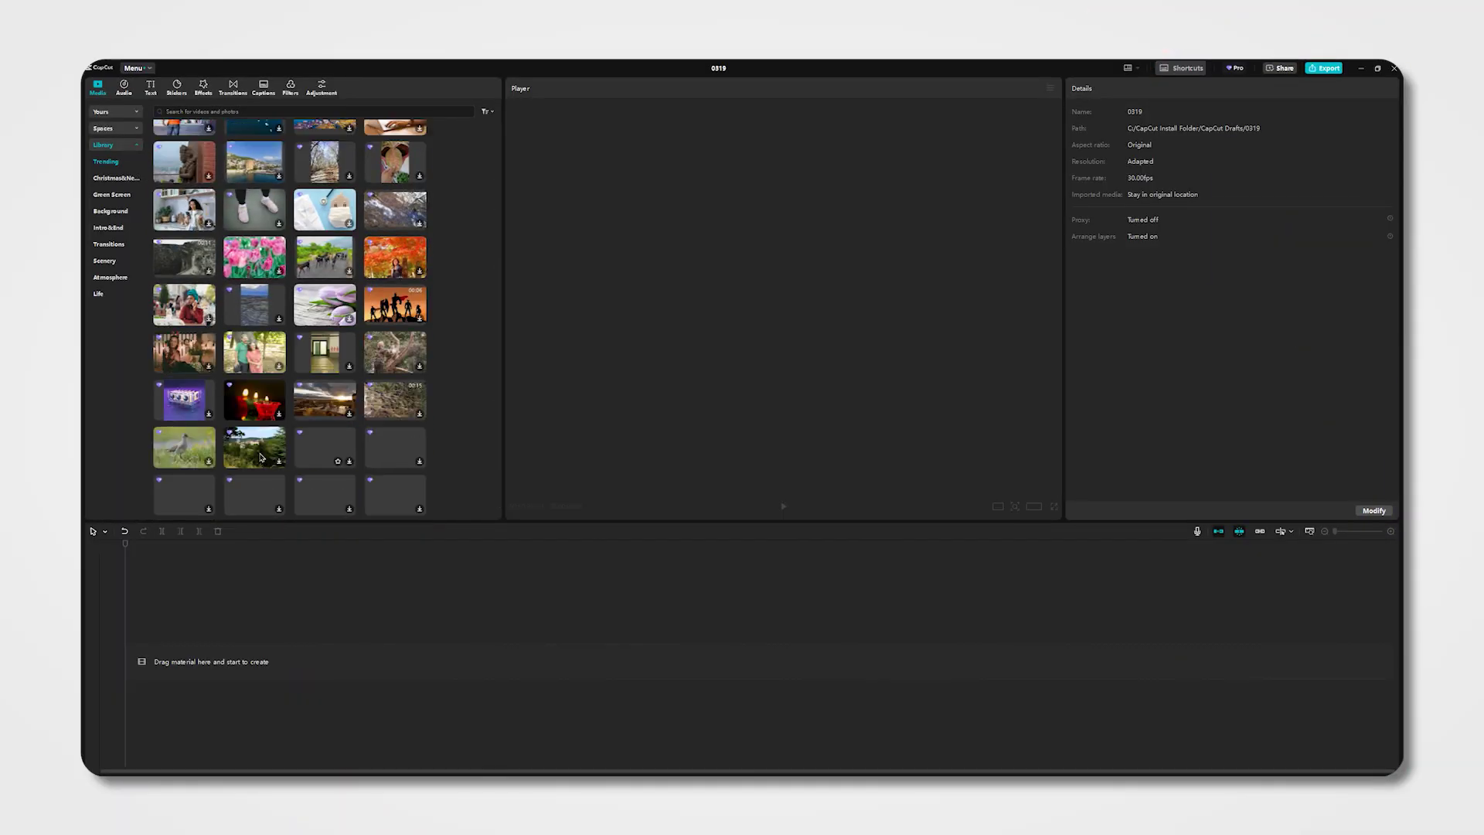
left_click(113, 178)
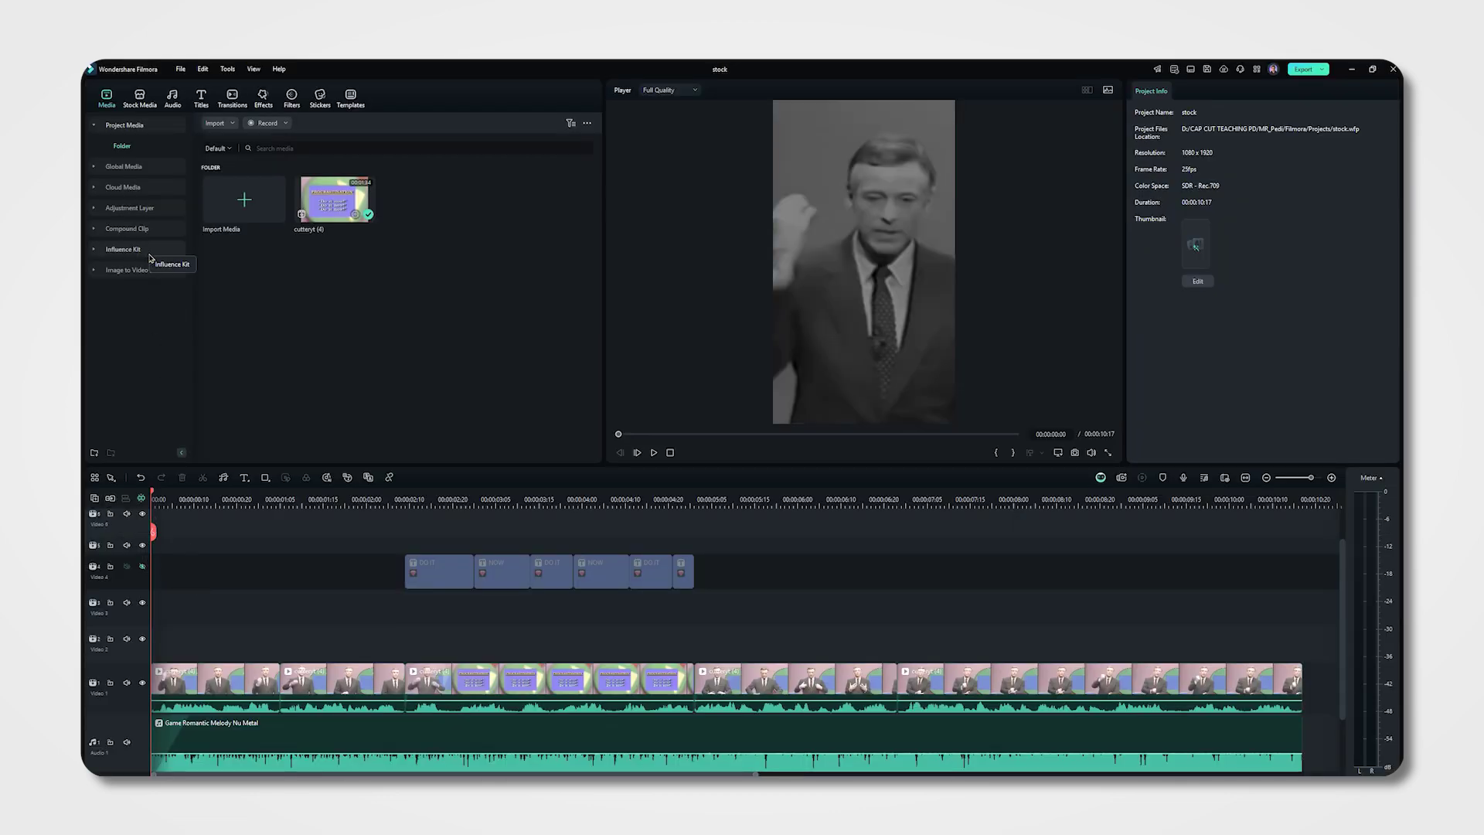
left_click(140, 98)
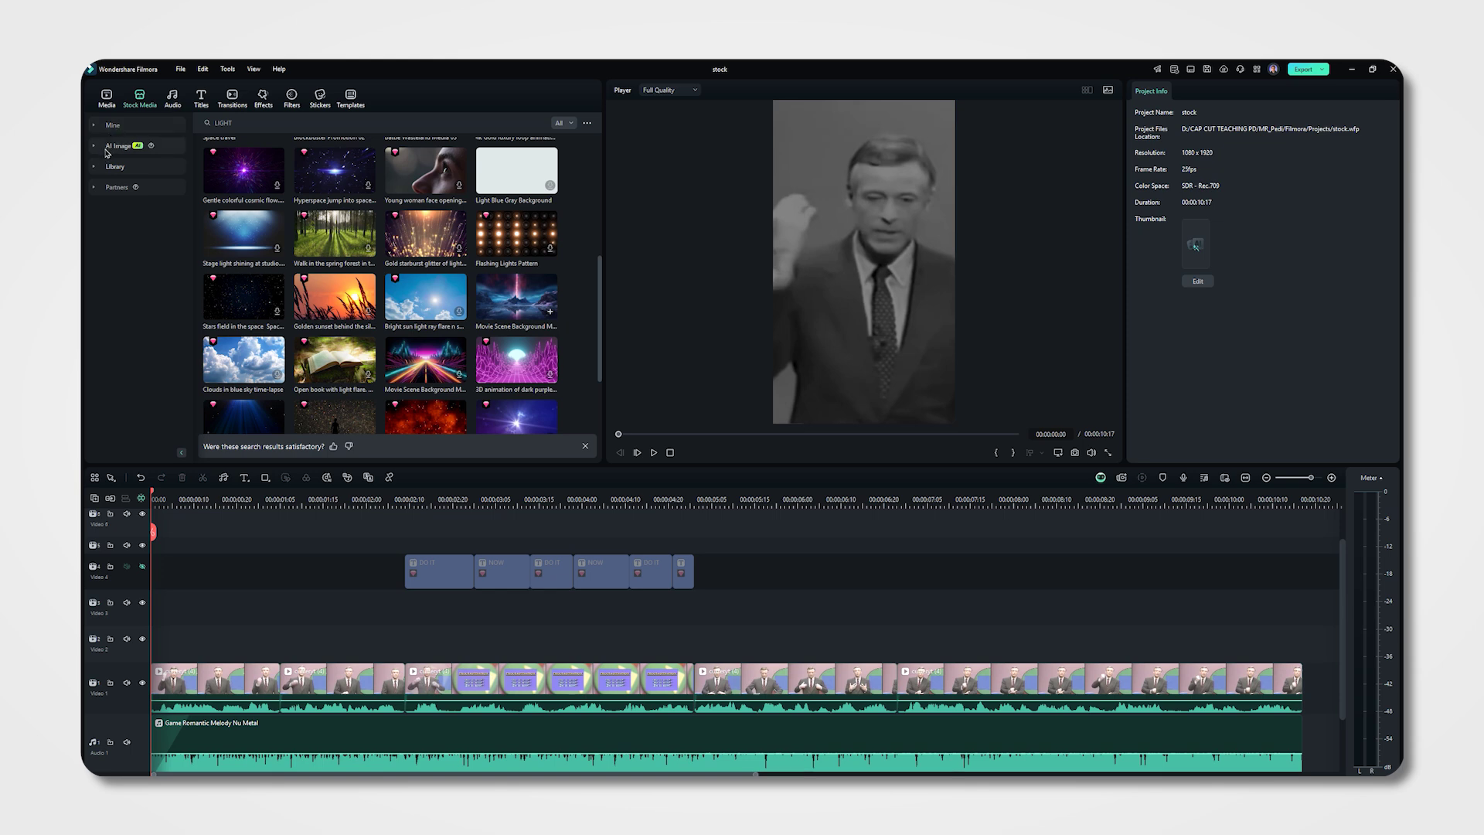
left_click(108, 151)
left_click(108, 125)
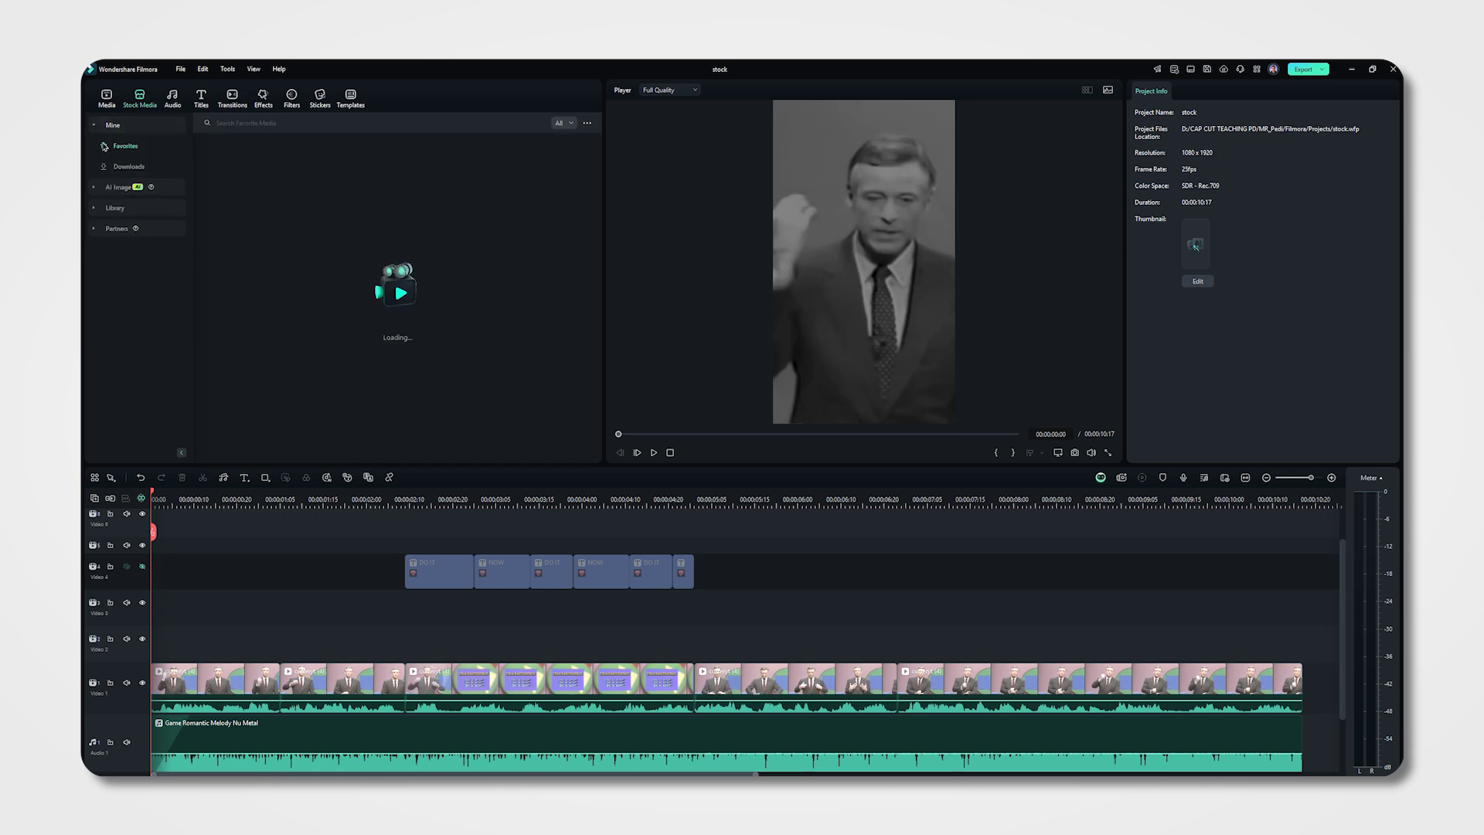
left_click(99, 208)
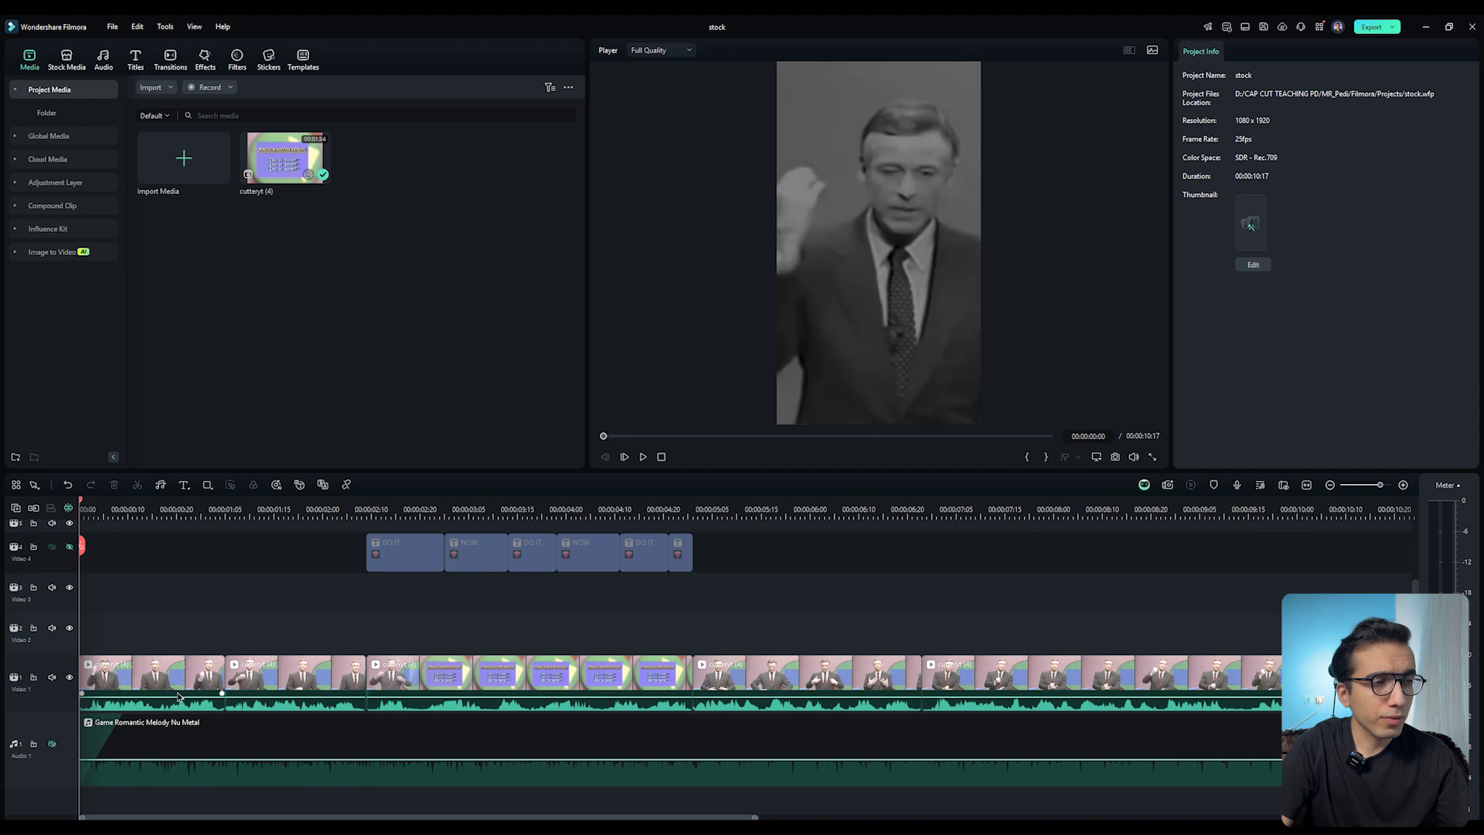
key("space")
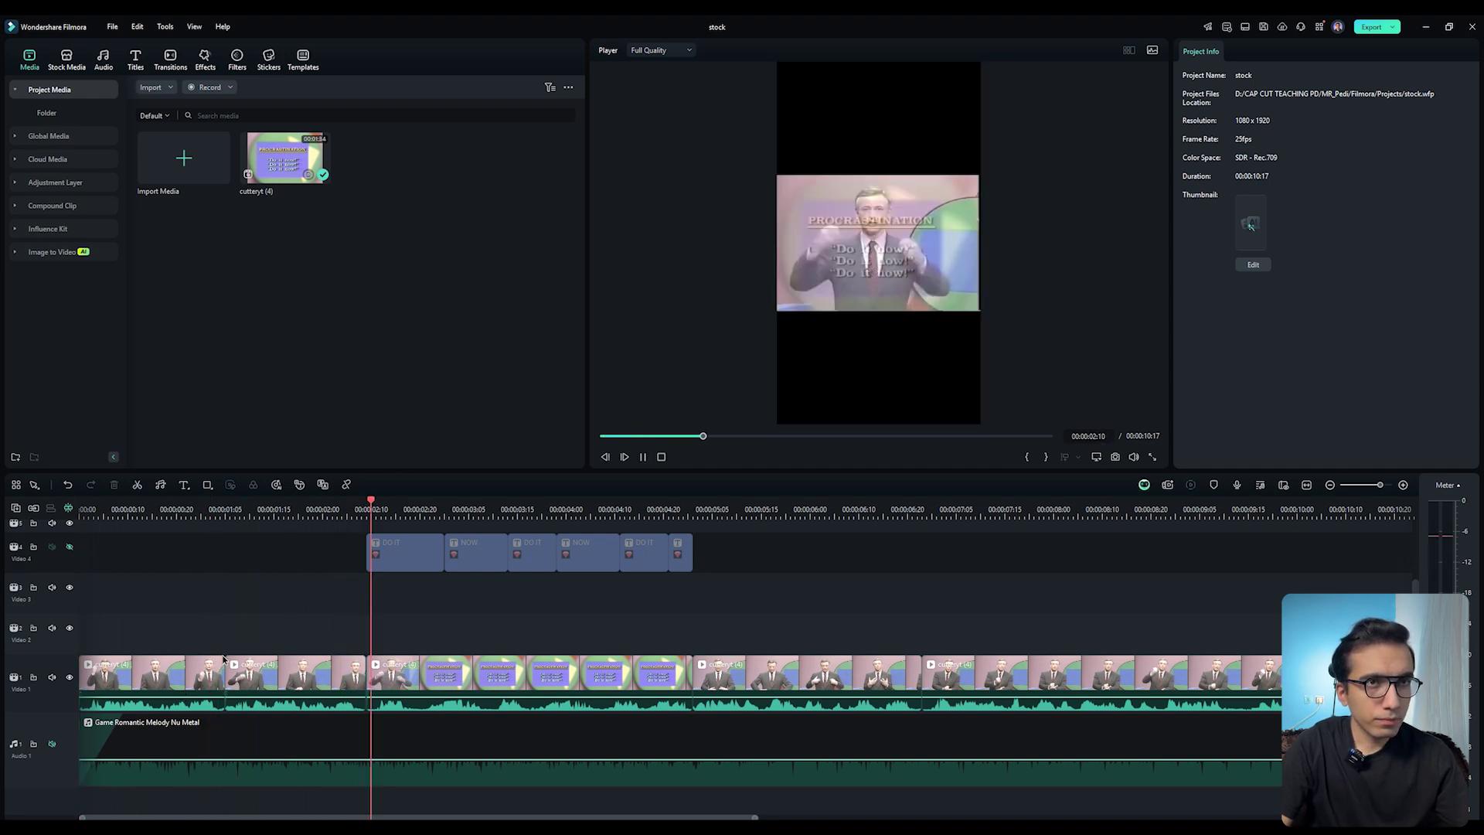
left_click(106, 752)
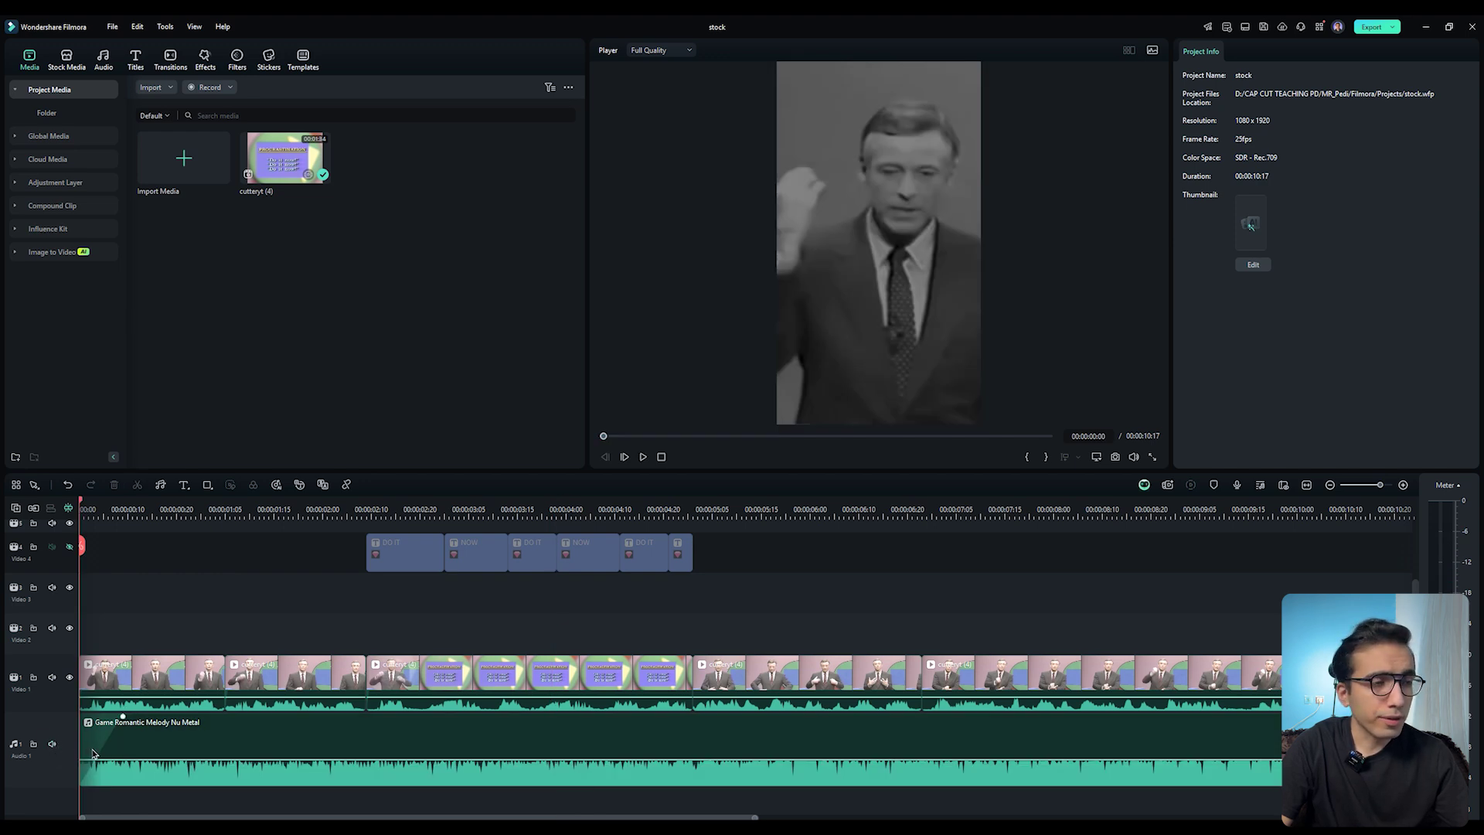
key("space")
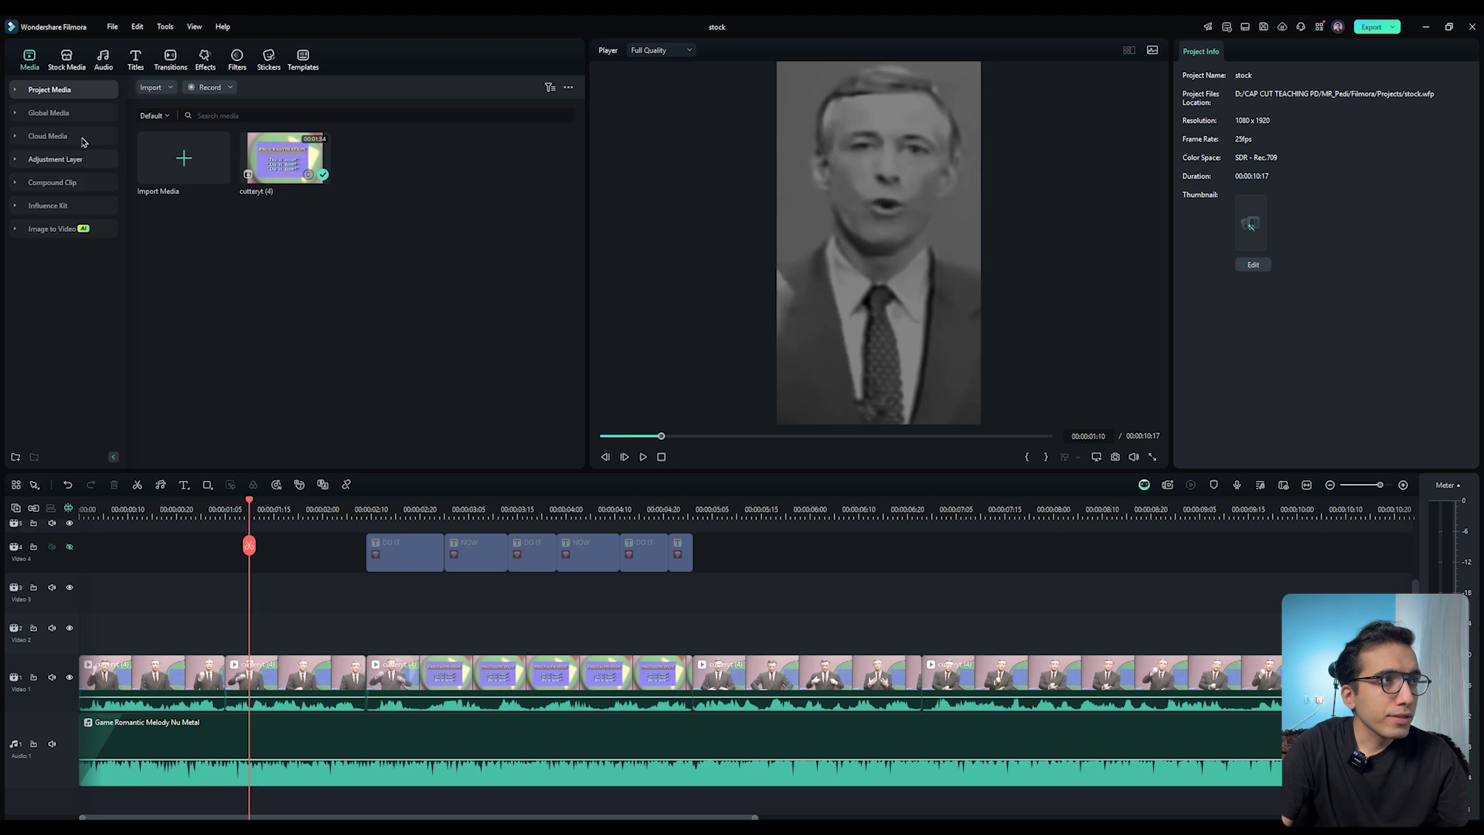
- Open the Epic stock category and drag Epic Gravel Effect Media 12 onto Video 2
left_click(67, 58)
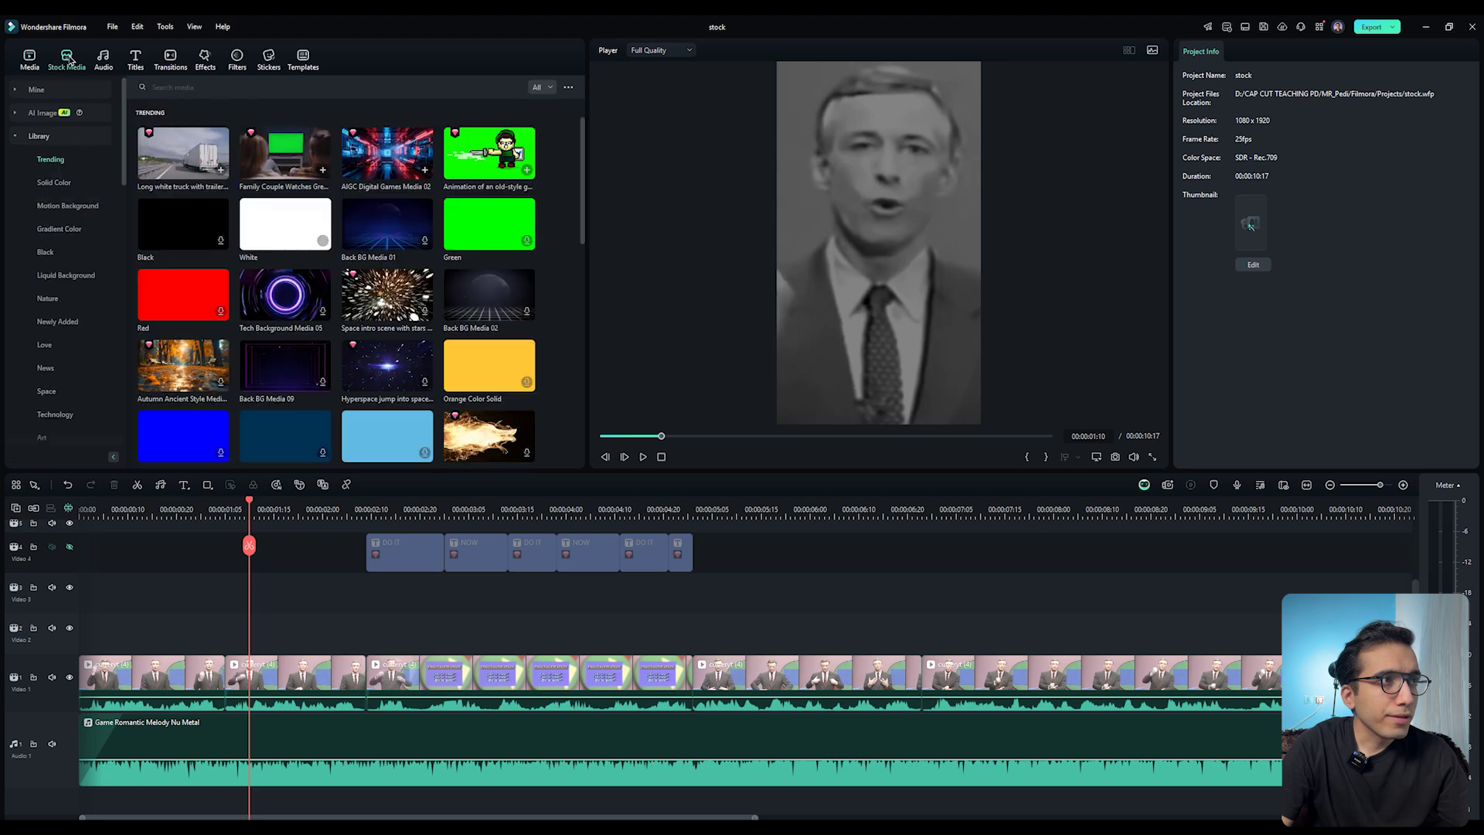
scroll(65, 232, "down", 5)
left_click(43, 205)
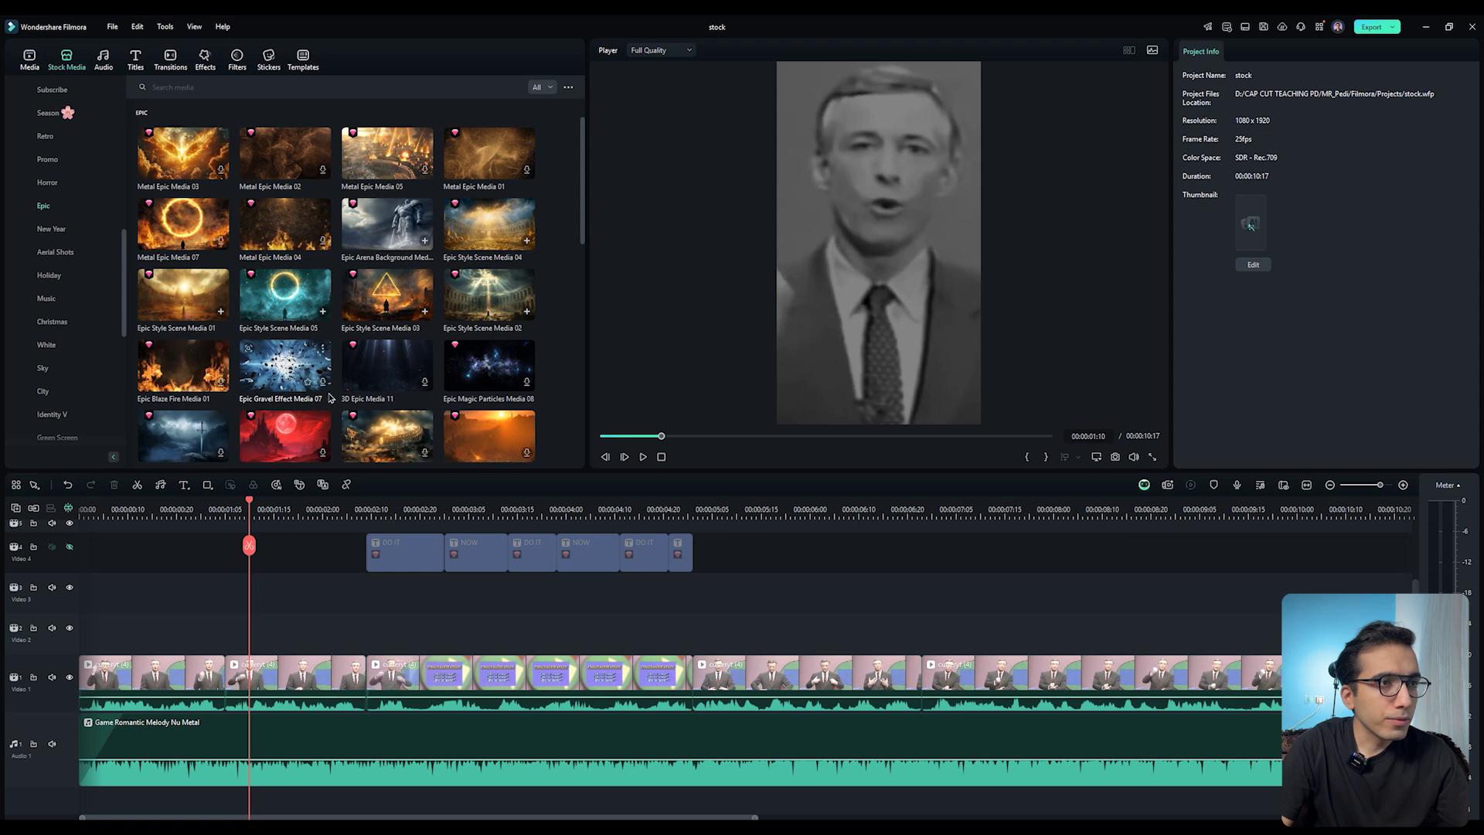
scroll(330, 397, "down", 2)
left_click(299, 363)
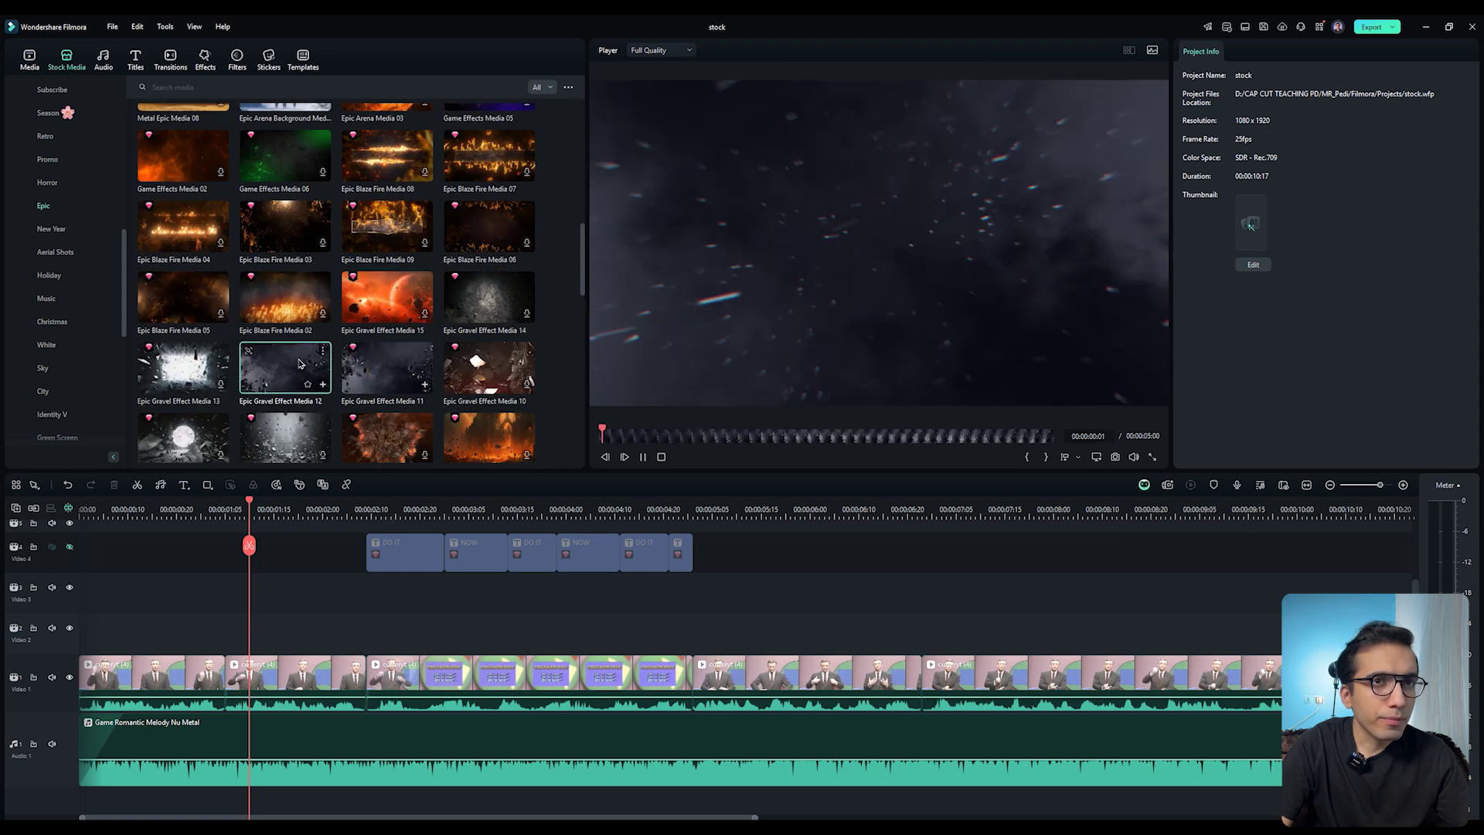
left_click_drag(299, 363, 368, 635)
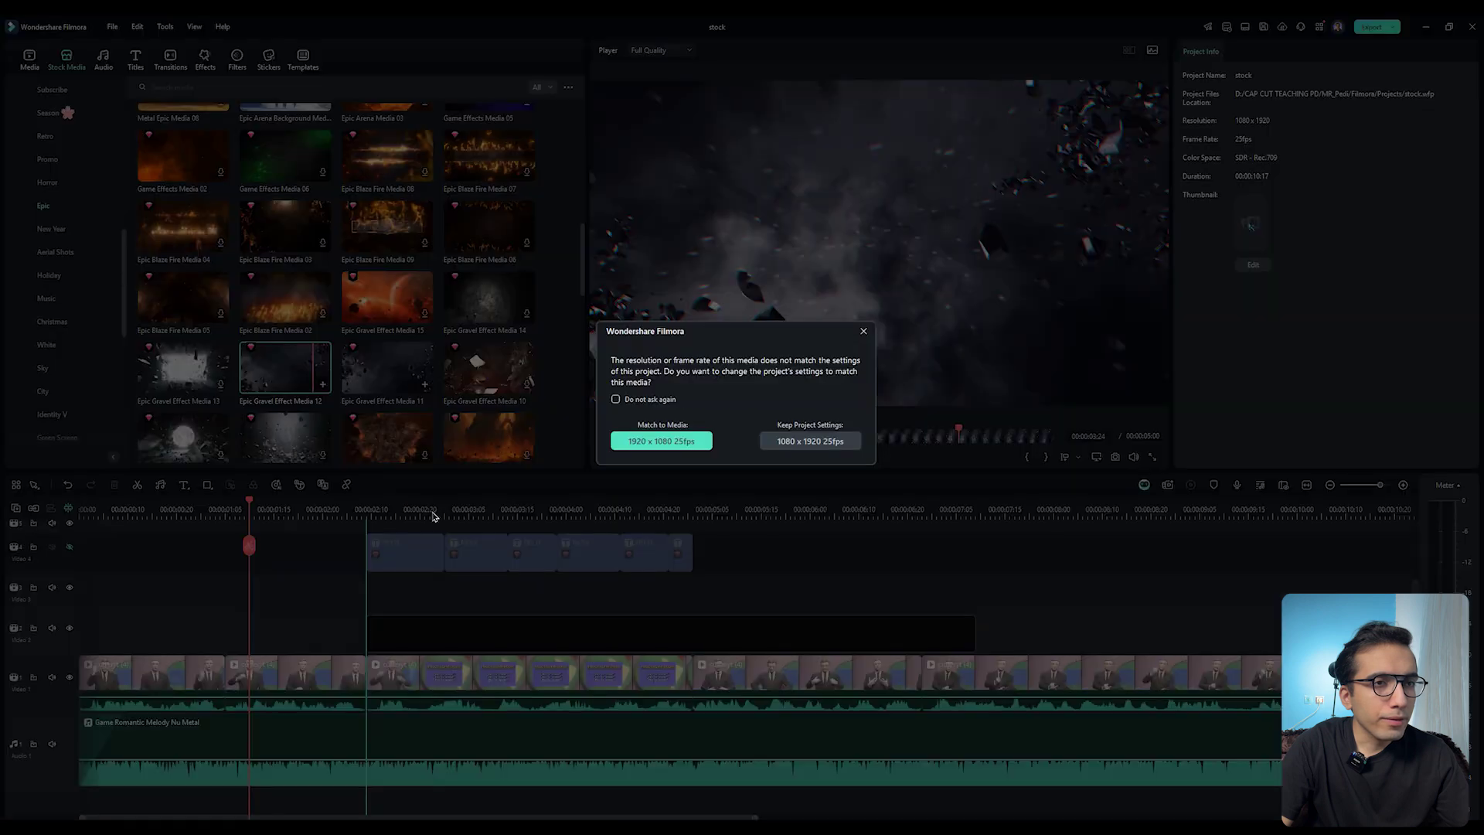
- Keep the project's resolution, then rotate the gravel clip -90° and scale it to 190%
left_click(800, 444)
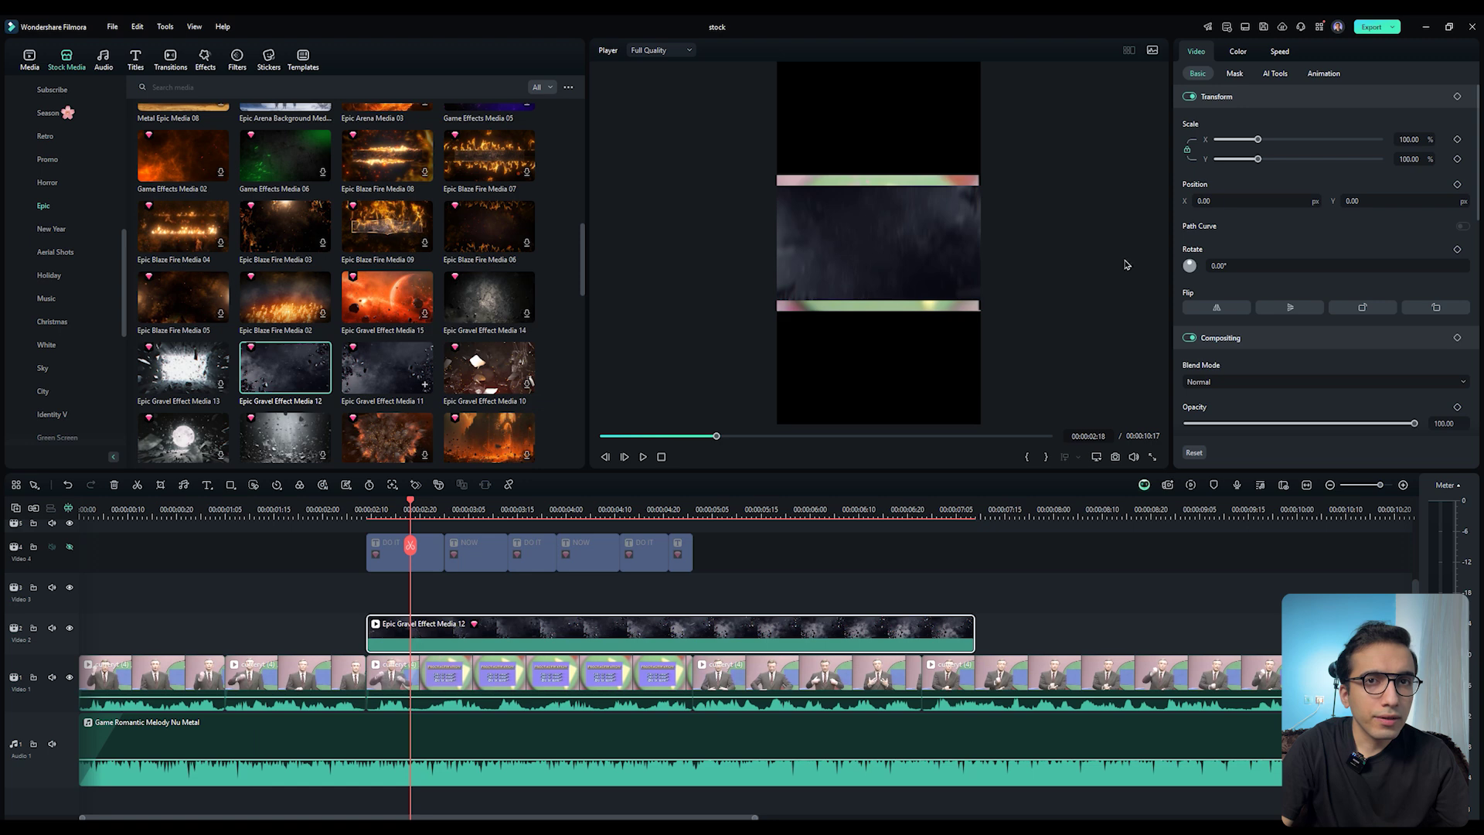
left_click(1362, 309)
left_click_drag(1258, 158, 1294, 159)
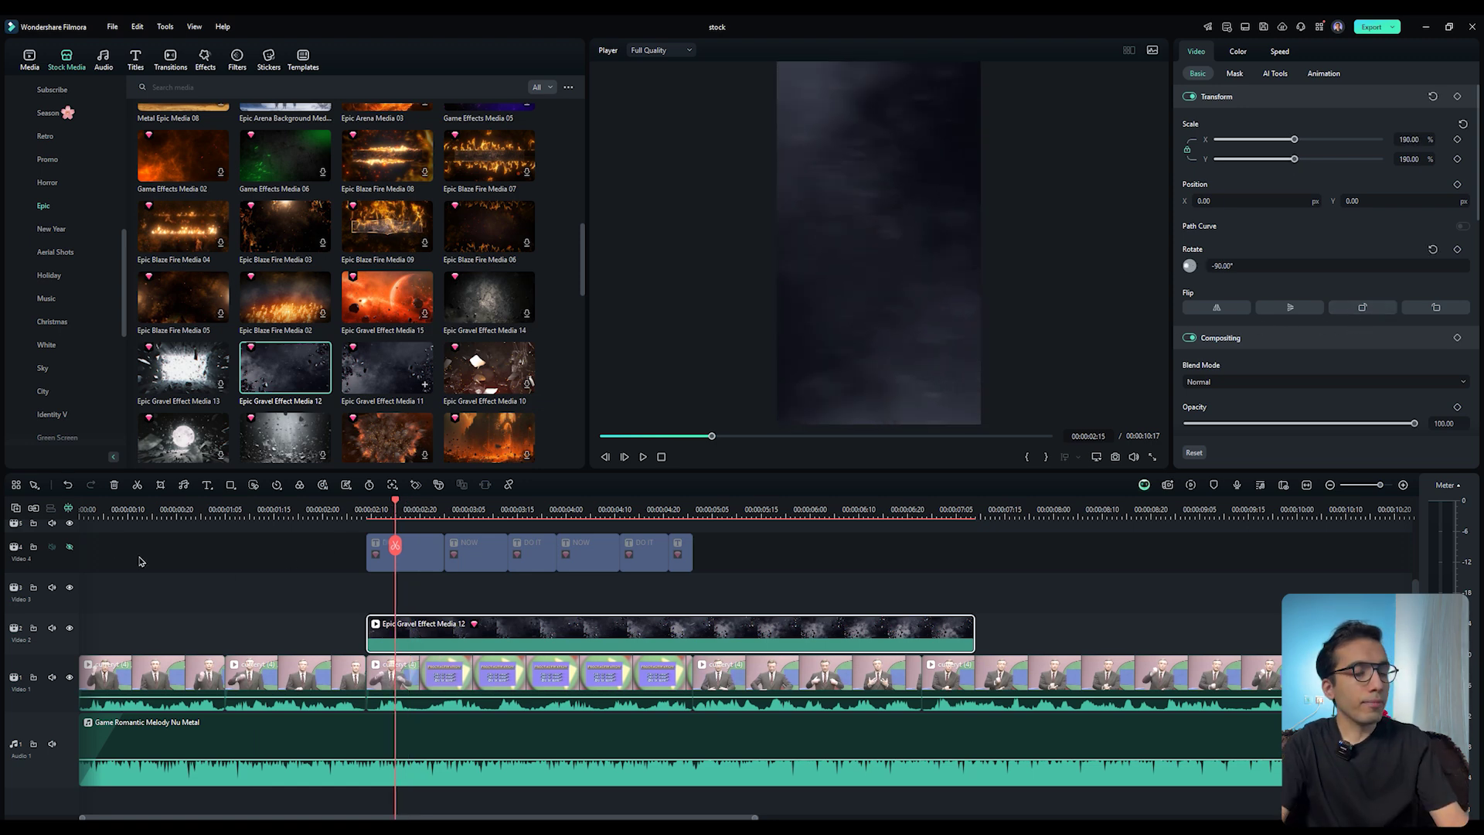
- Unhide Video 4, preview the titles over the gravel clip, and trim its end to the last title
left_click(69, 547)
scroll(231, 542, "up", 1)
left_click(295, 512)
key("space")
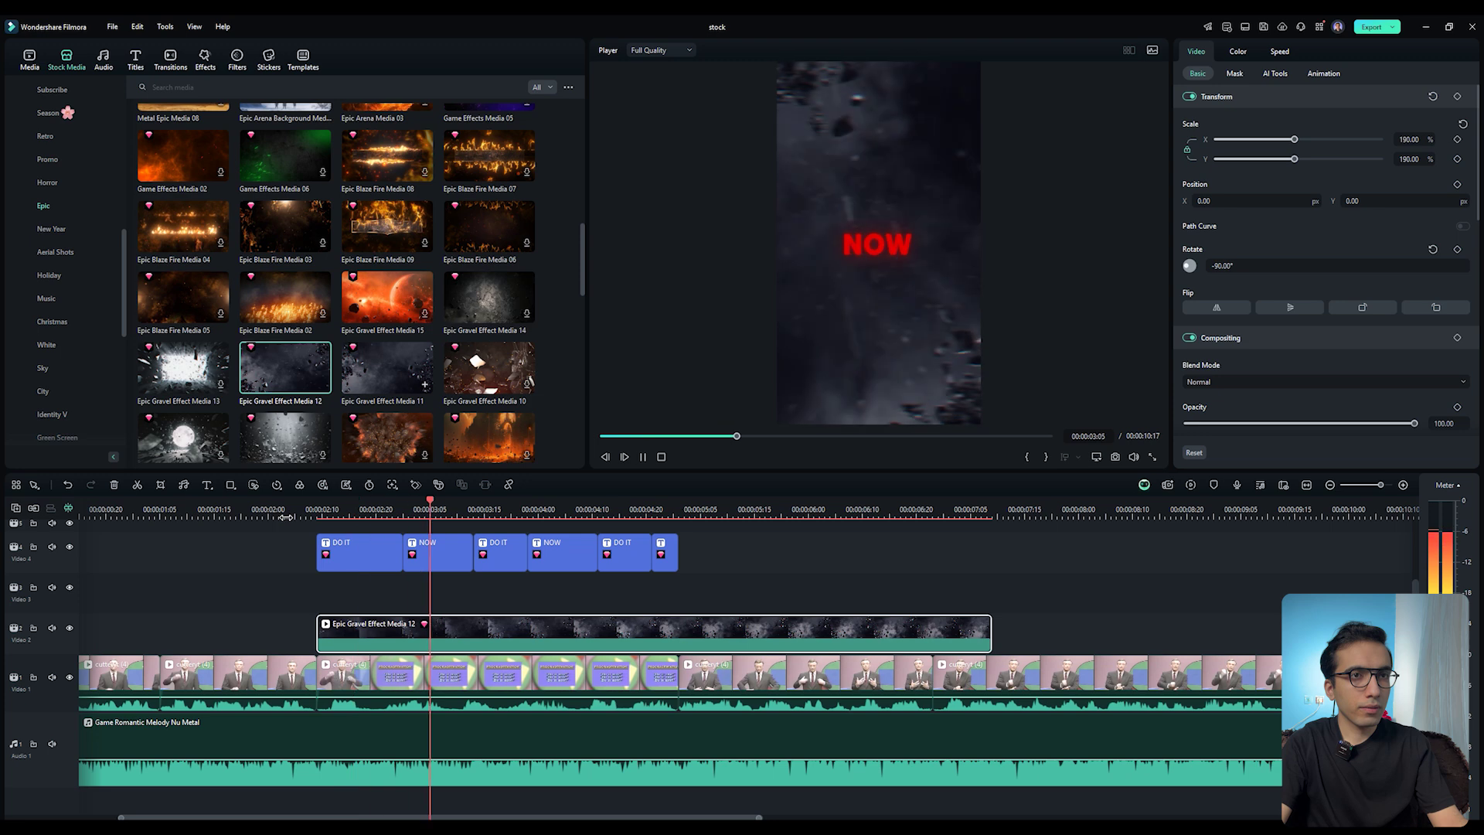
left_click_drag(991, 637, 678, 637)
left_click(284, 510)
key("space")
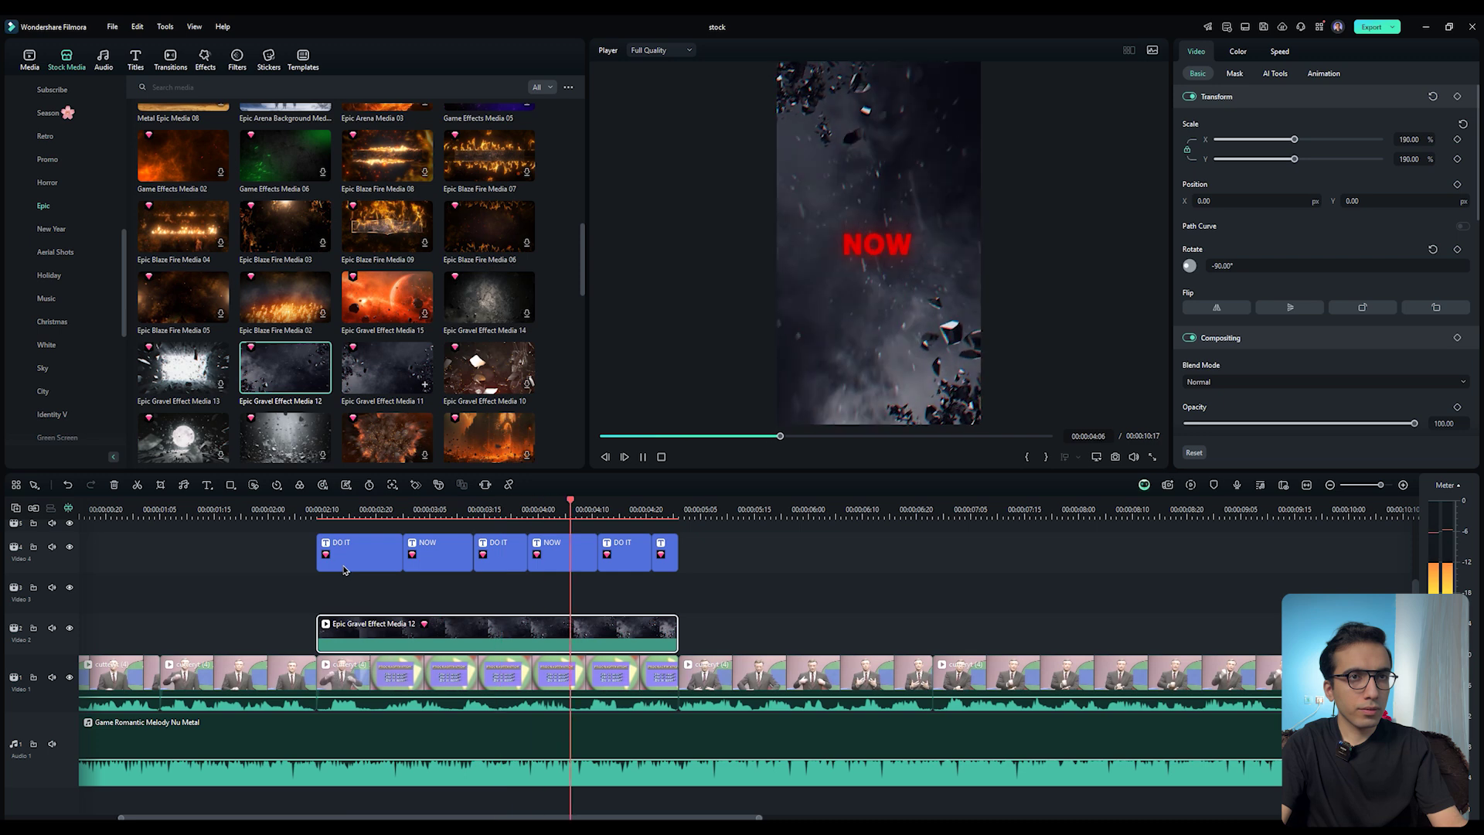
scroll(325, 309, "up", 5)
- Place the Epic Shock Media 01 sword clip on Video 2 after the gravel clip
key("space")
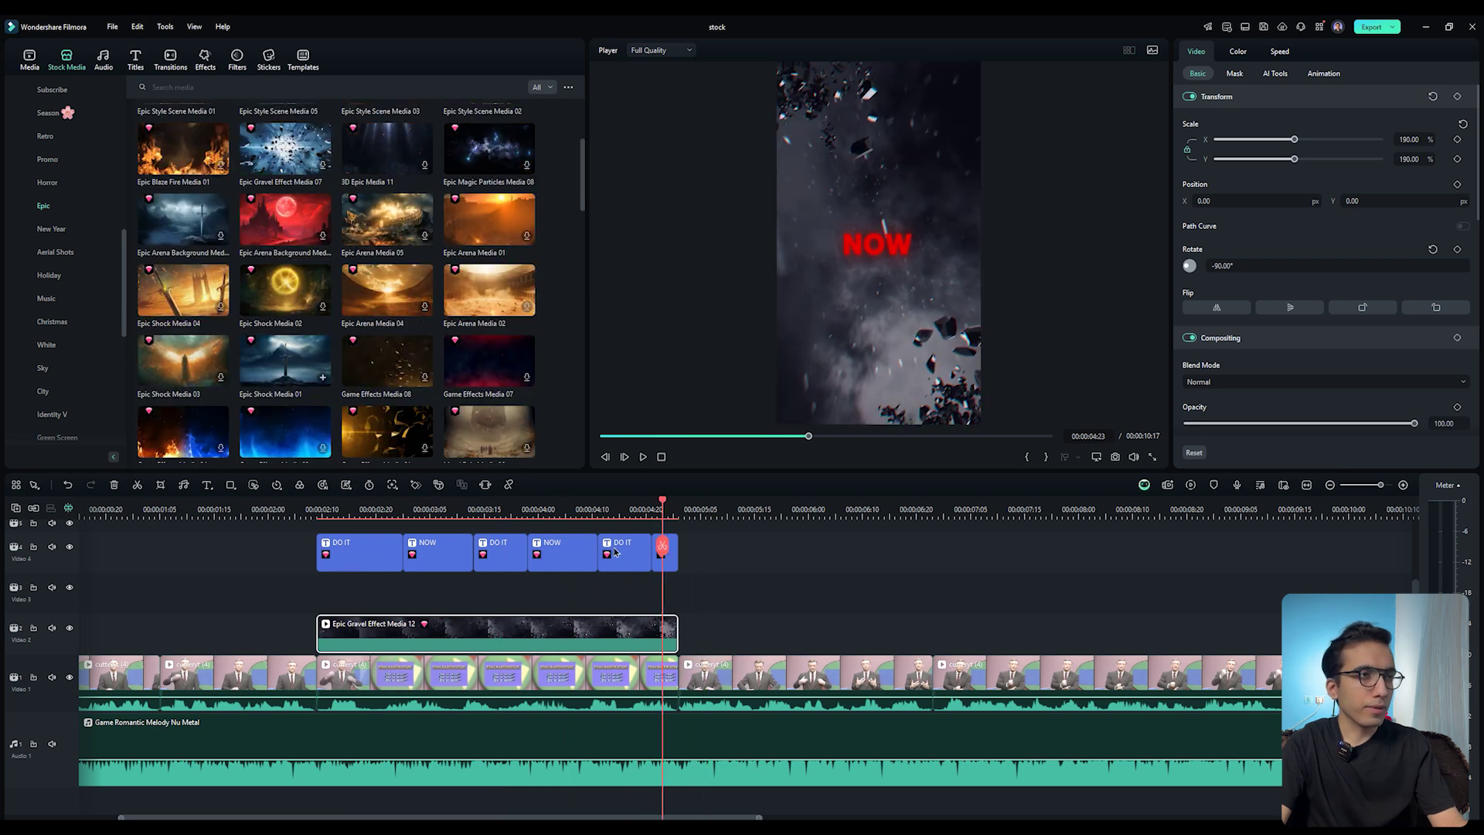
scroll(323, 325, "down", 2)
left_click(285, 279)
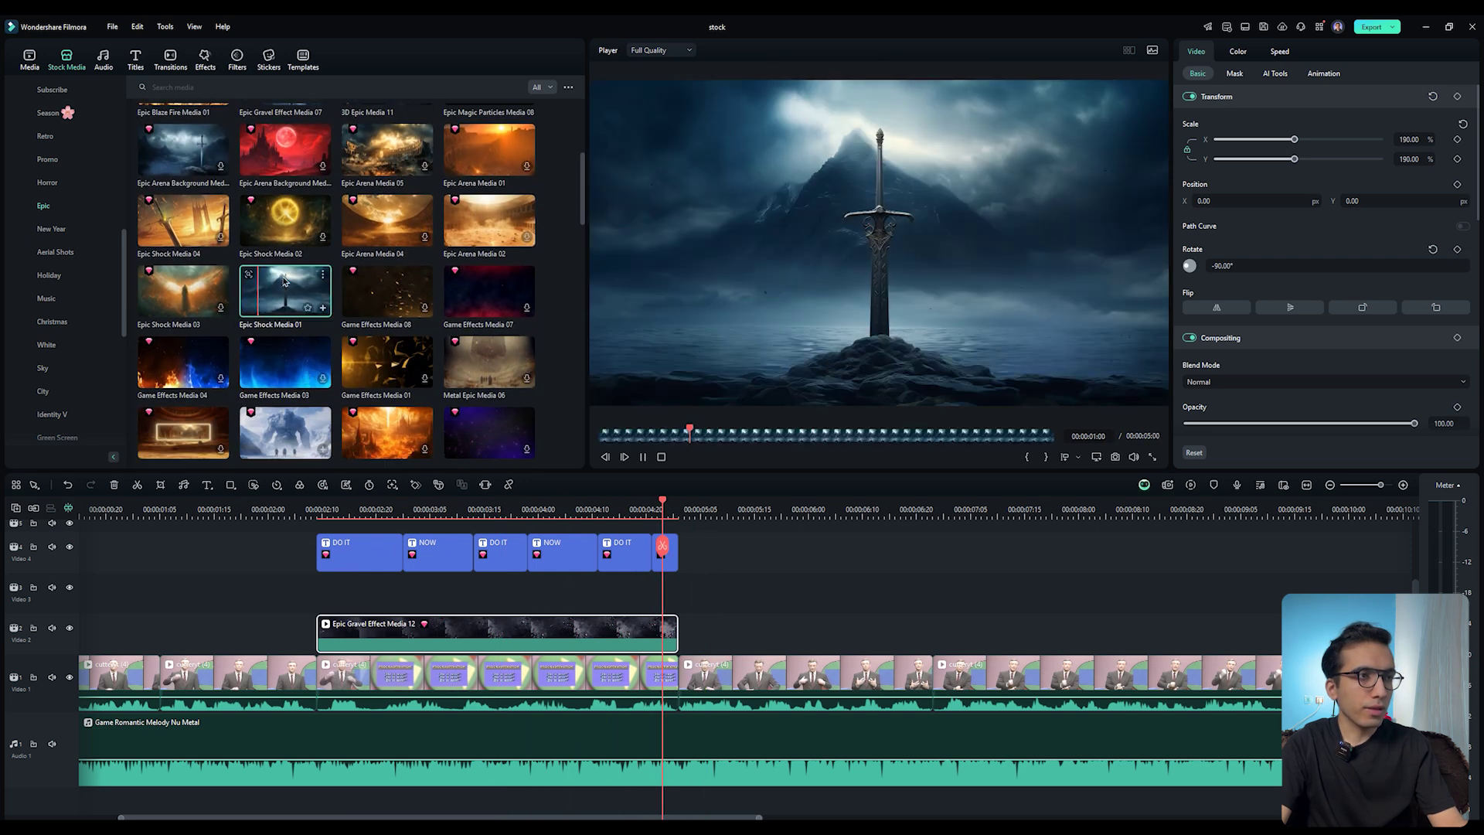
left_click_drag(286, 279, 681, 599)
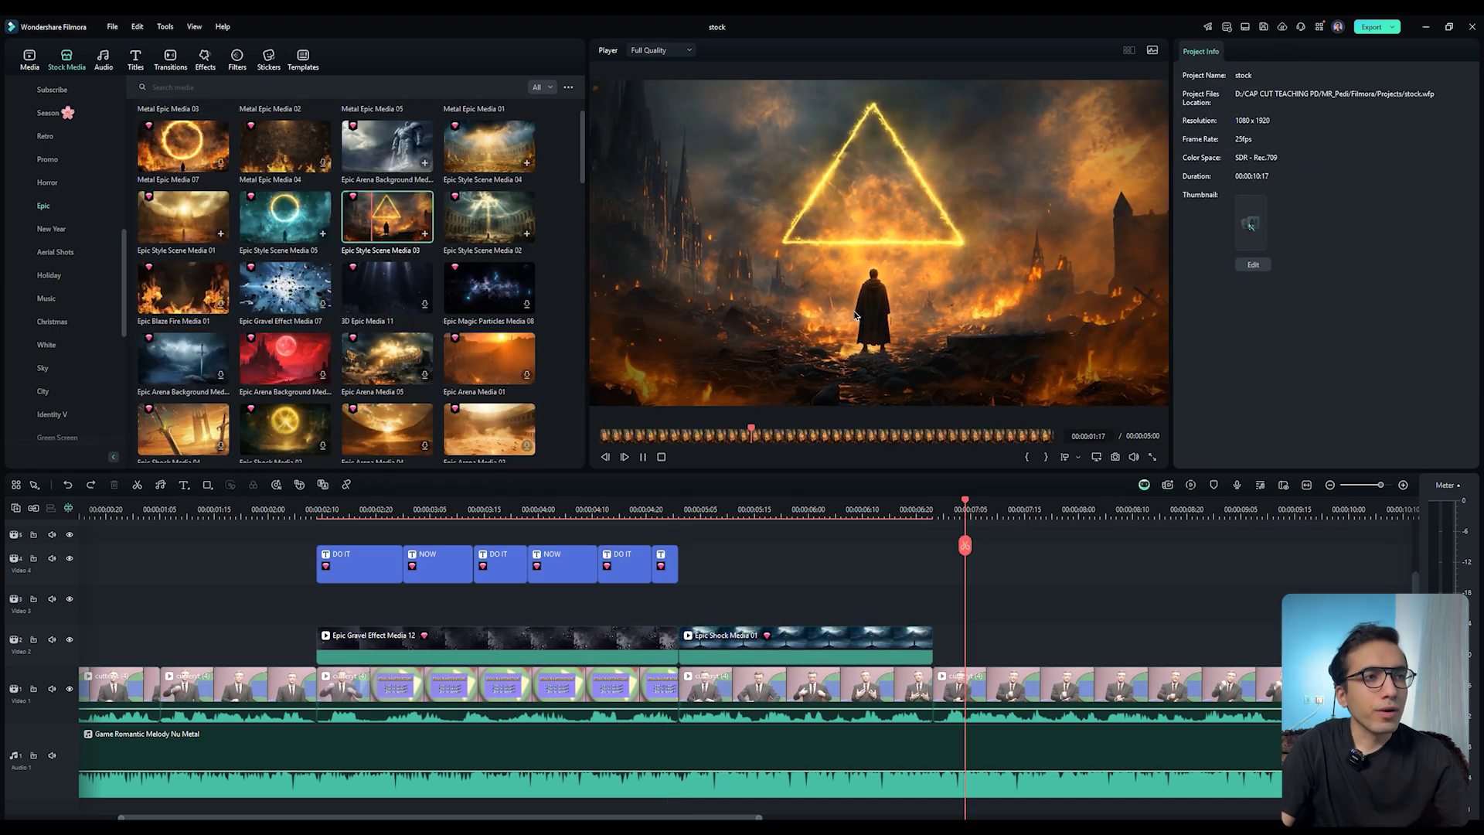
- Add Epic Style Scene Media 03 after it, keeping the 1080x1920 project settings, and play back
left_click_drag(383, 224, 996, 647)
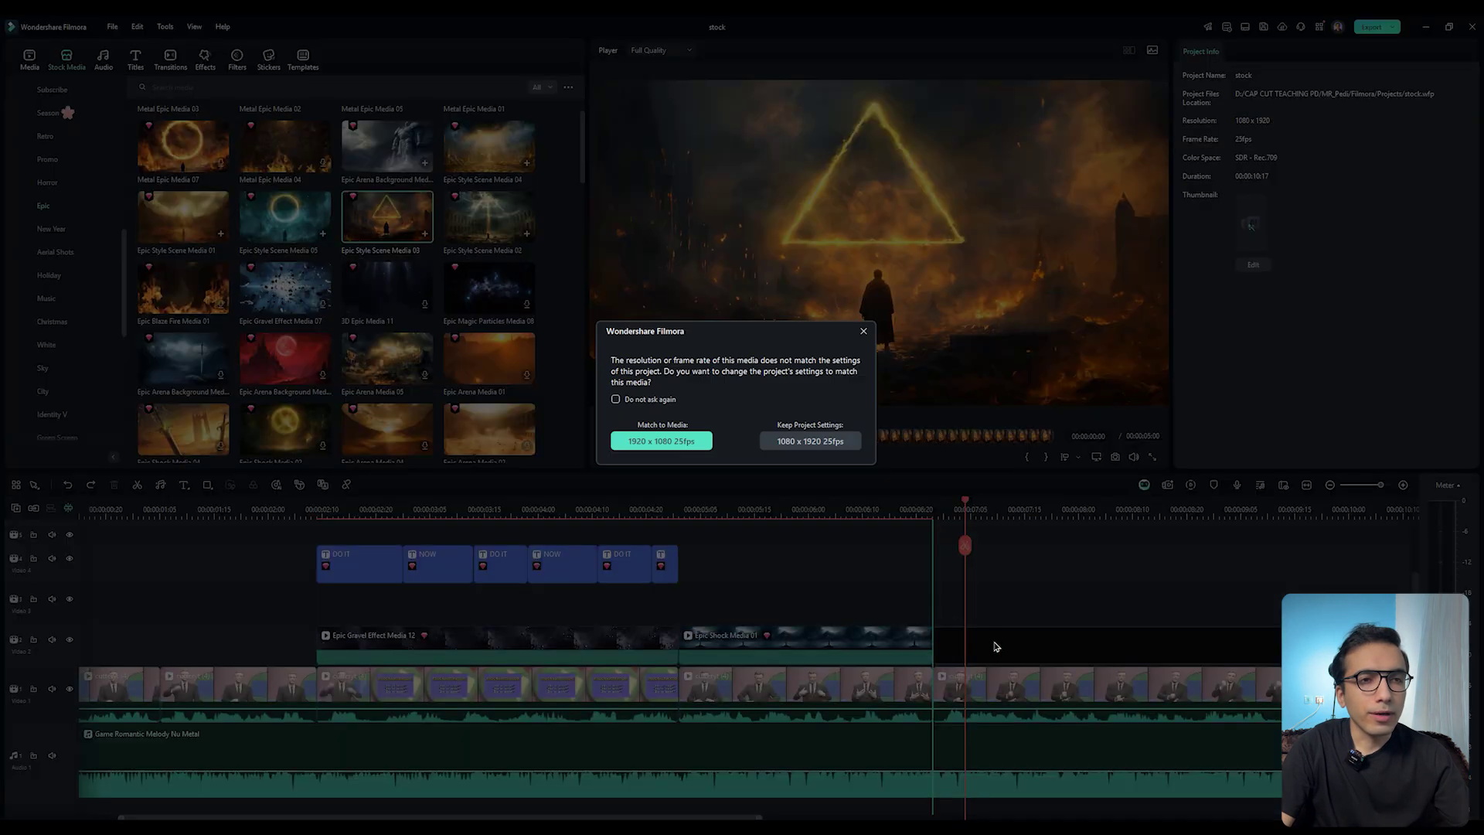
left_click(810, 440)
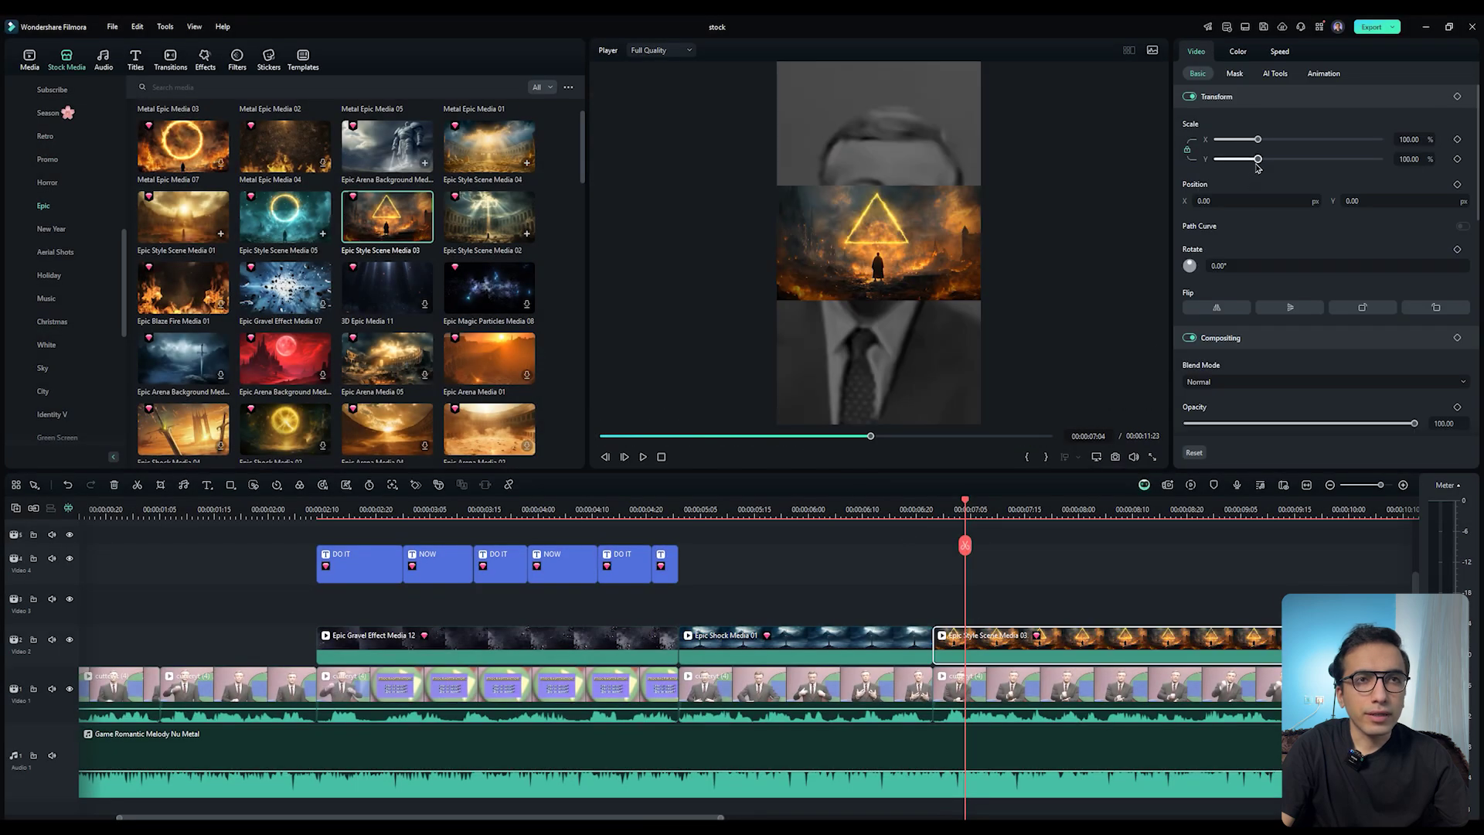
left_click(851, 580)
key("space")
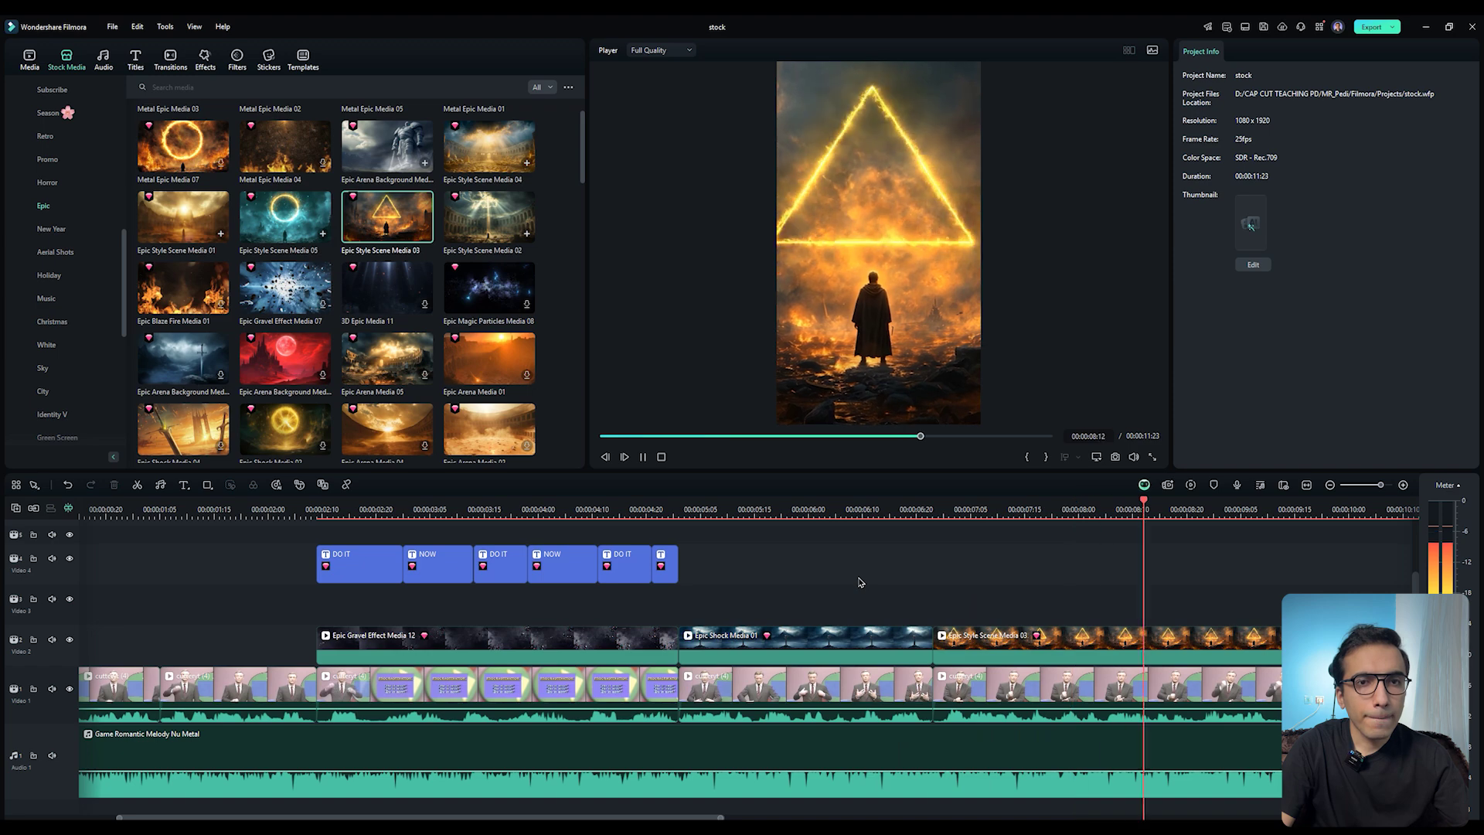
left_click(603, 646)
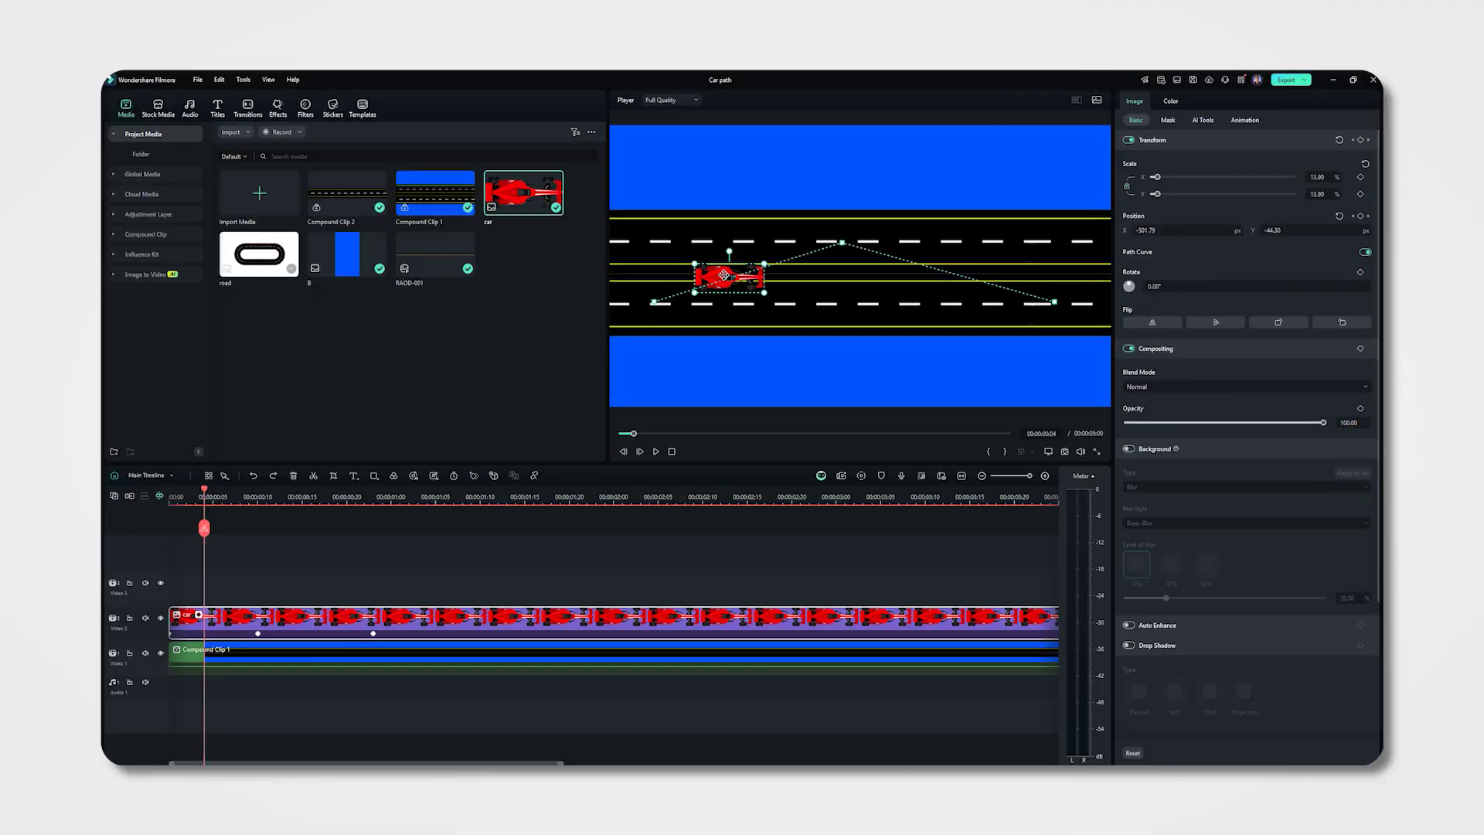
- Move the car between the road lanes and curve its path point into a smoother arc
left_click_drag(723, 274, 775, 301)
left_click_drag(204, 528, 312, 527)
left_click_drag(938, 265, 955, 244)
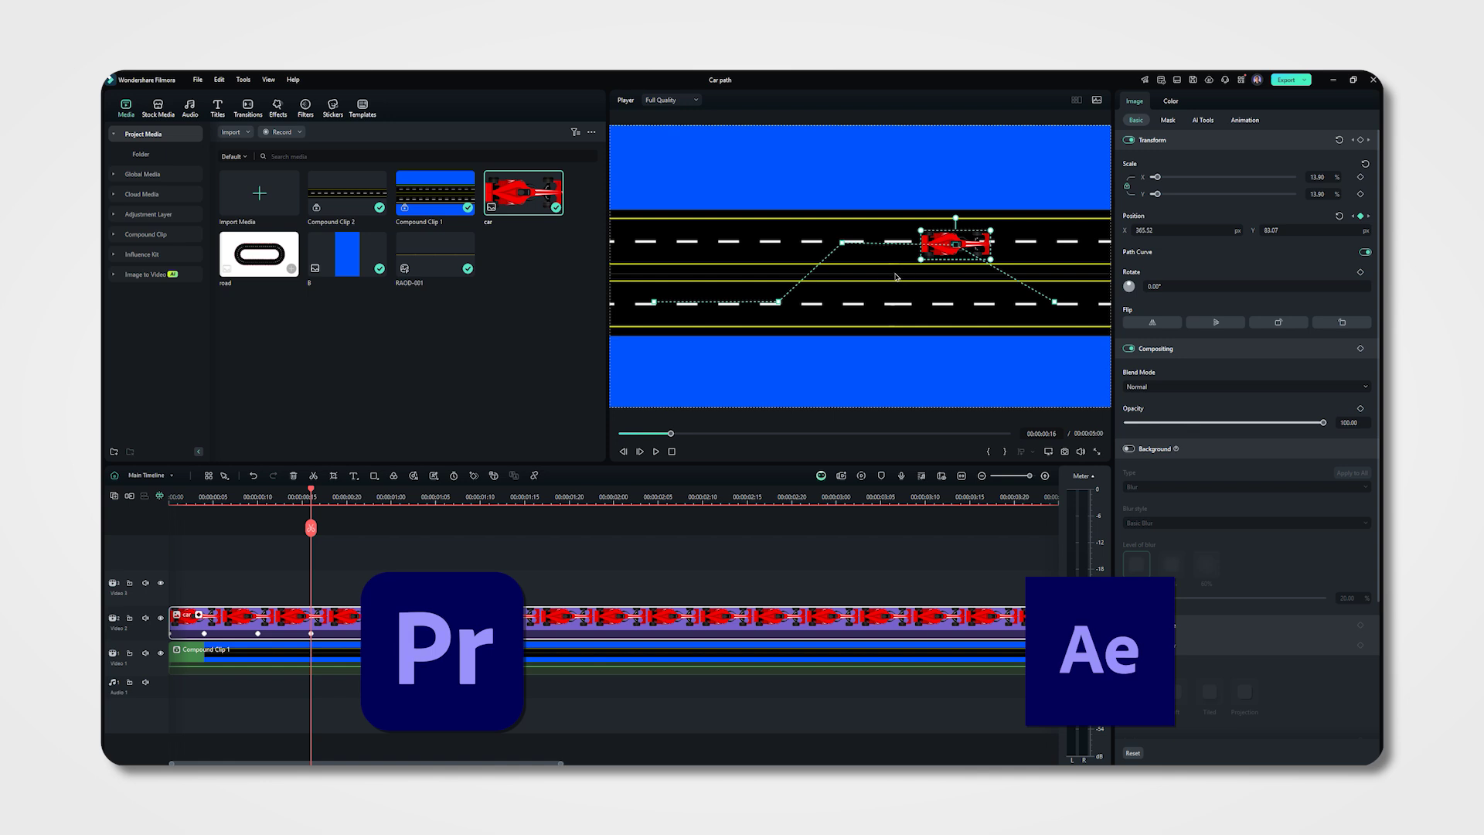
right_click(956, 245)
left_click(1113, 289)
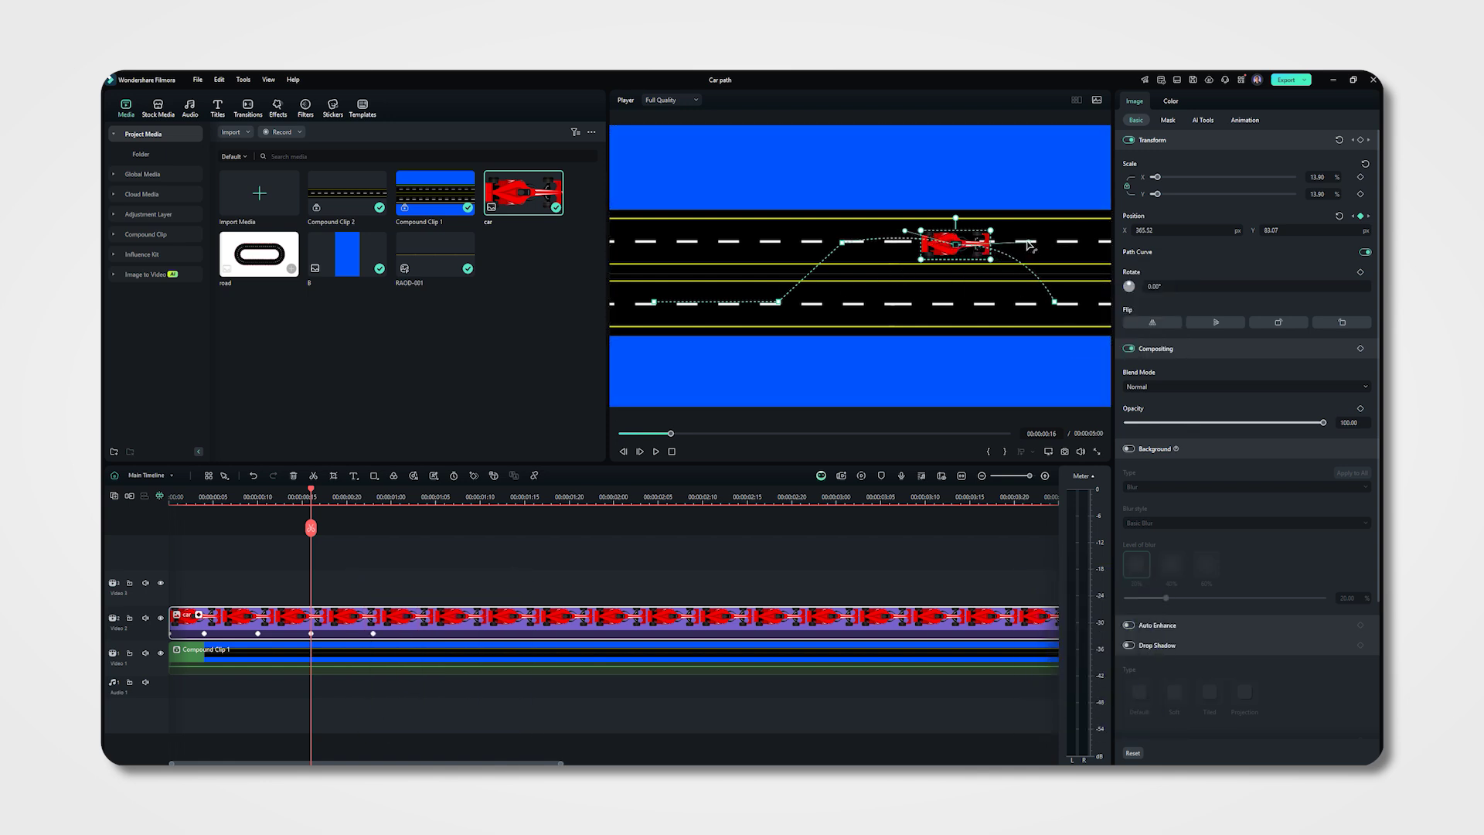
left_click_drag(1031, 246, 1003, 287)
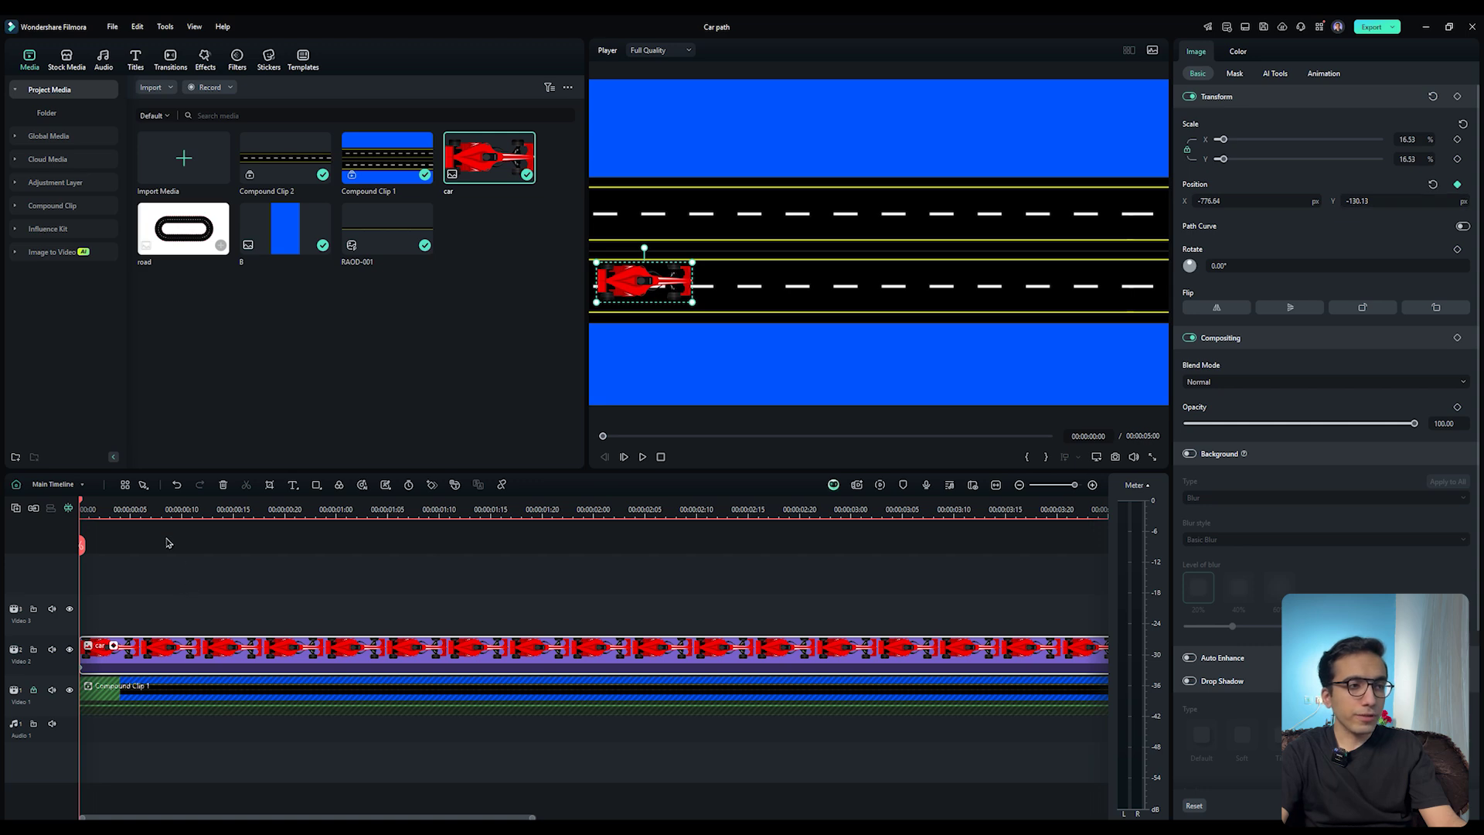
- Set a starting position keyframe, then at one second slide the car to the road's right end
left_click(140, 510)
left_click_drag(142, 510, 346, 511)
left_click(636, 288)
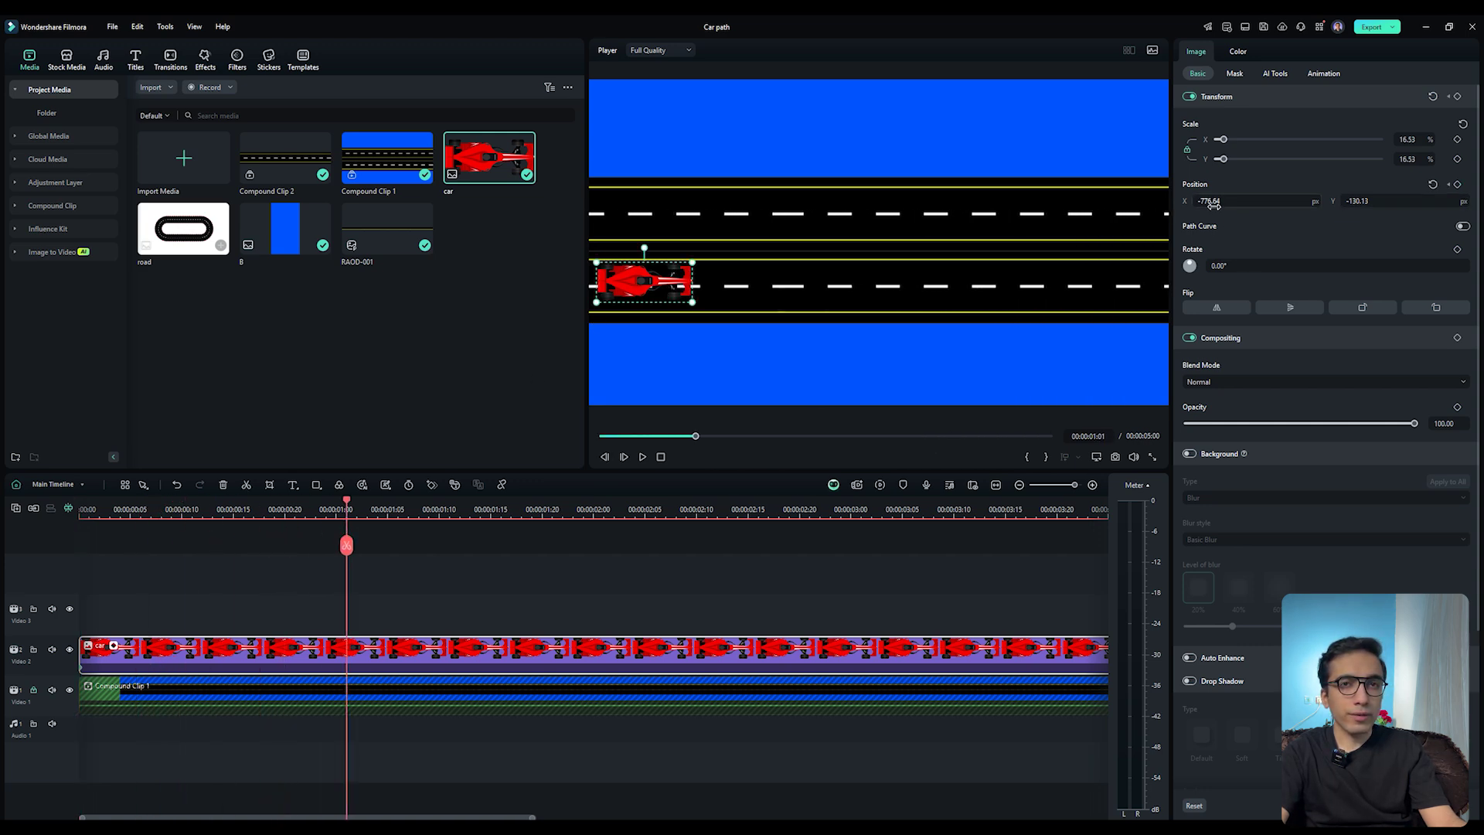
left_click_drag(1206, 202, 1345, 201)
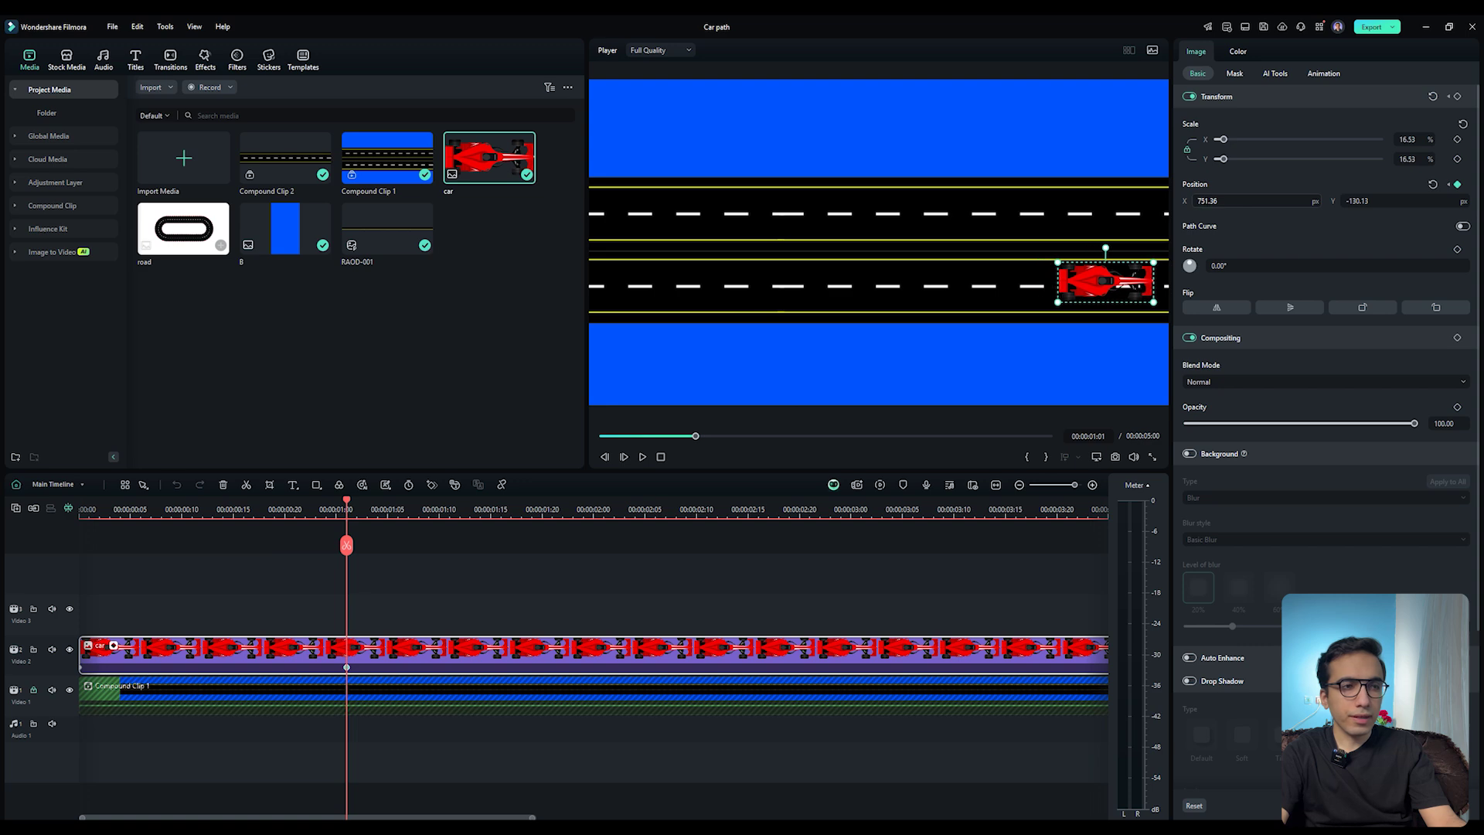
- Raise the car into the upper lane at frame 5, then move it further right at frame 11
left_click_drag(91, 529, 134, 531)
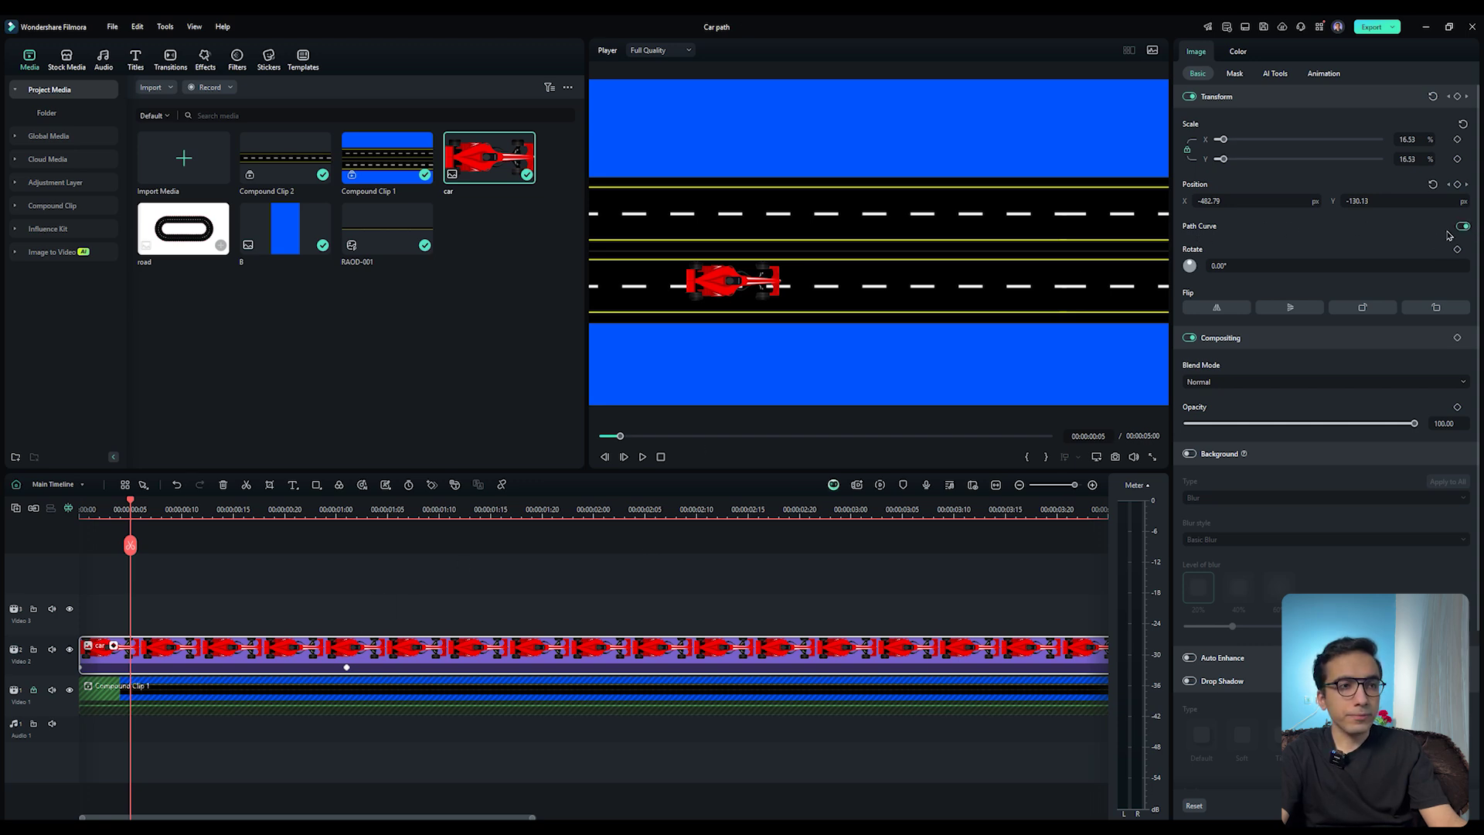
left_click(724, 286)
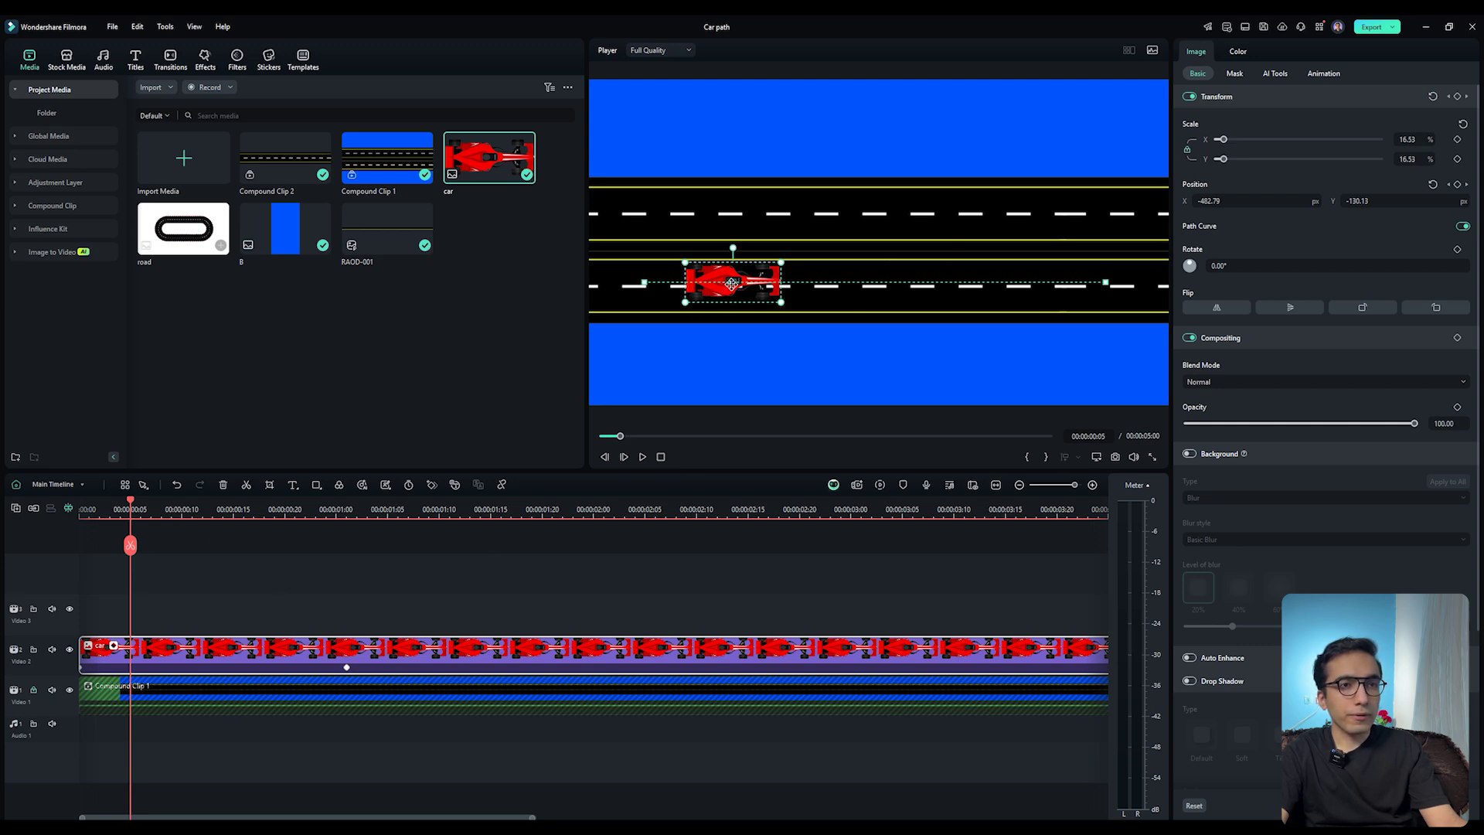
left_click_drag(732, 283, 746, 206)
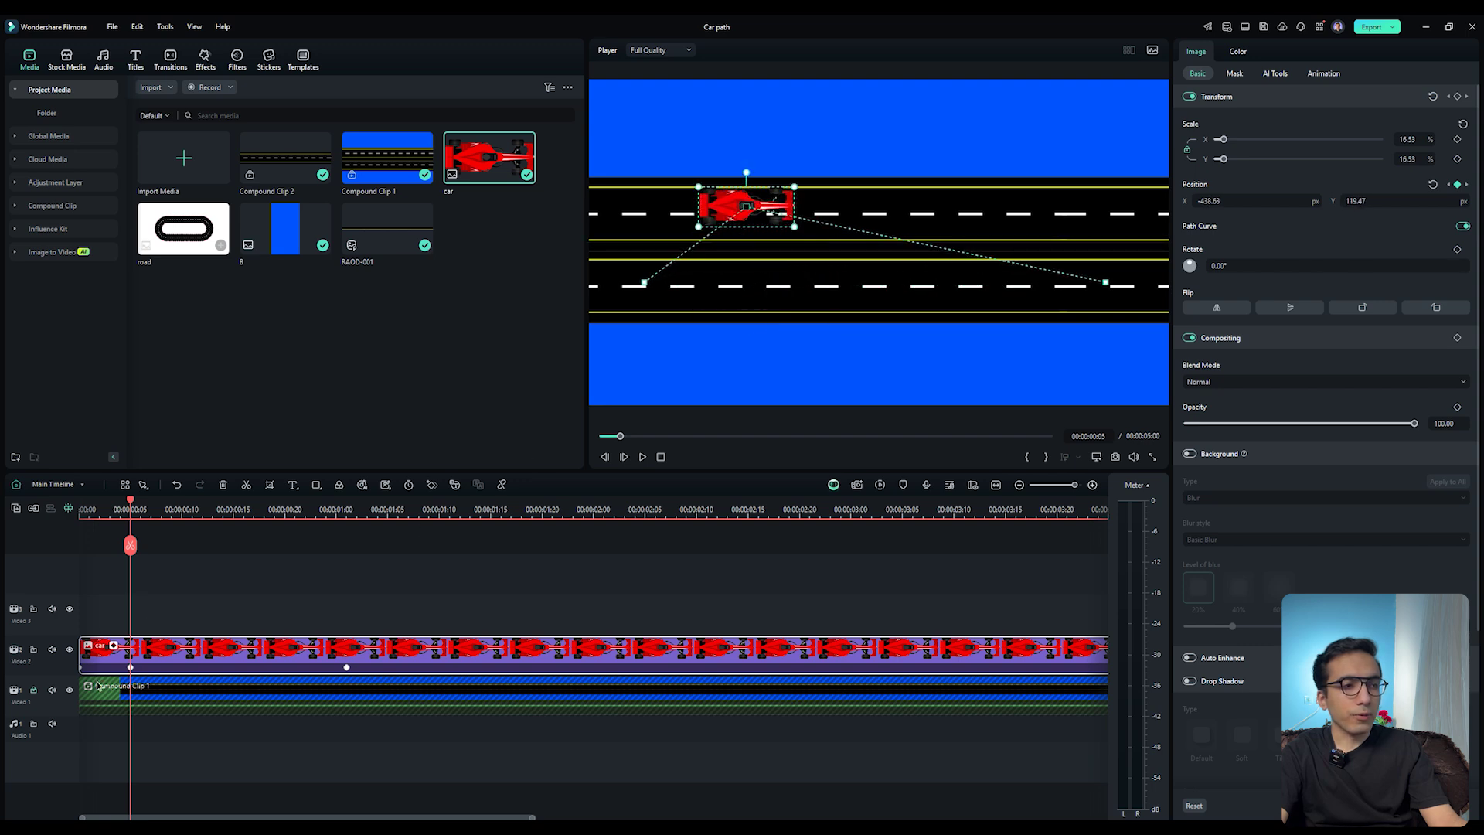
left_click_drag(132, 513, 212, 534)
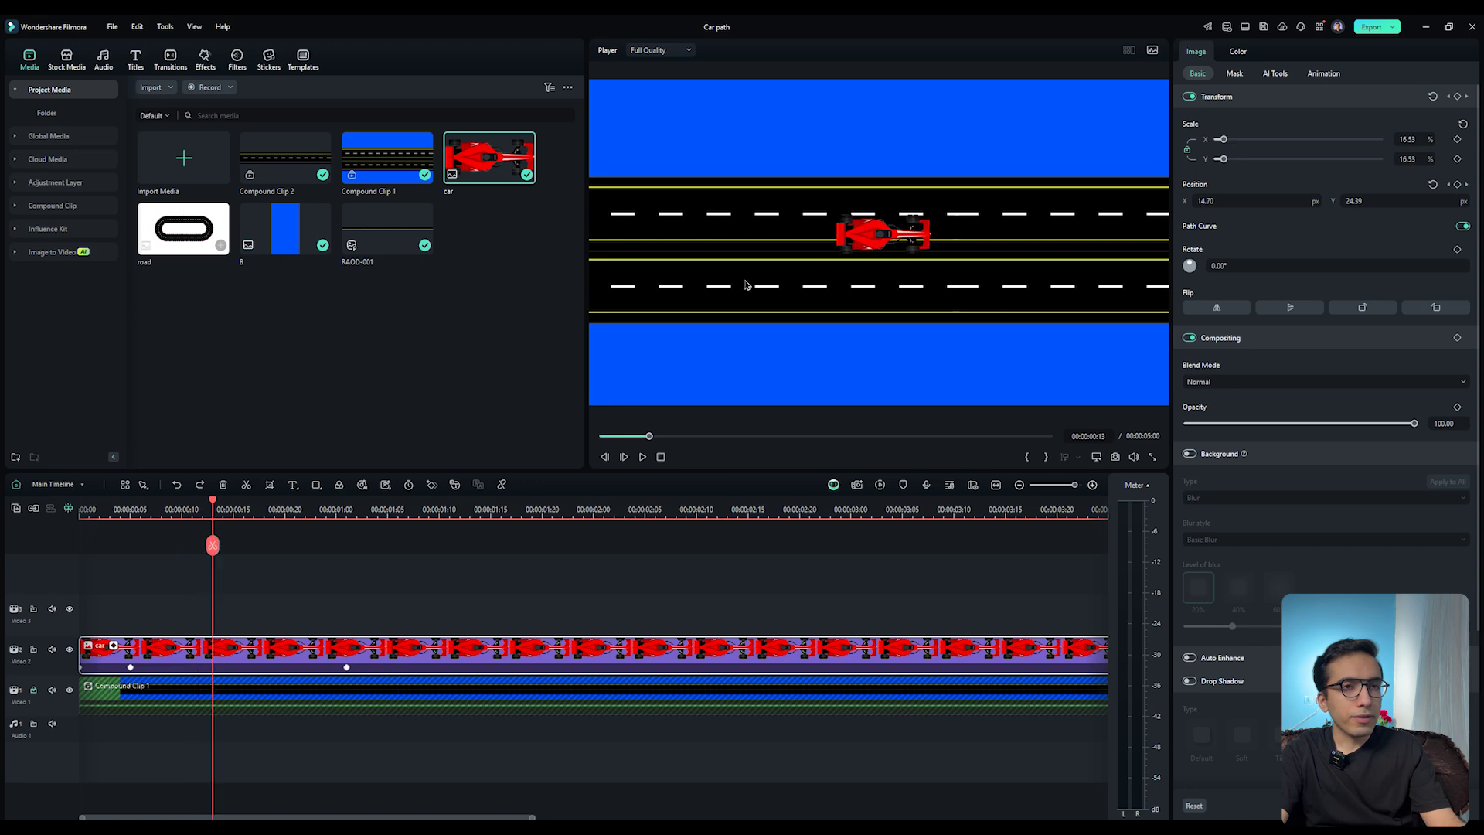
left_click_drag(868, 229, 987, 207)
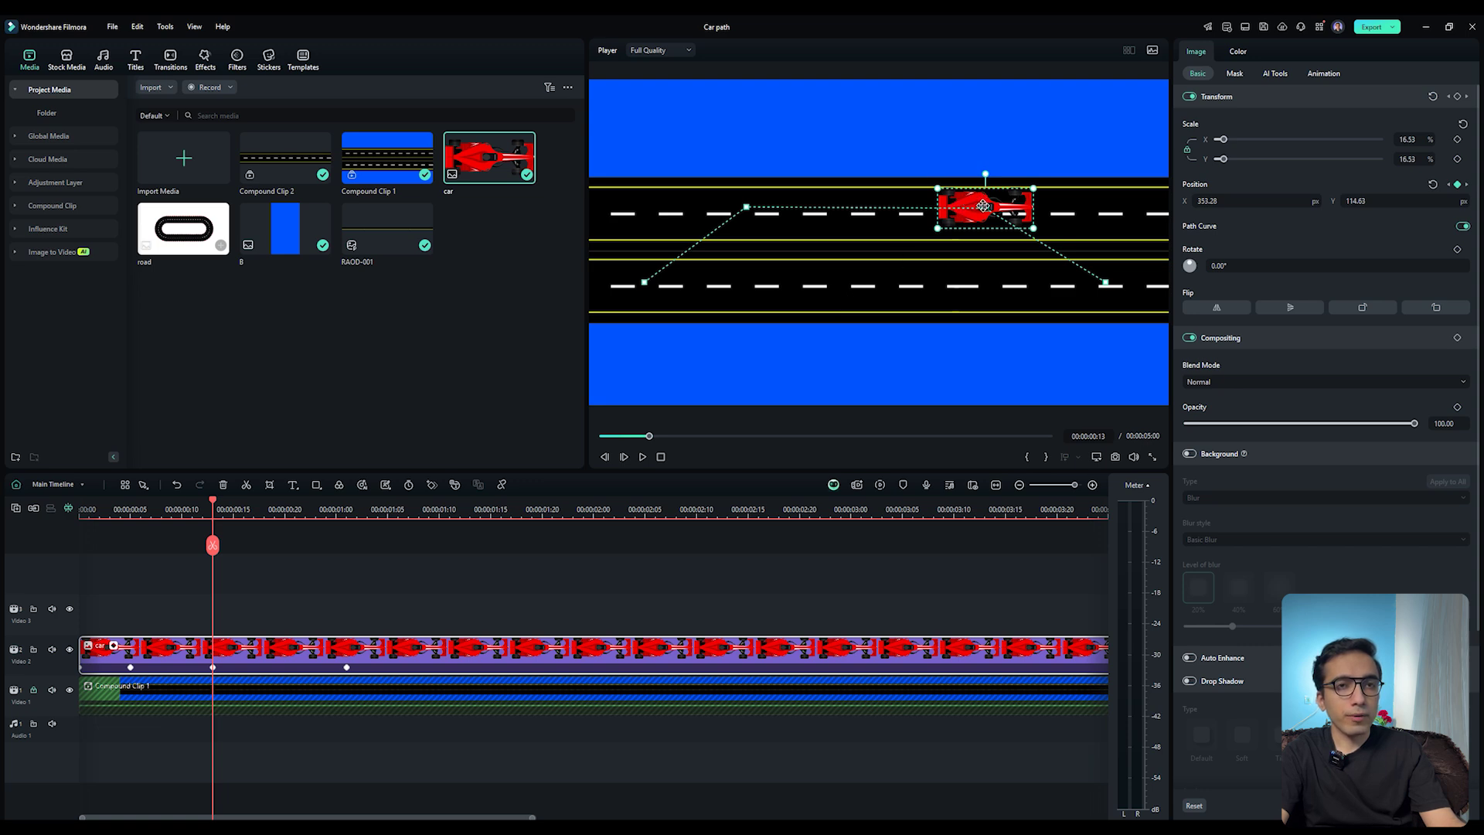
- Set the car's current and left upper path keyframes to the Curve keyframe type
right_click(983, 206)
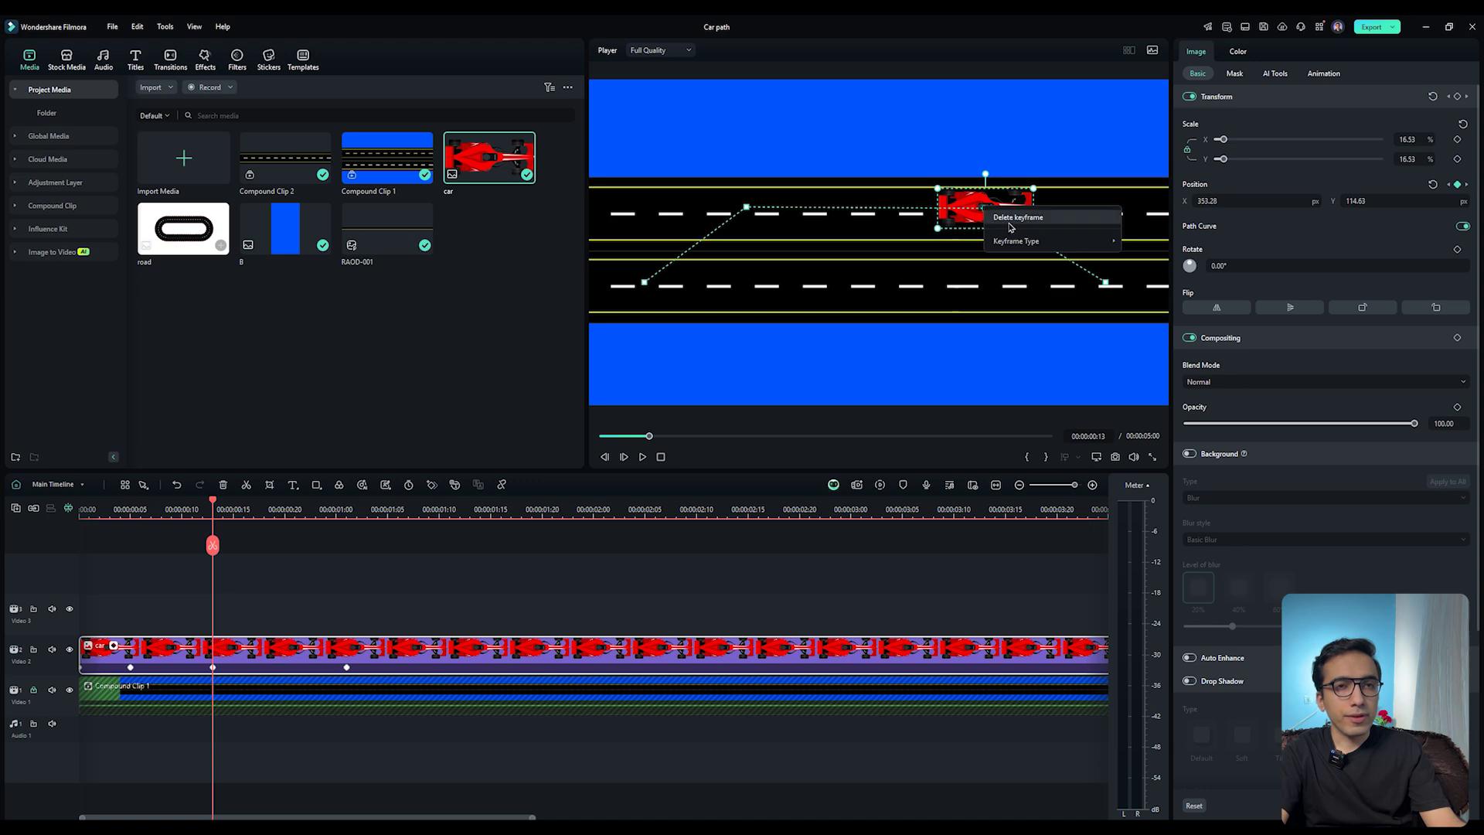
mouse_move(1067, 242)
left_click(1168, 255)
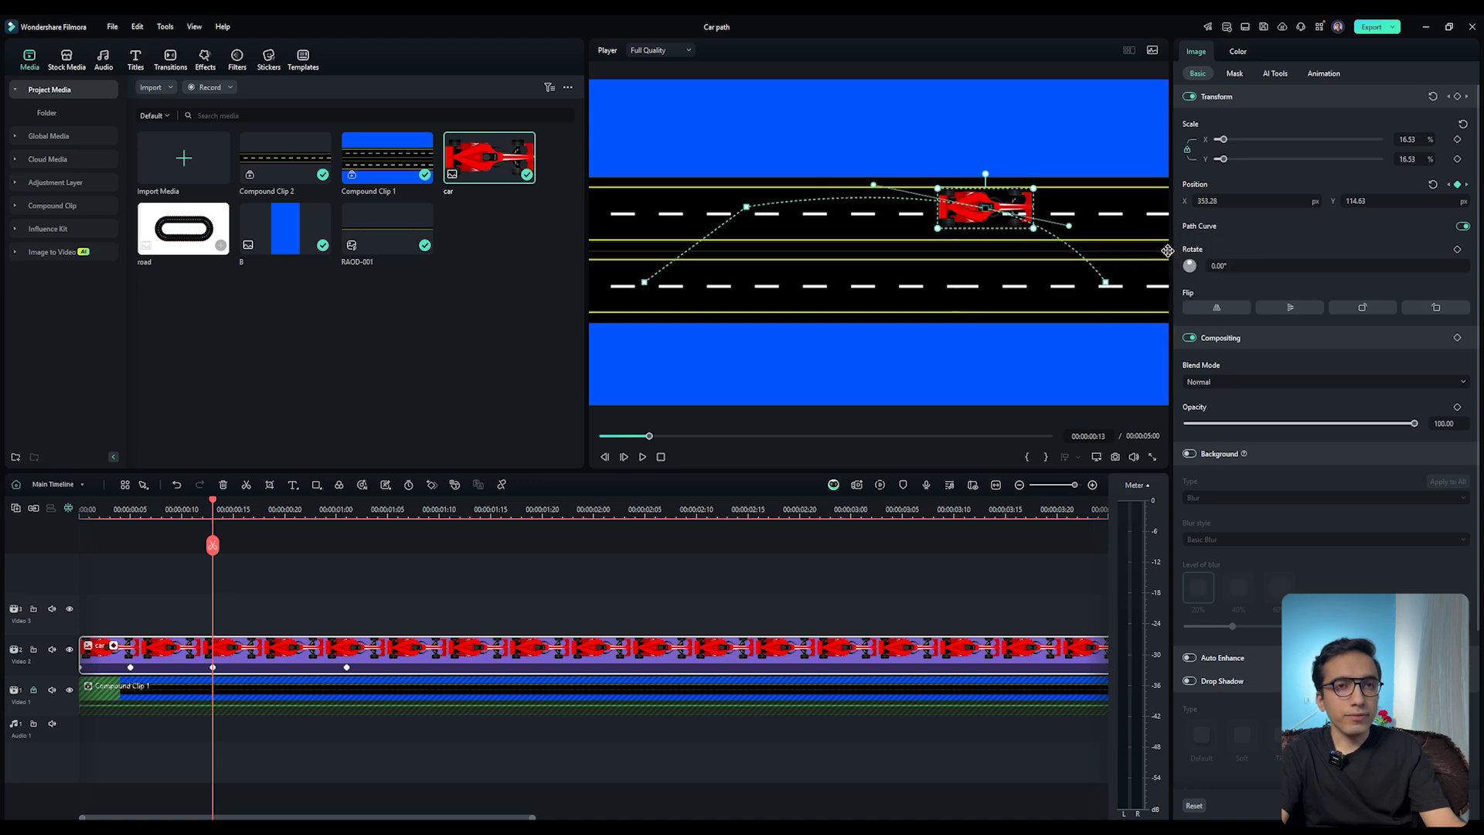
left_click(747, 208)
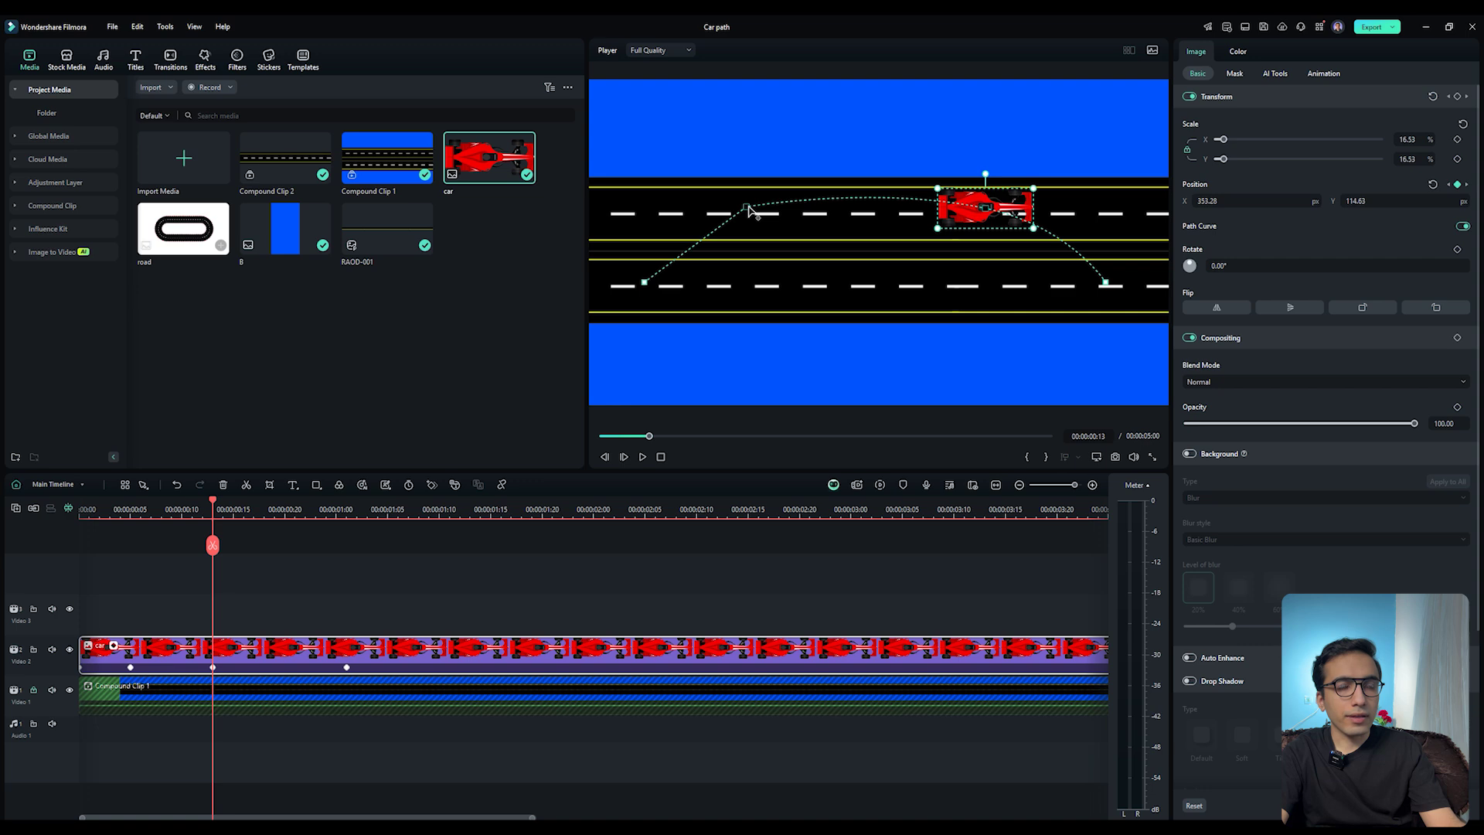
right_click(749, 211)
mouse_move(854, 243)
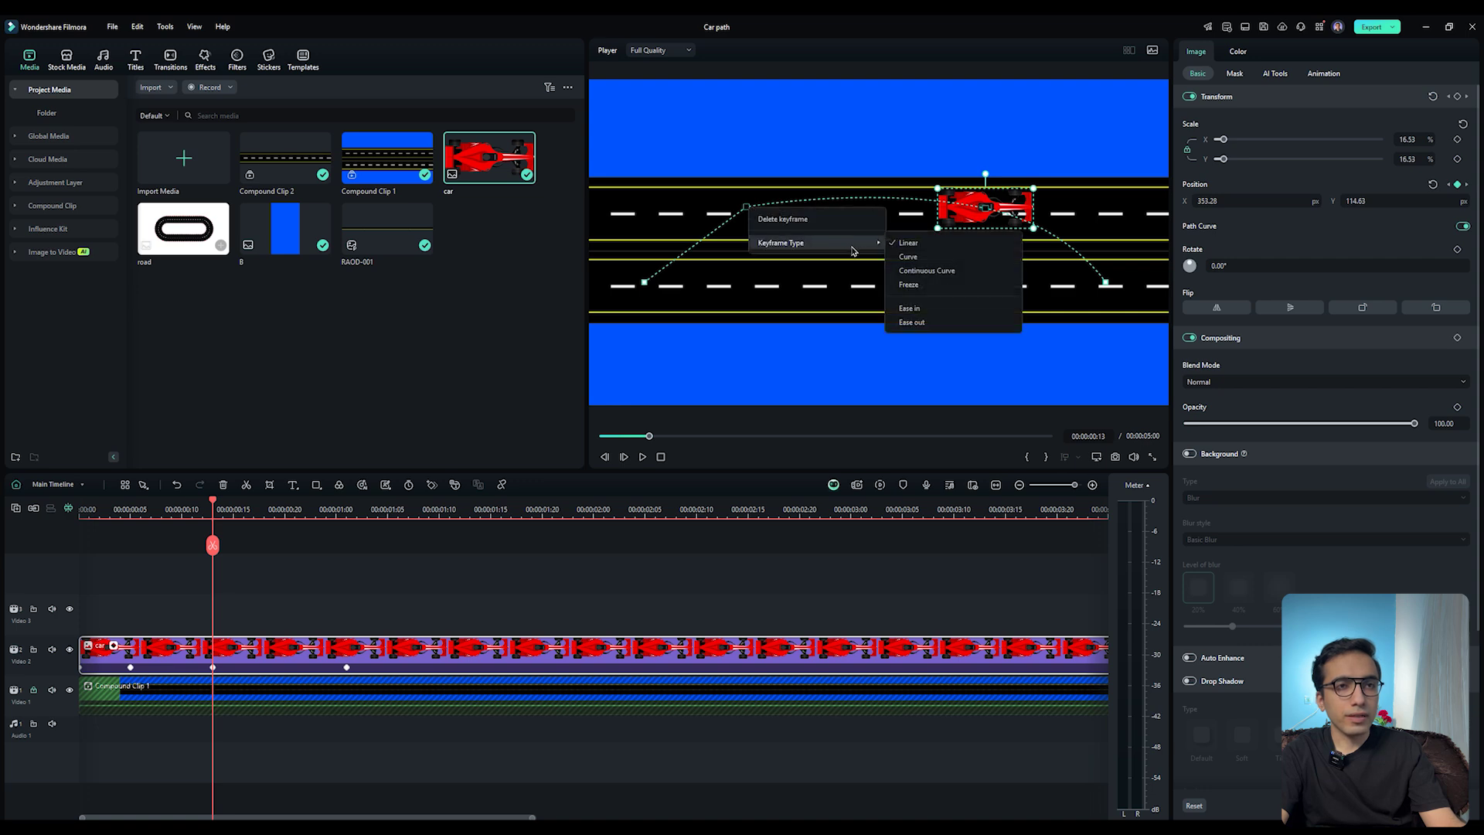
left_click(911, 257)
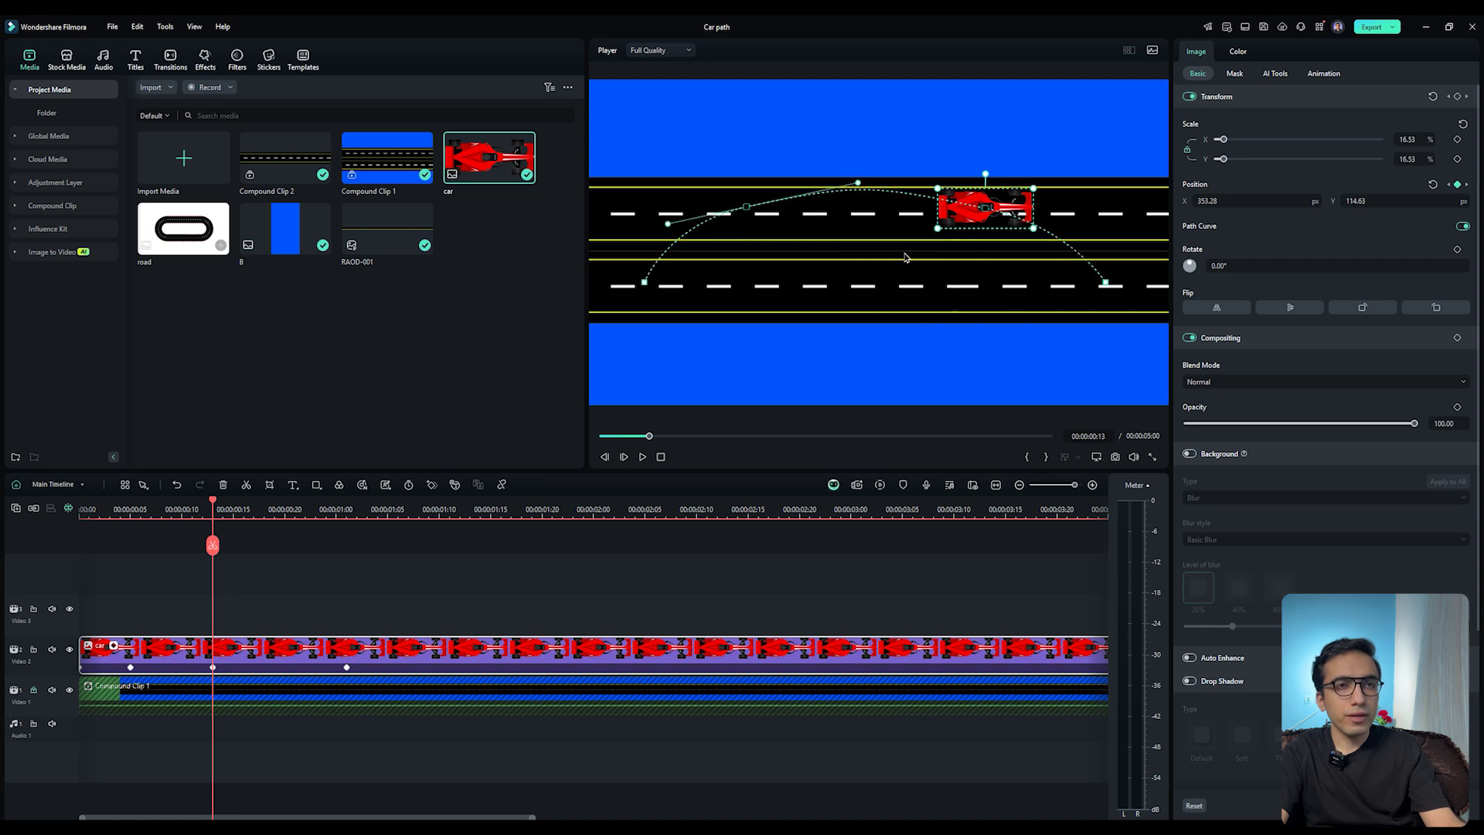
left_click(862, 190)
left_click(730, 219)
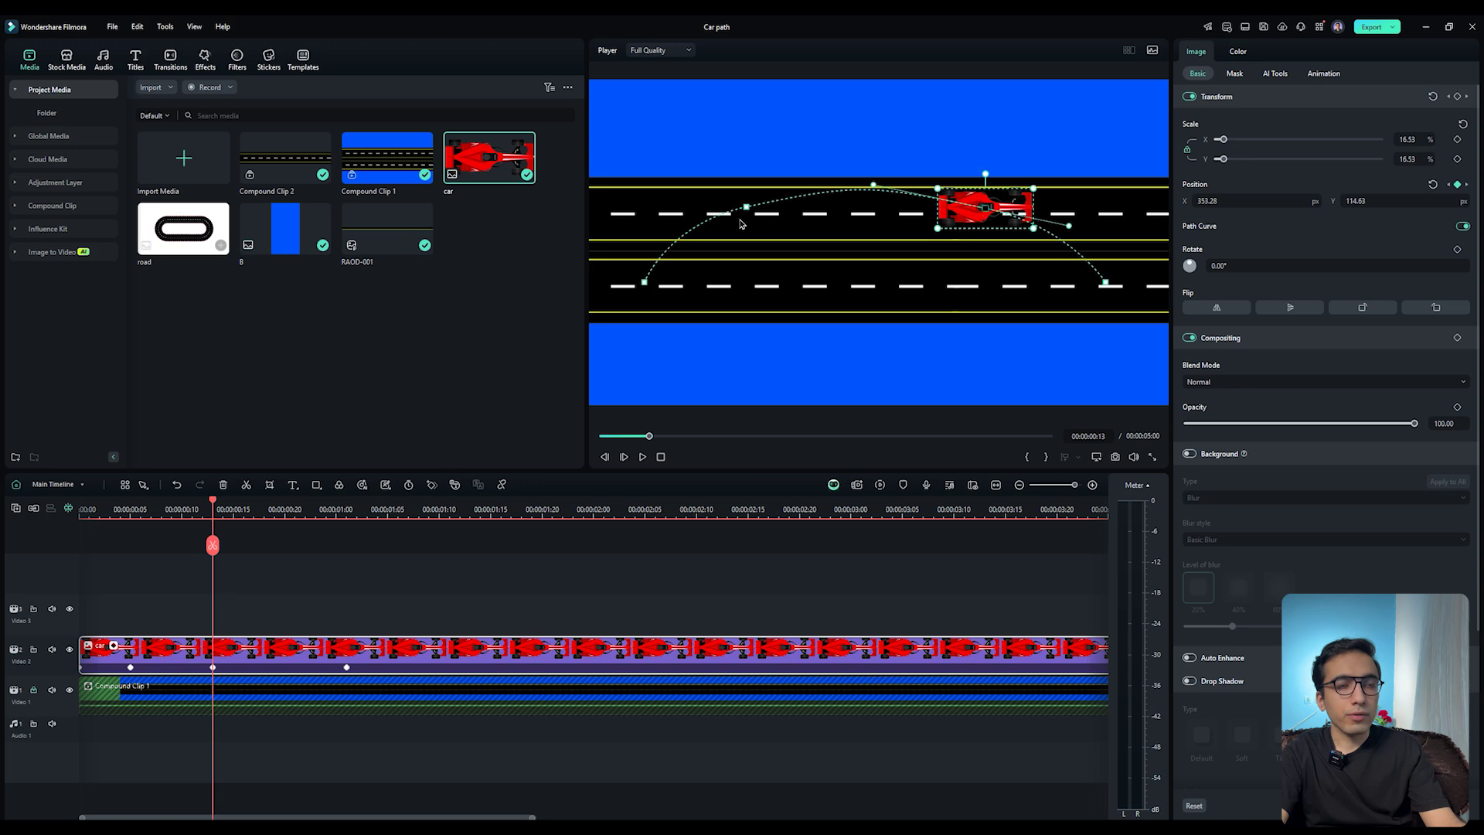
- Flatten the path's arc and pull its middle dip down and left
left_click_drag(873, 187, 854, 228)
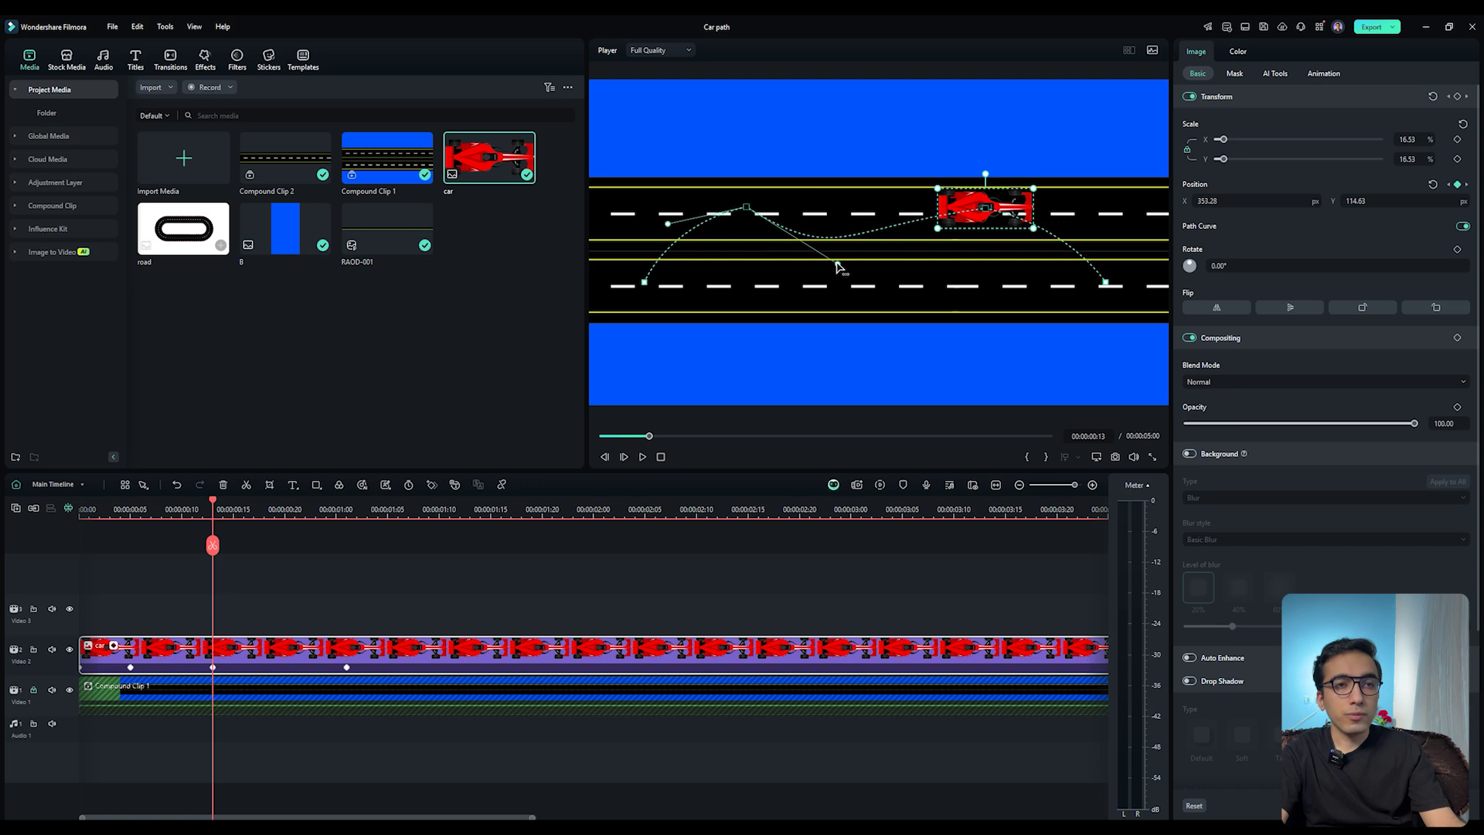
left_click_drag(840, 229, 813, 215)
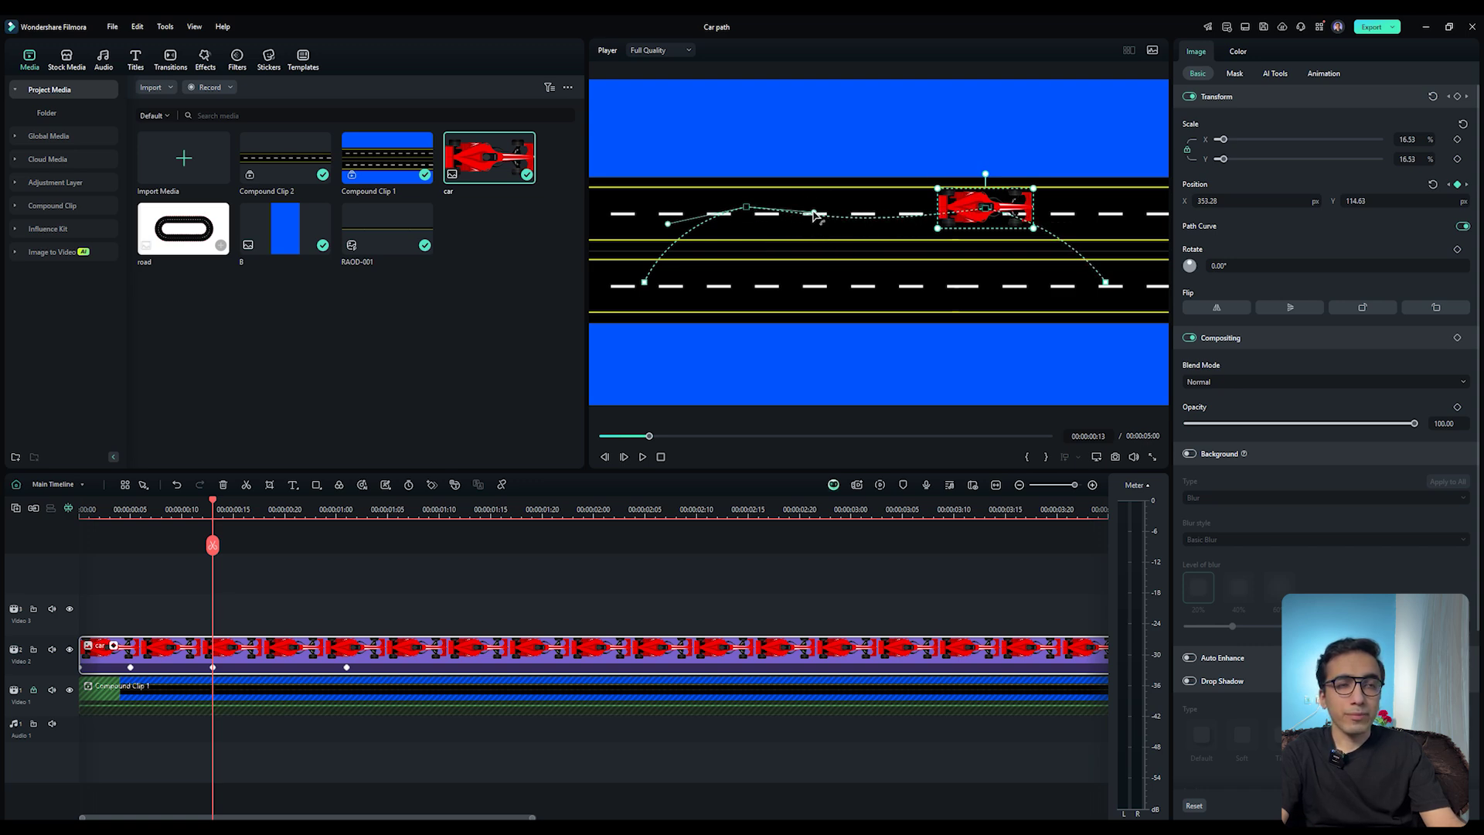
left_click_drag(814, 213, 818, 243)
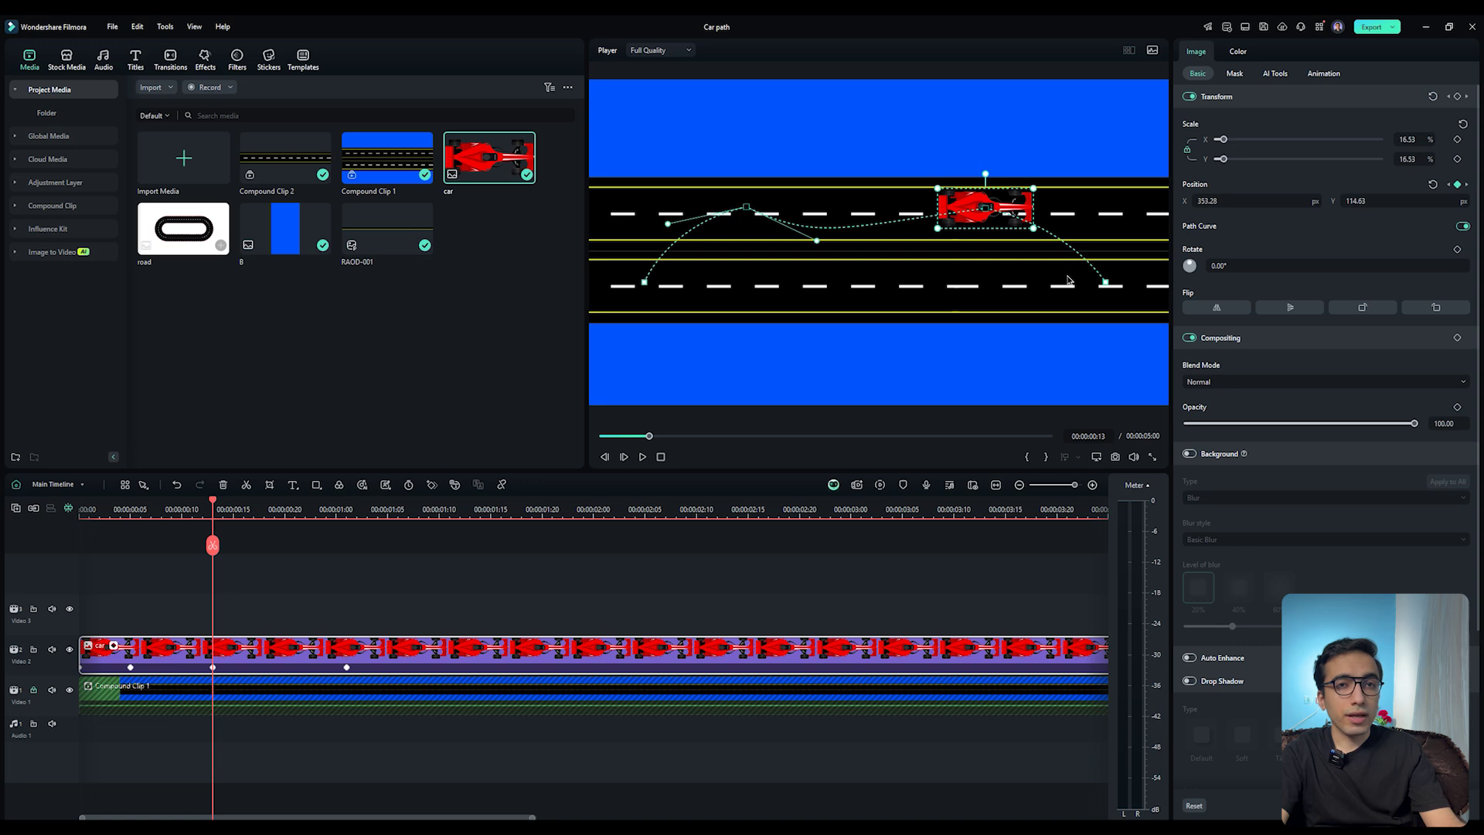
- Push the path's end point right, start point left, and lift the middle keyframe
left_click(1098, 280)
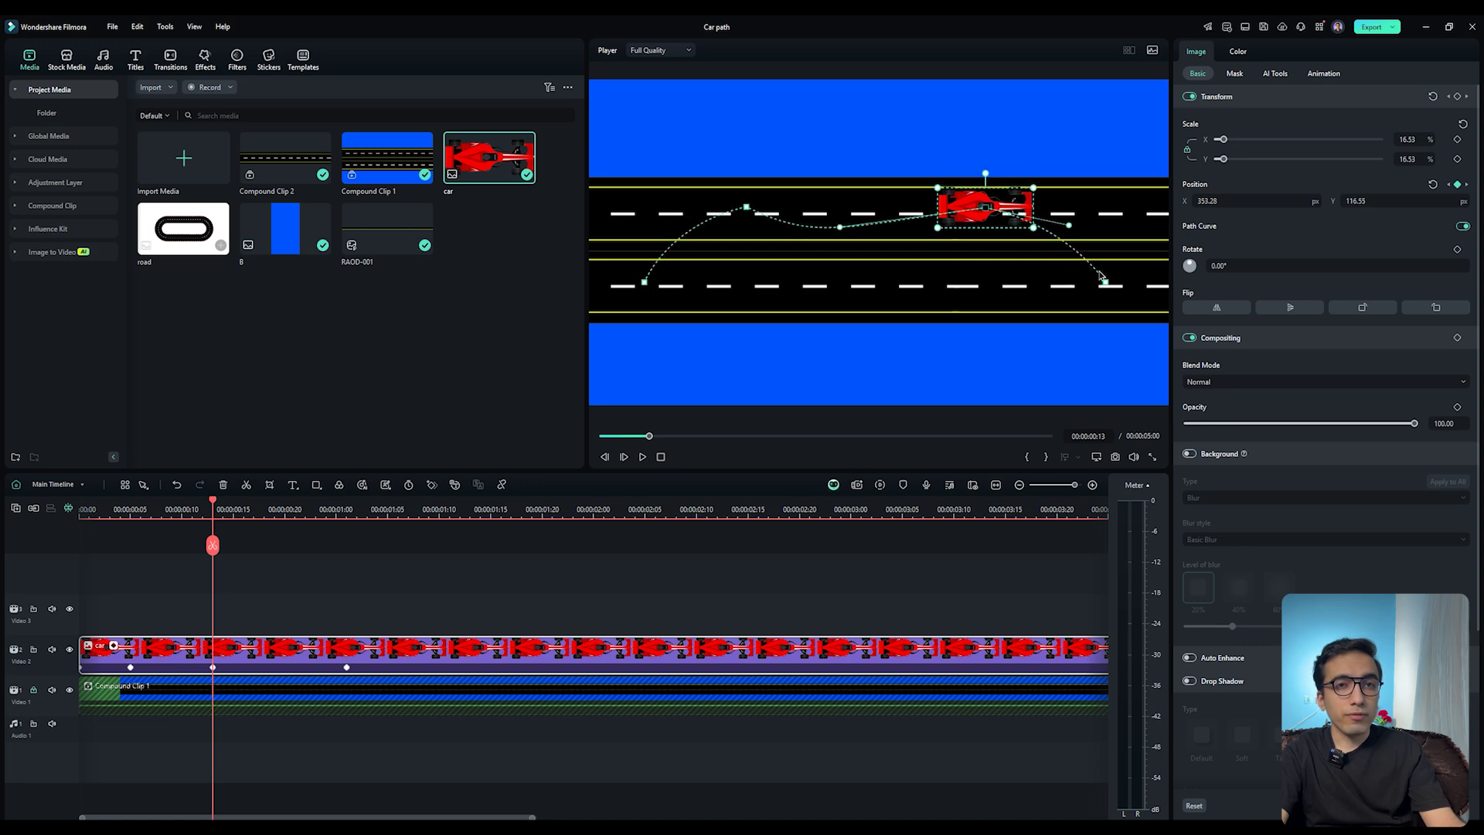
left_click_drag(1107, 285, 1144, 284)
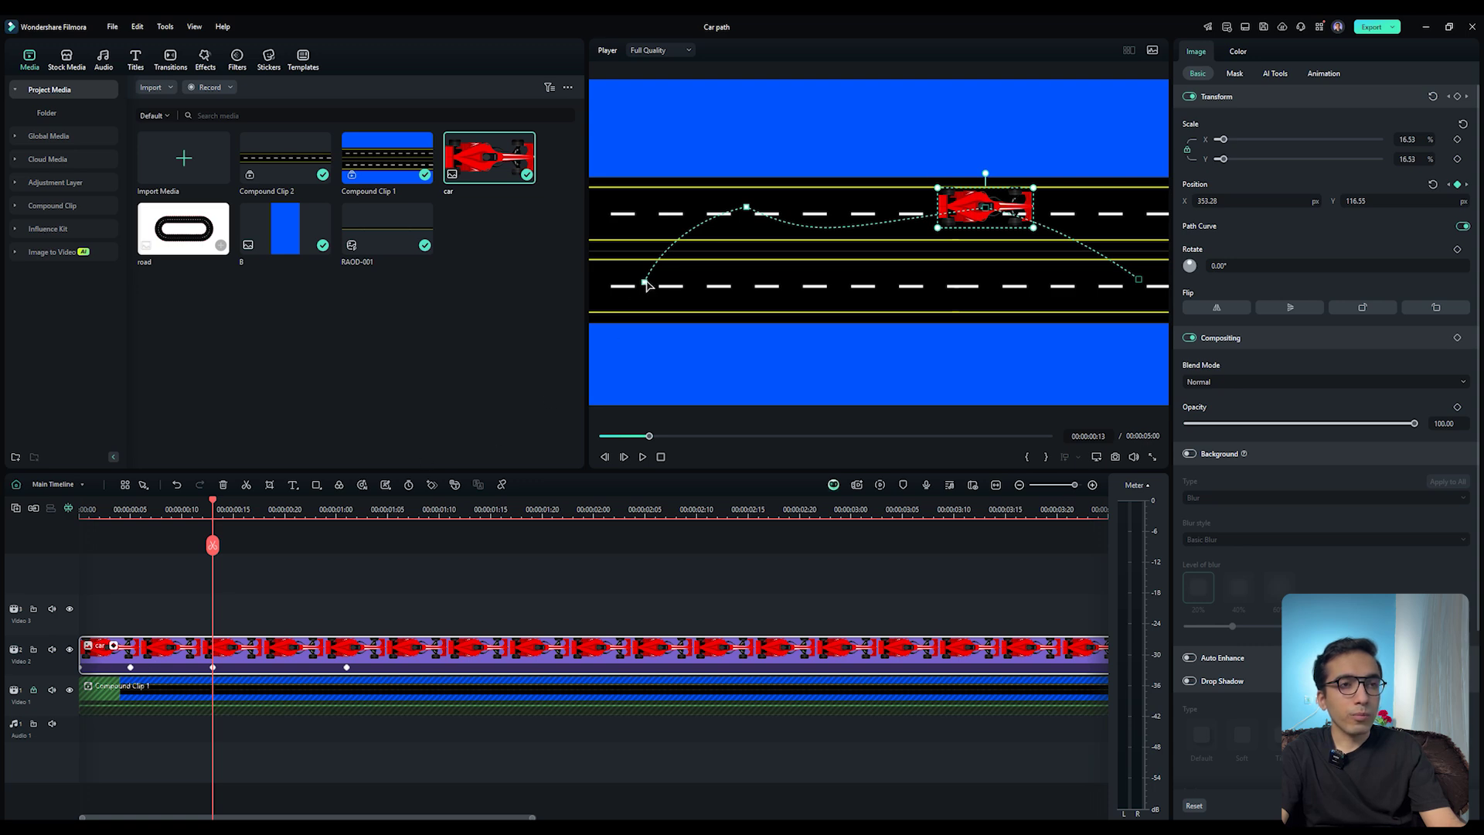
left_click_drag(645, 284, 605, 285)
left_click_drag(747, 208, 769, 178)
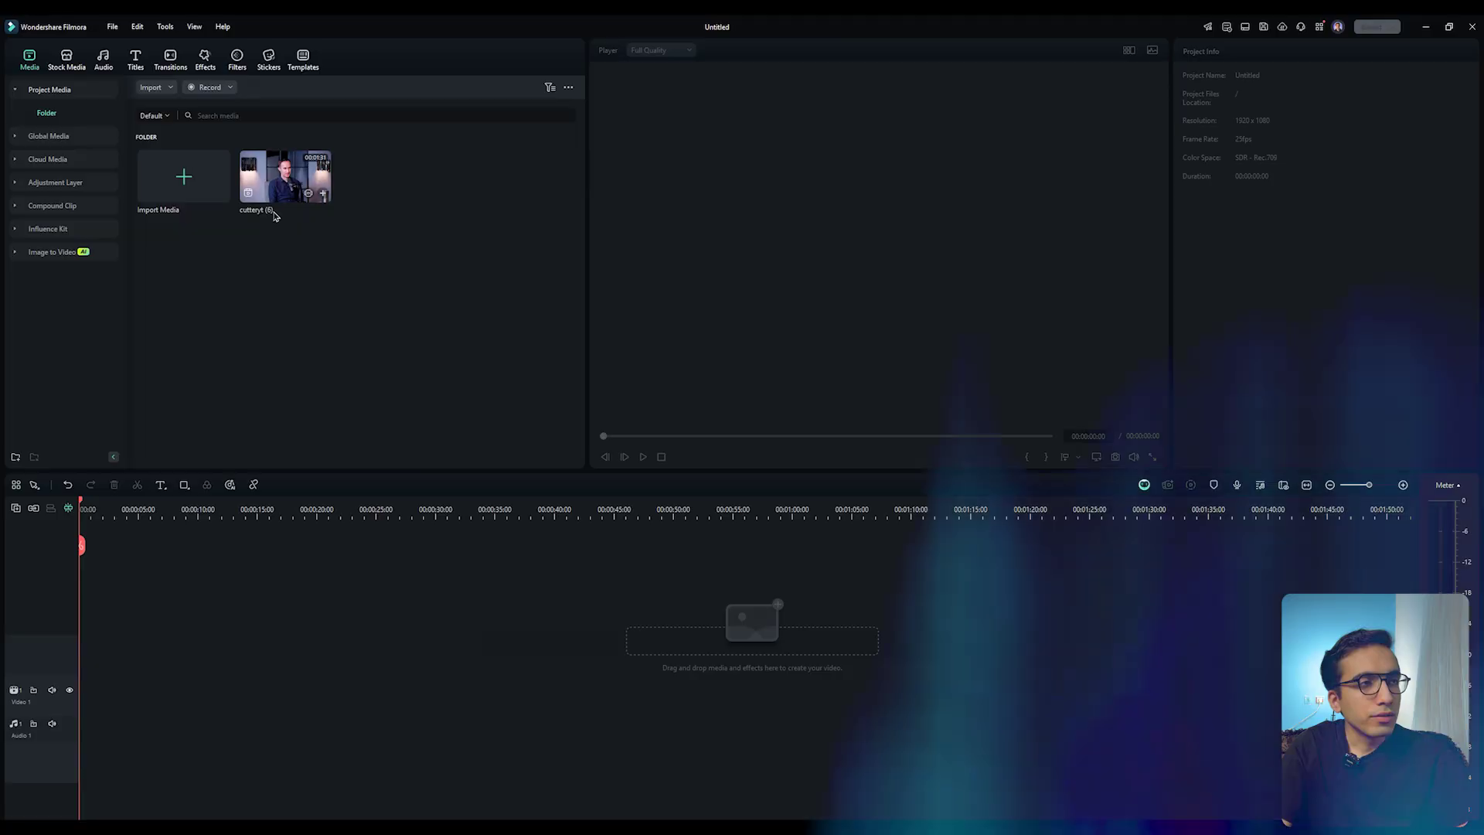
- Run Silence Detection on the interview clip, analyse it, and export the result to the timeline
right_click(275, 189)
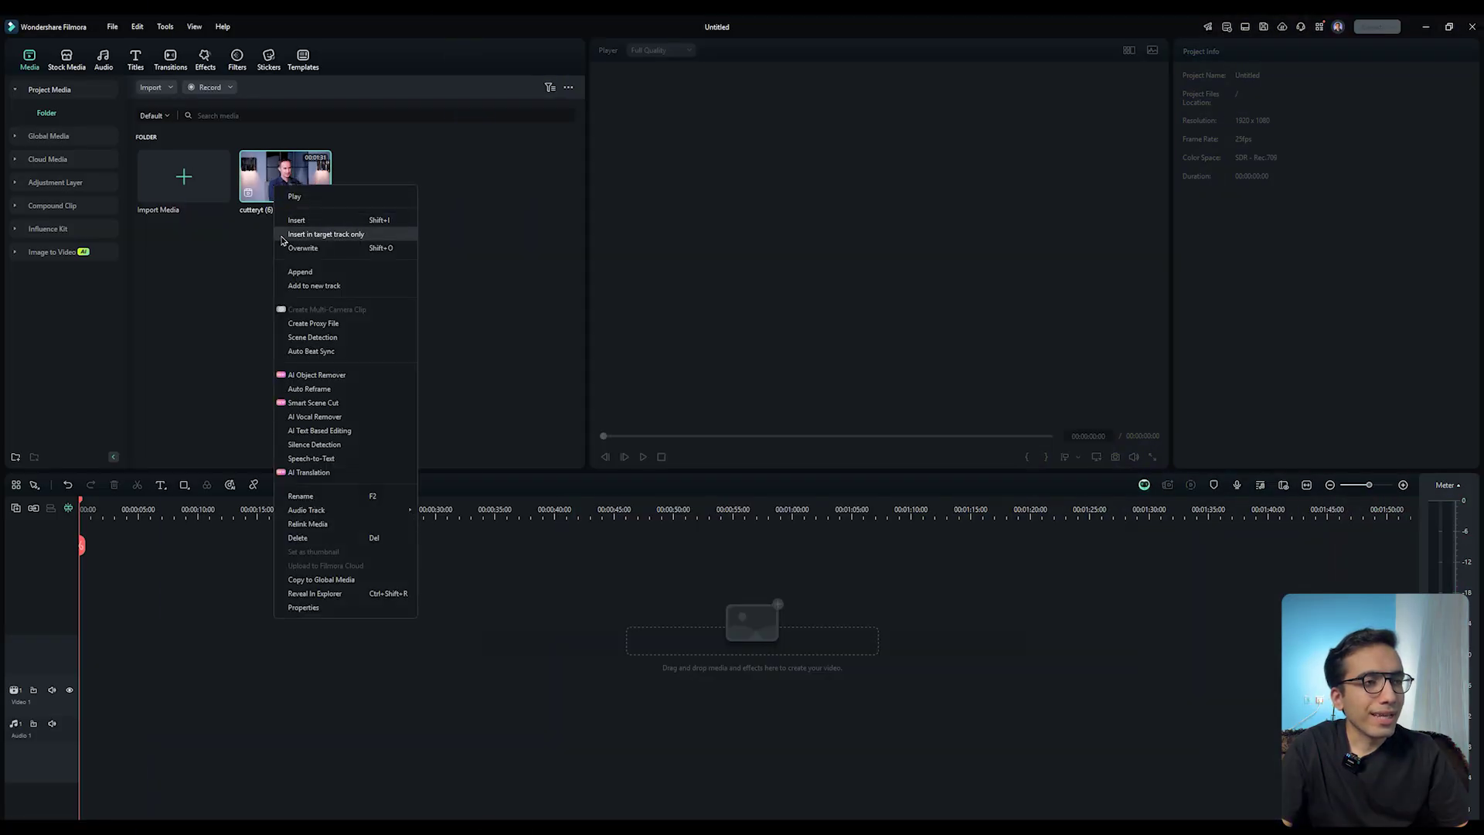
left_click(338, 447)
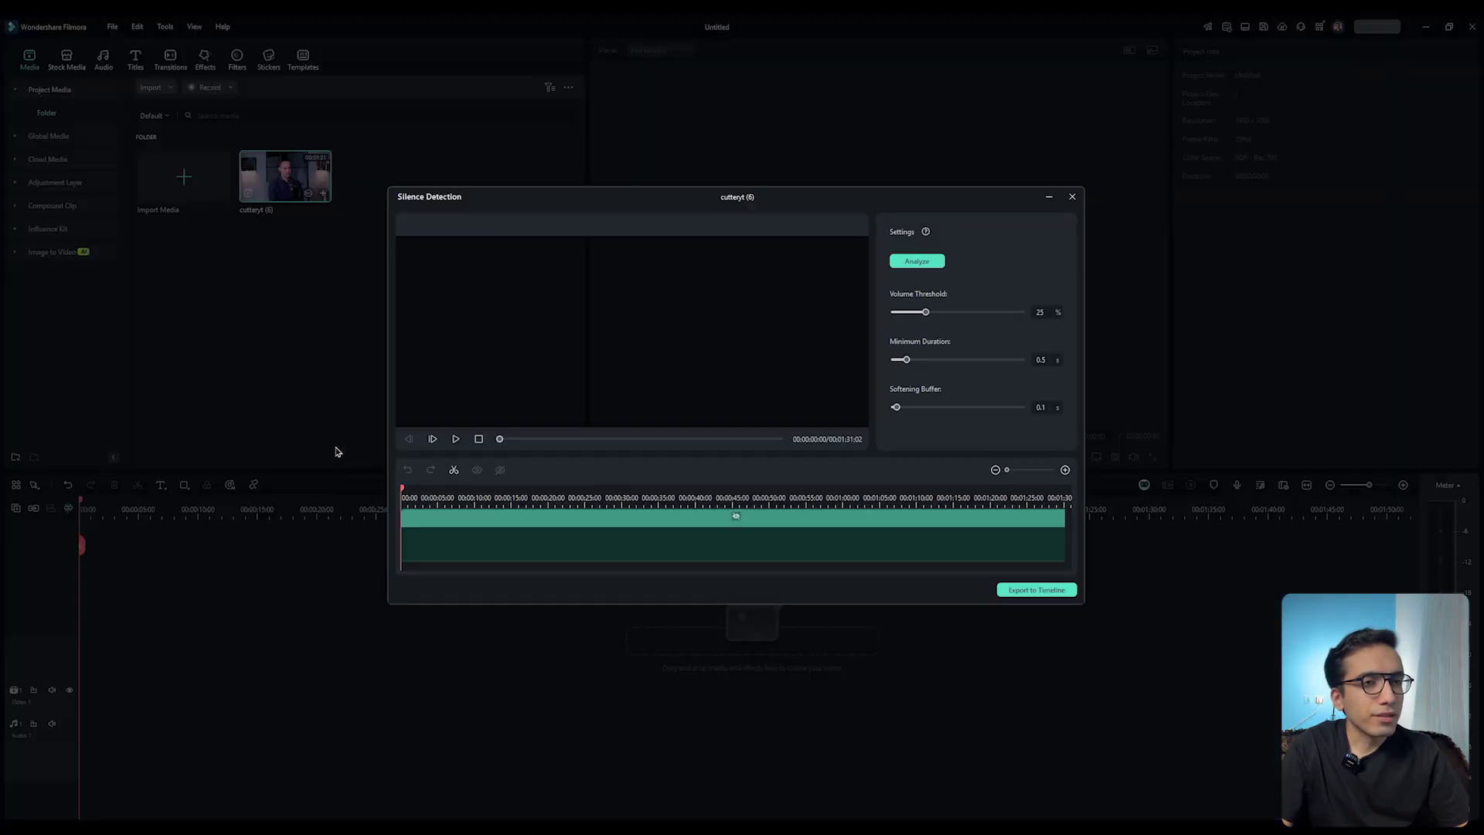
left_click(935, 262)
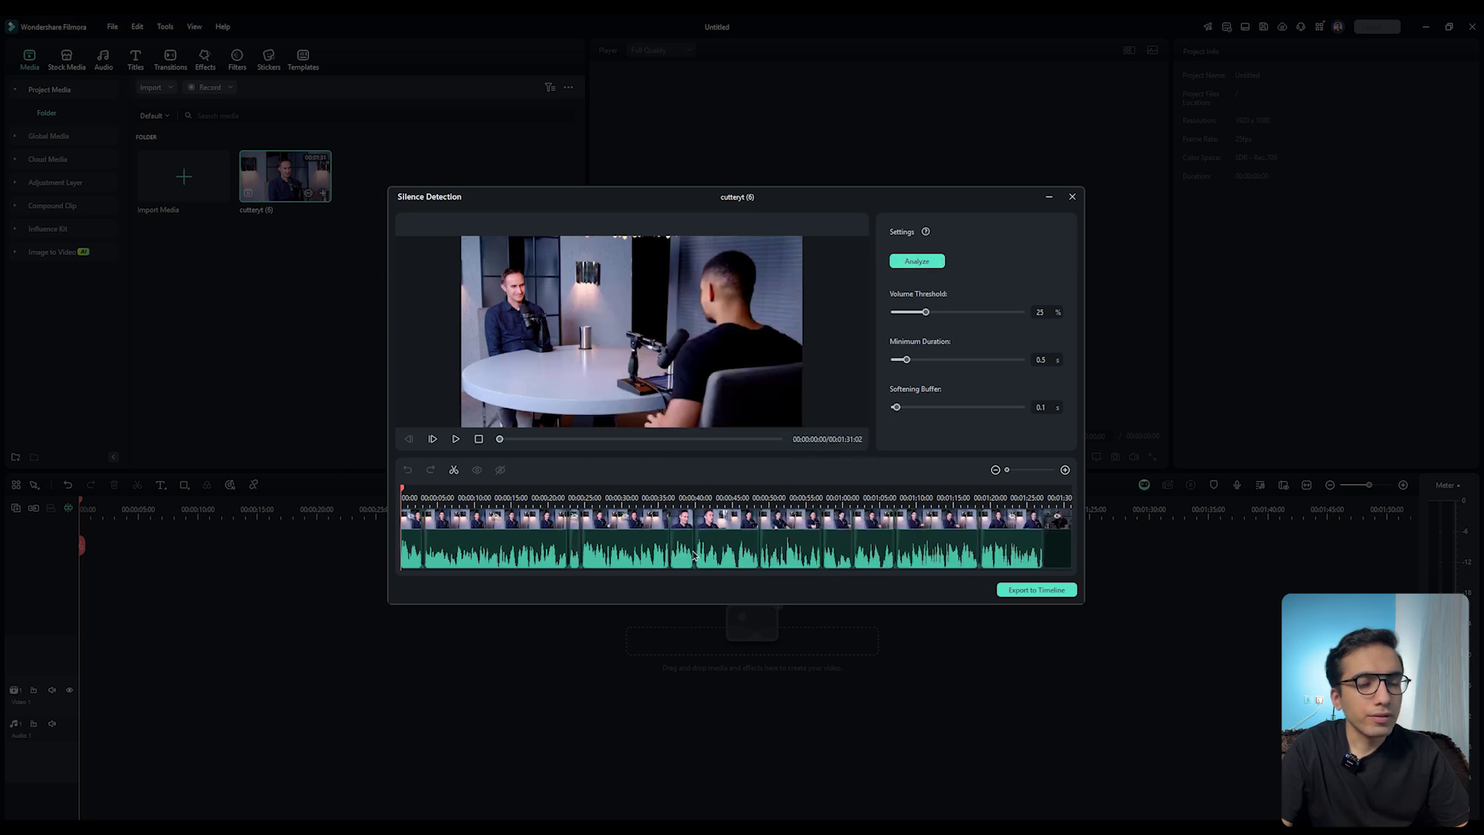
left_click(1035, 592)
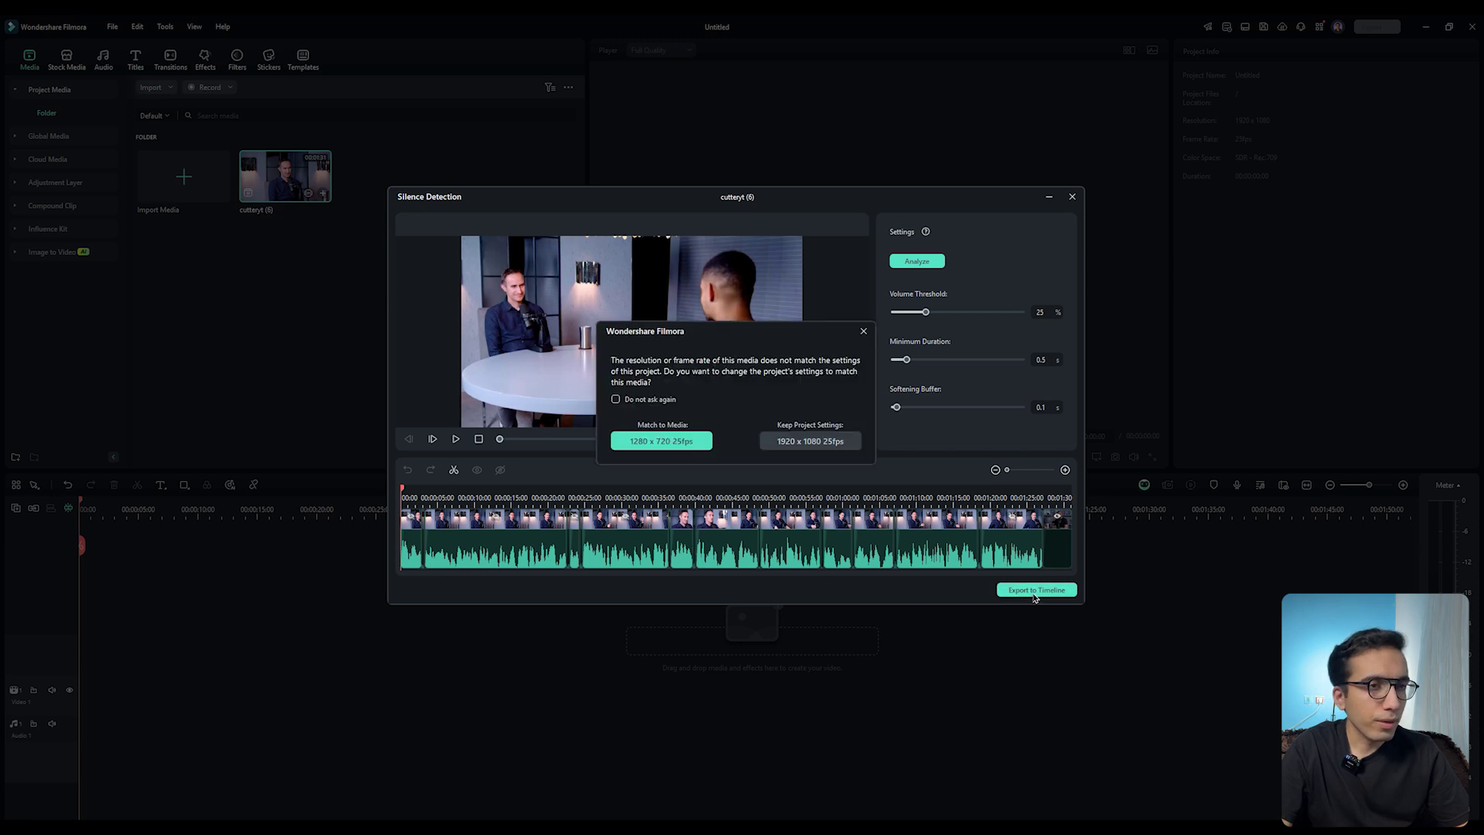
- Keep the 1920 x 1080 25fps settings and play back the trimmed interview
left_click(813, 442)
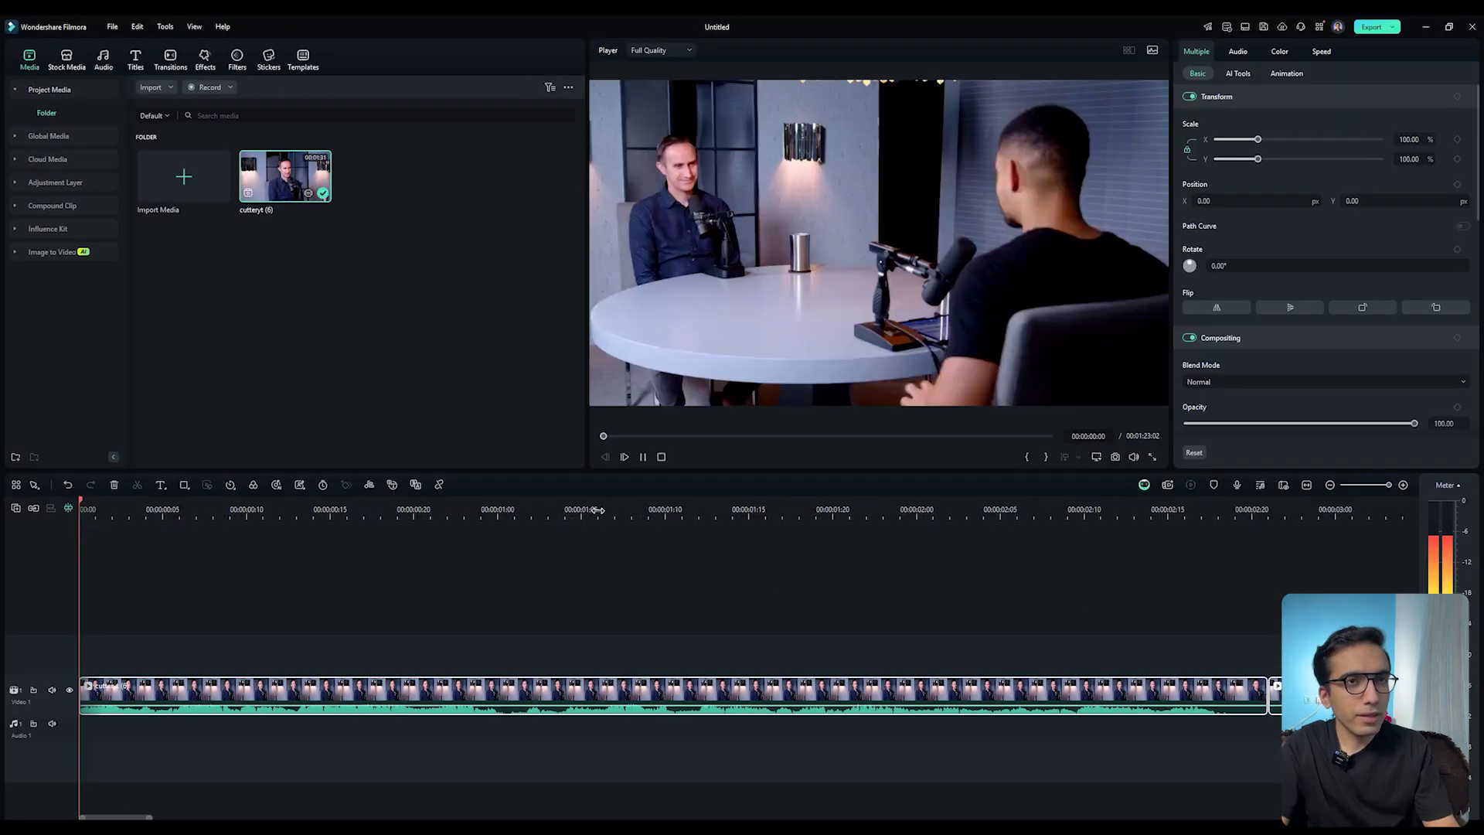
key("space")
scroll(597, 510, "down", 2)
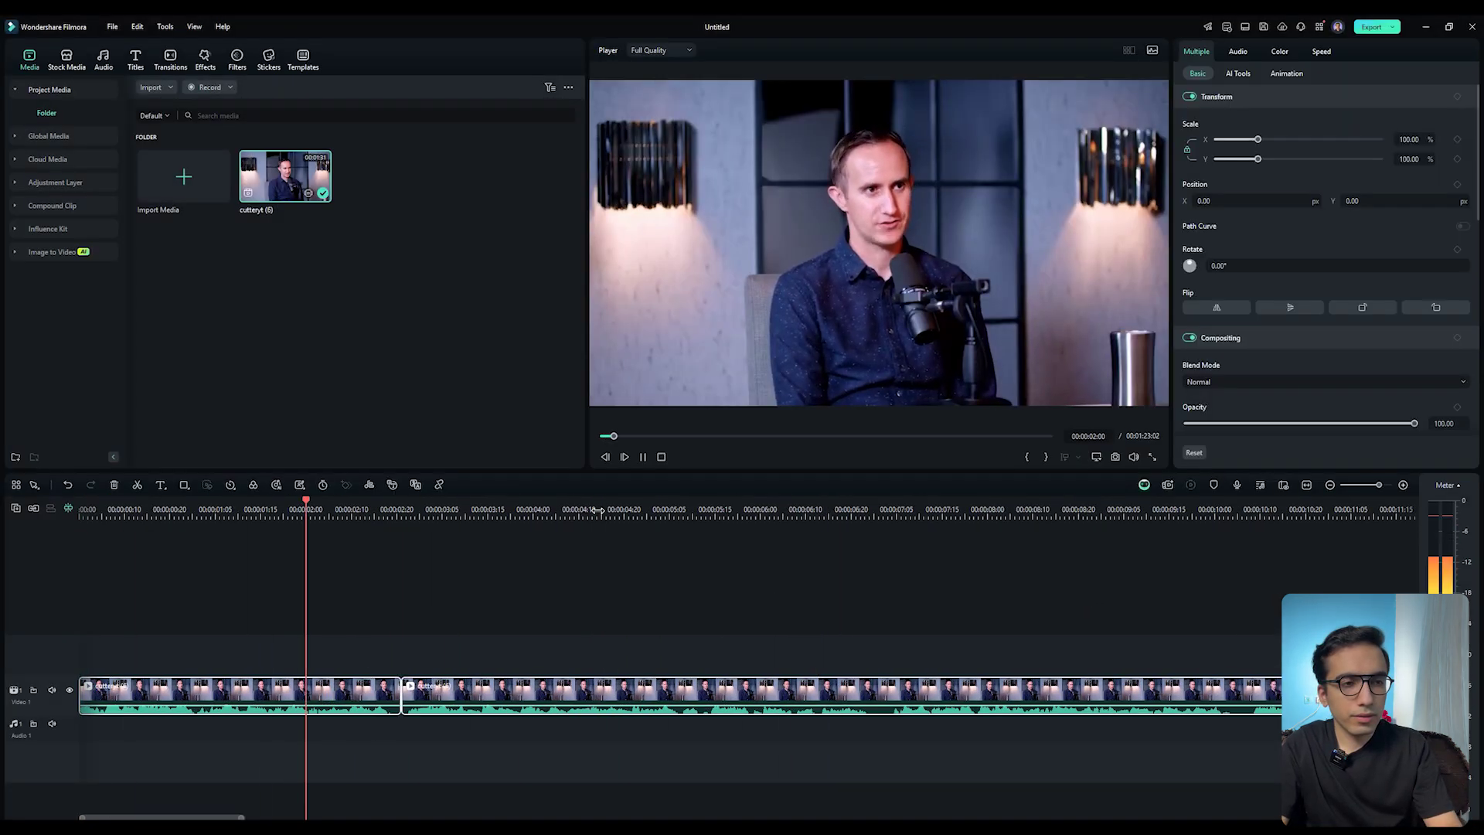
scroll(597, 510, "down", 2)
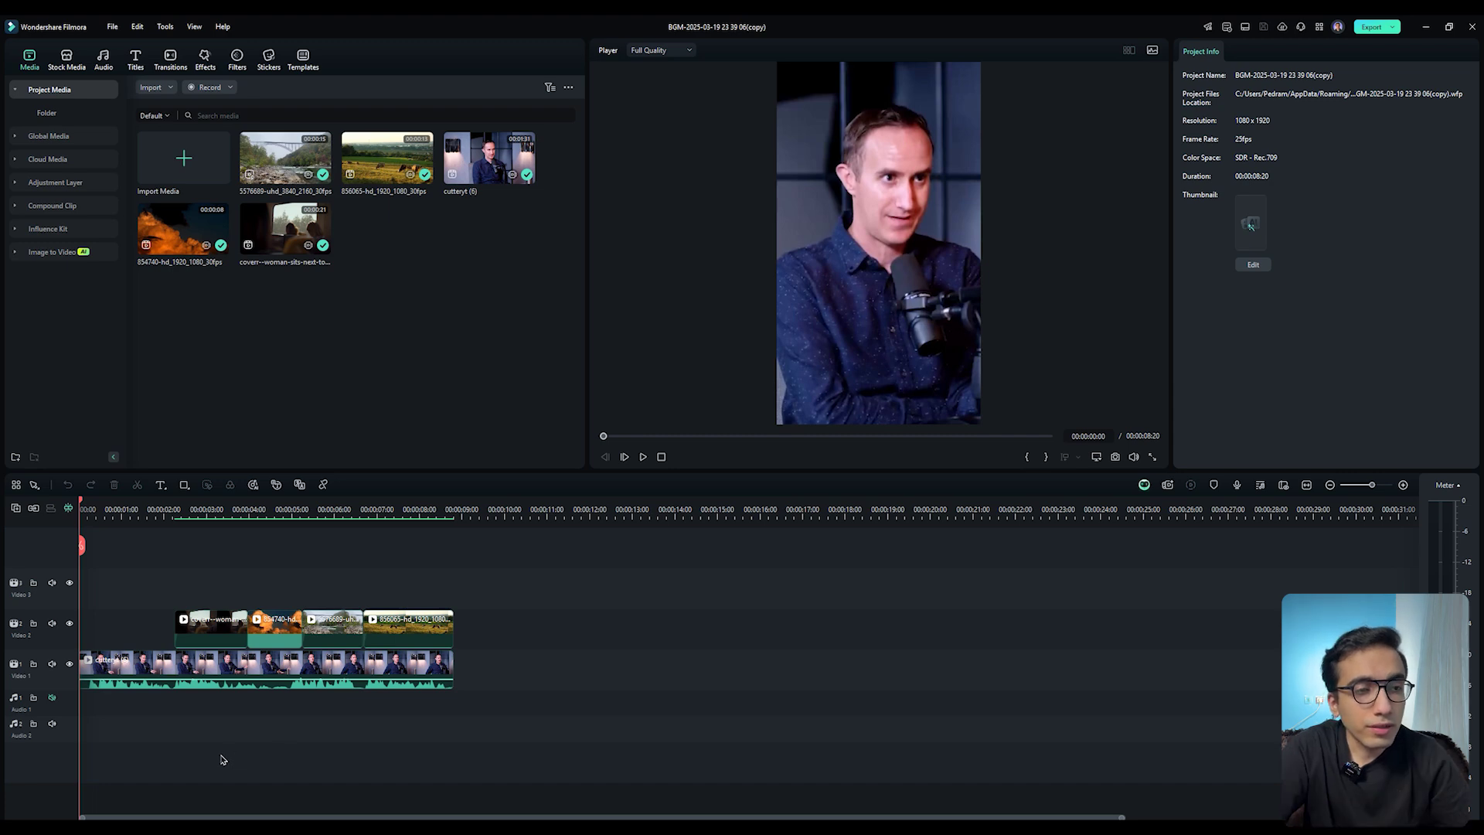
- Start Smart BGM Generation to analyse the vertical video for background music
left_click(254, 485)
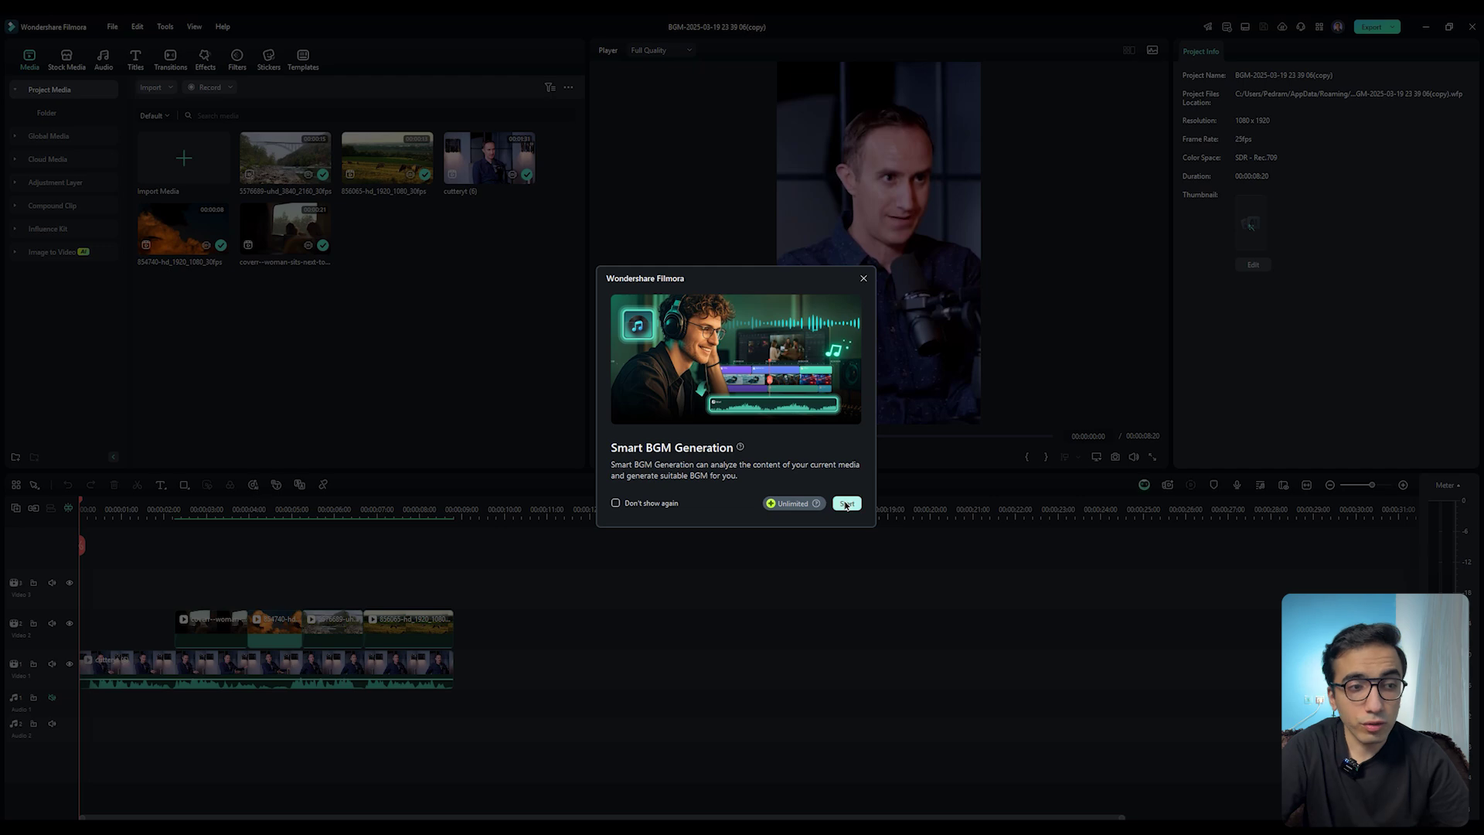
left_click(846, 503)
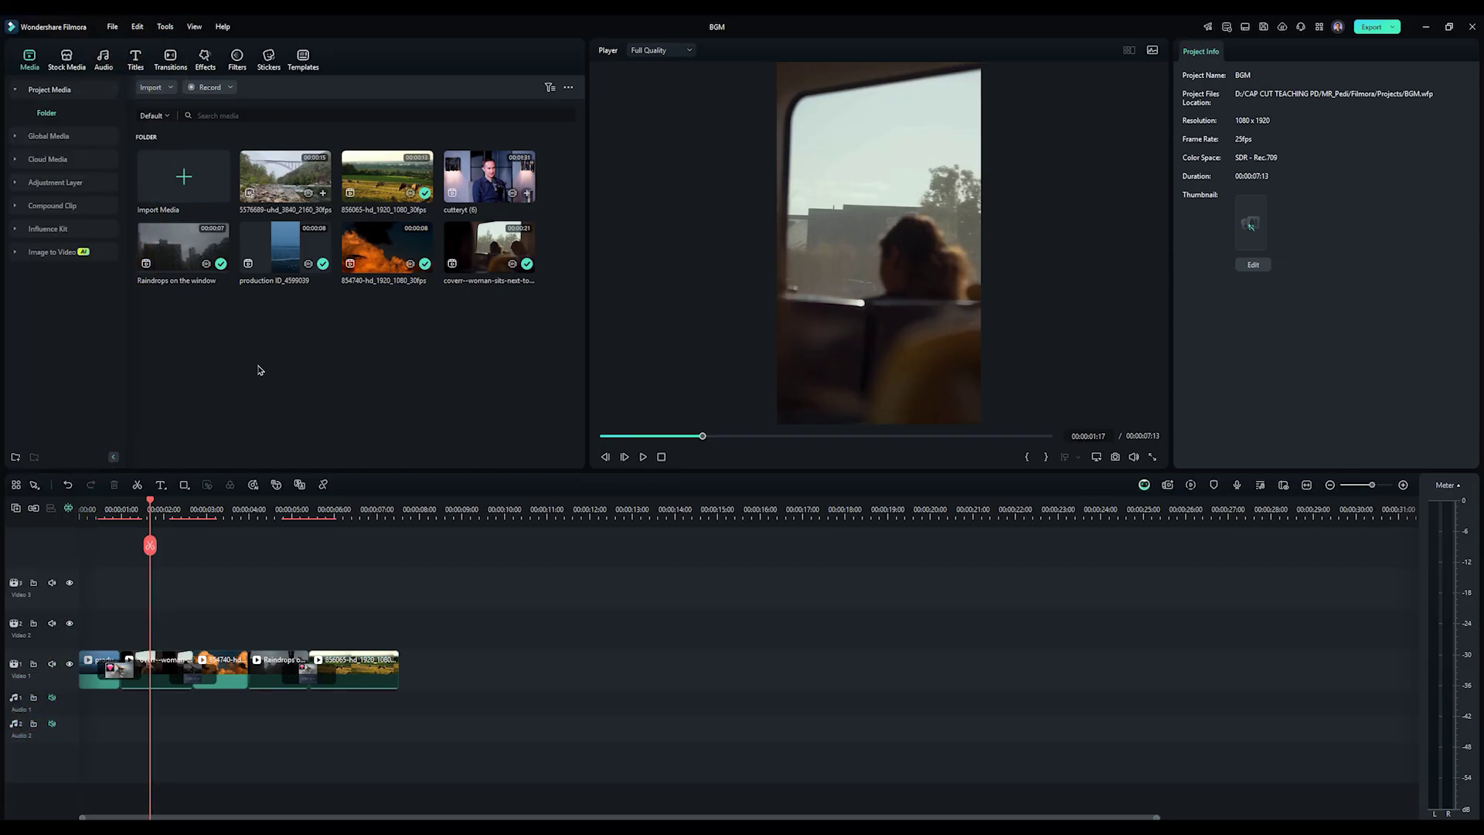
- In AI Music, replace the Happy tag with Sad, Drama and Ambient tags
left_click(103, 60)
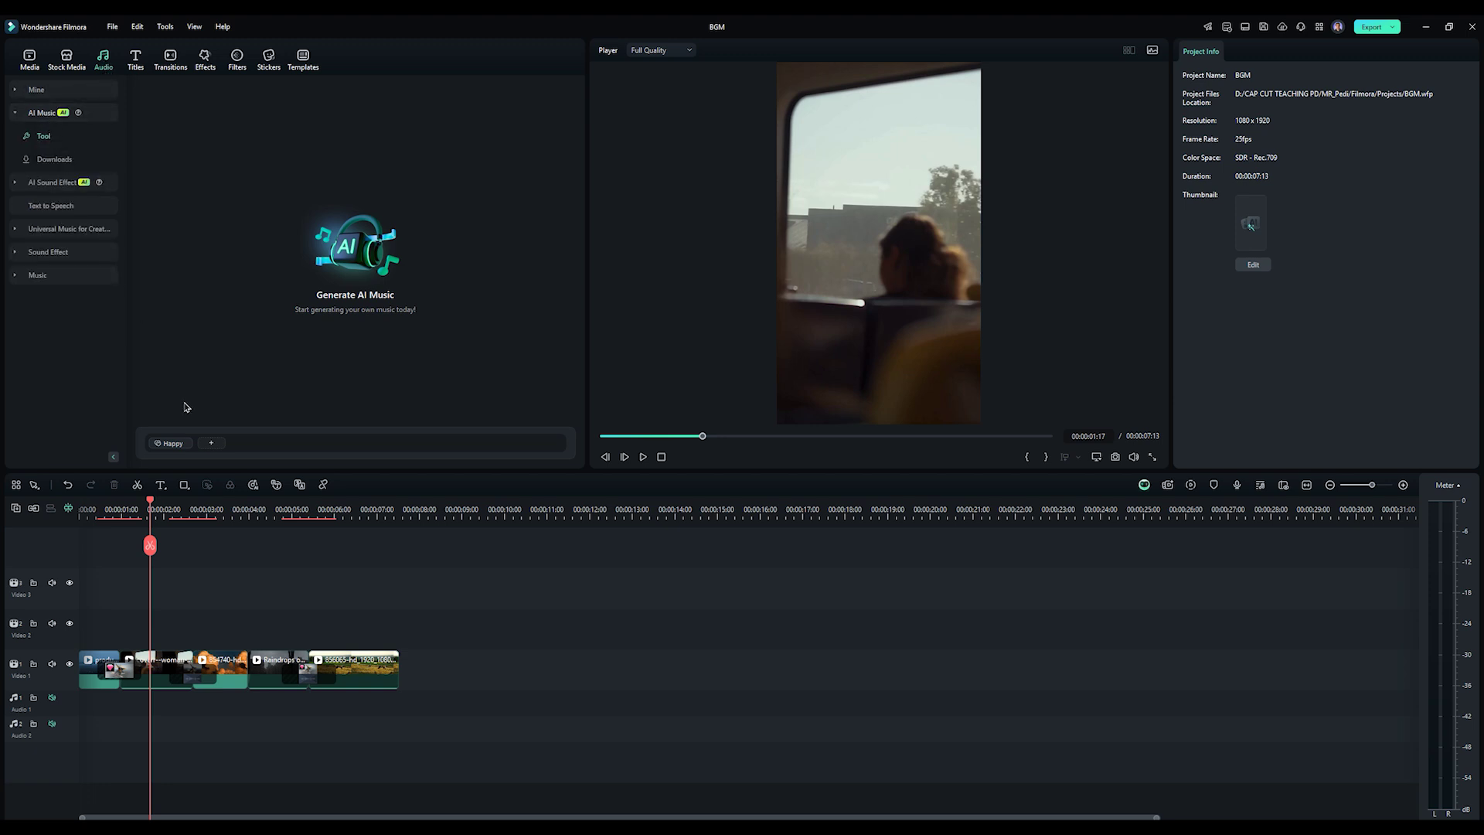
left_click(193, 438)
left_click(205, 445)
left_click(214, 345)
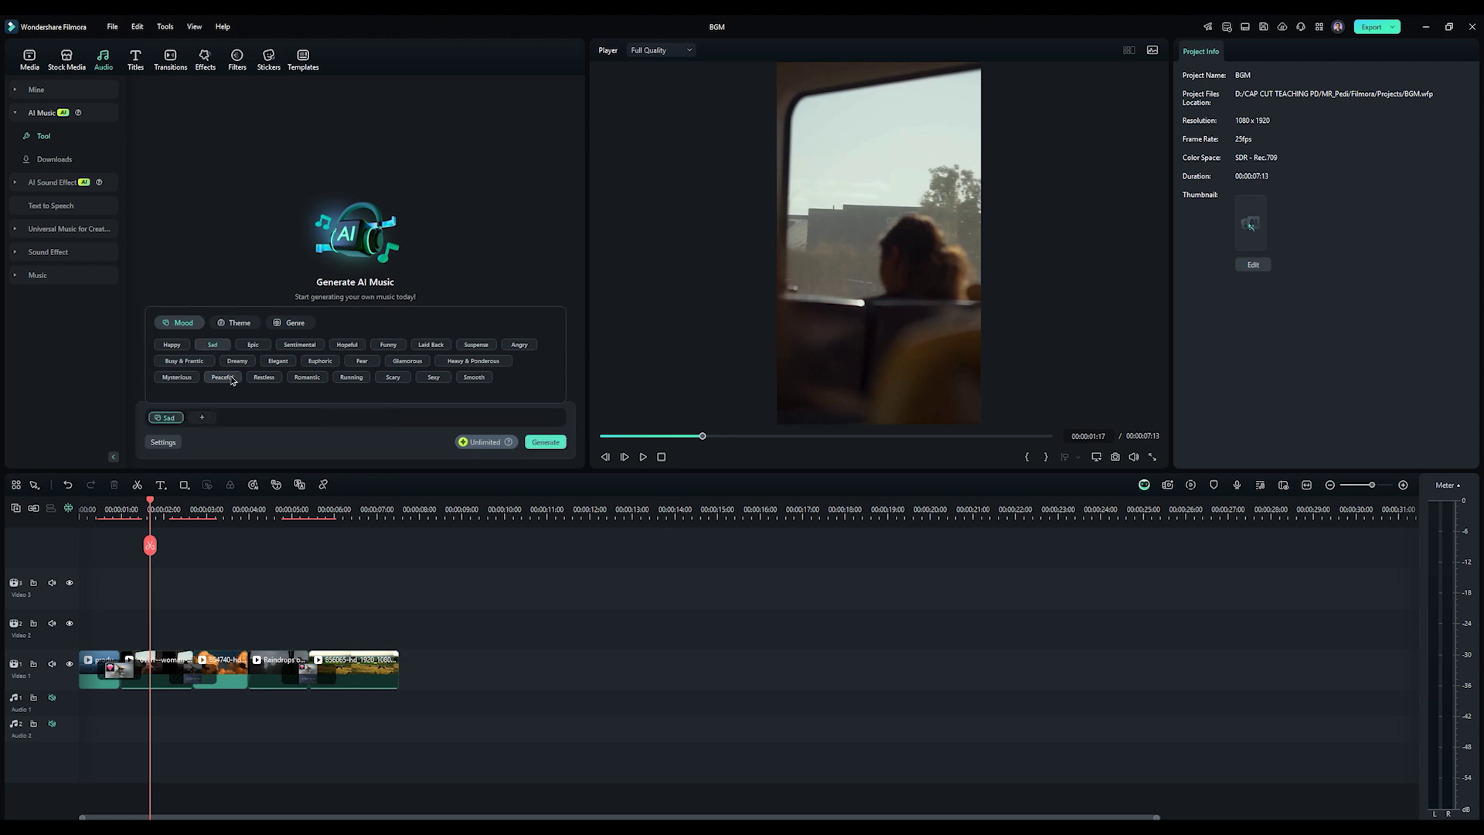
left_click(234, 323)
left_click(316, 361)
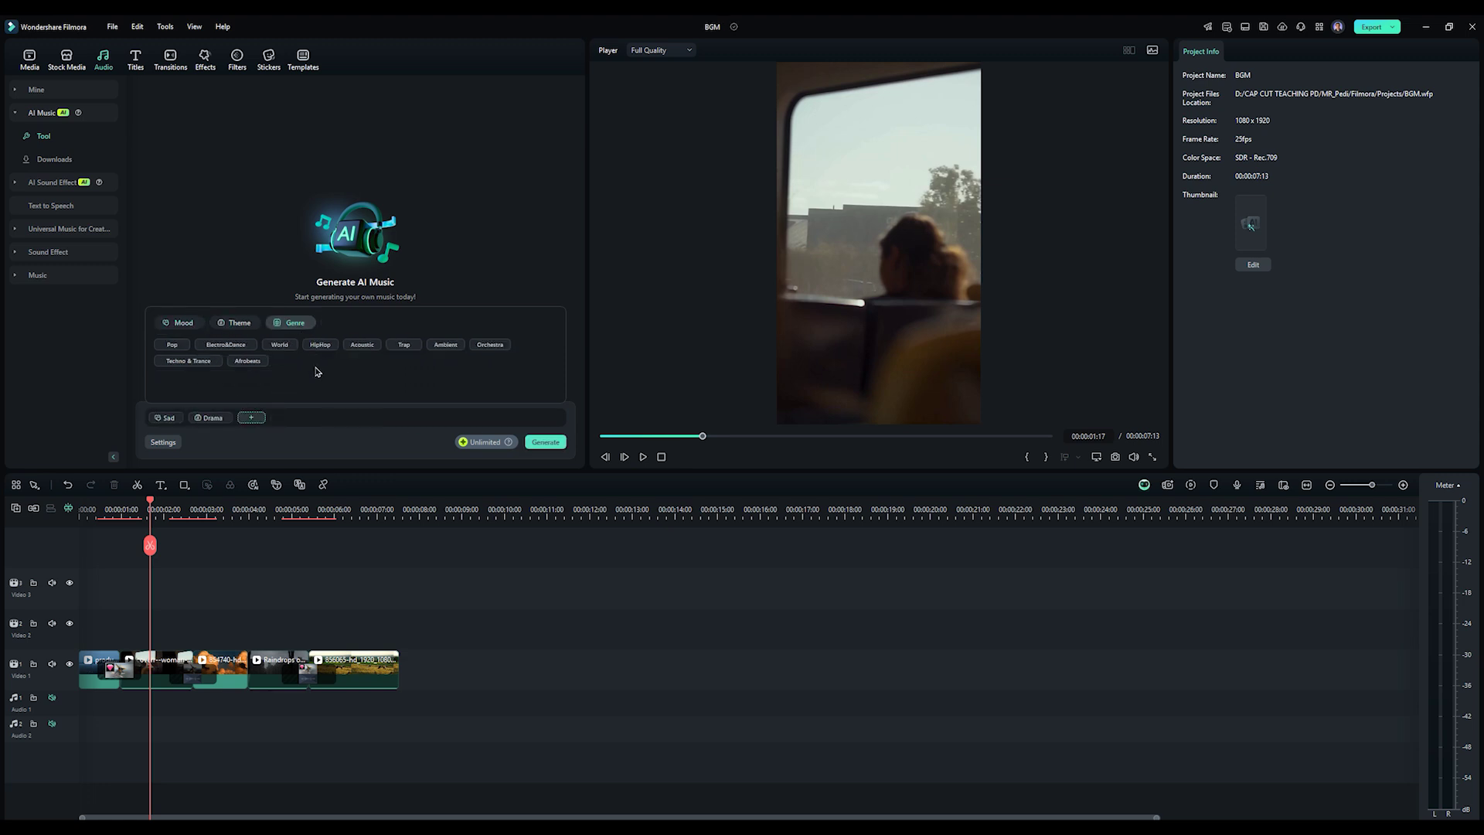
left_click(445, 344)
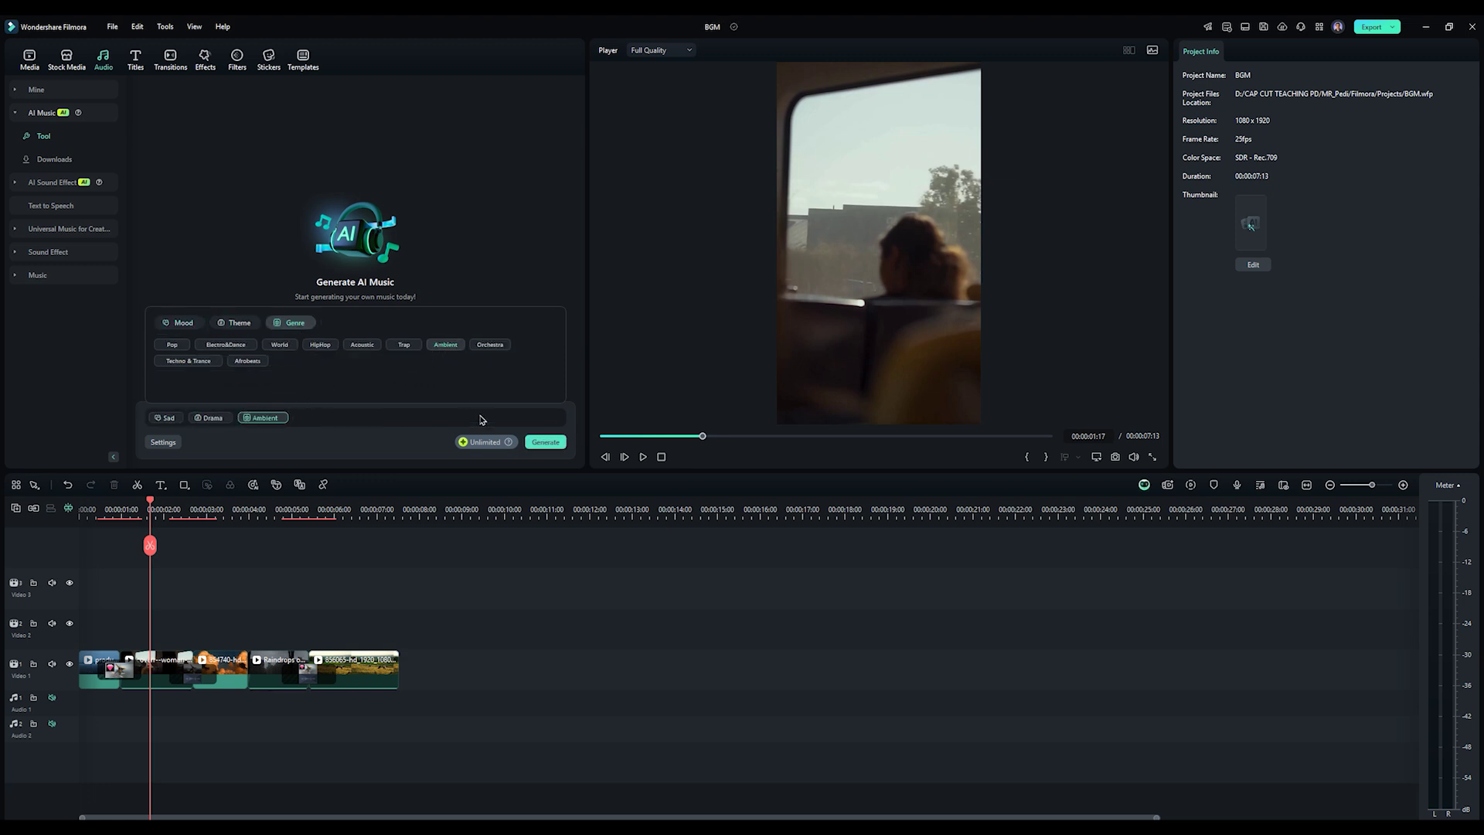
- Generate the music and preview the first and third generated tracks
left_click(544, 442)
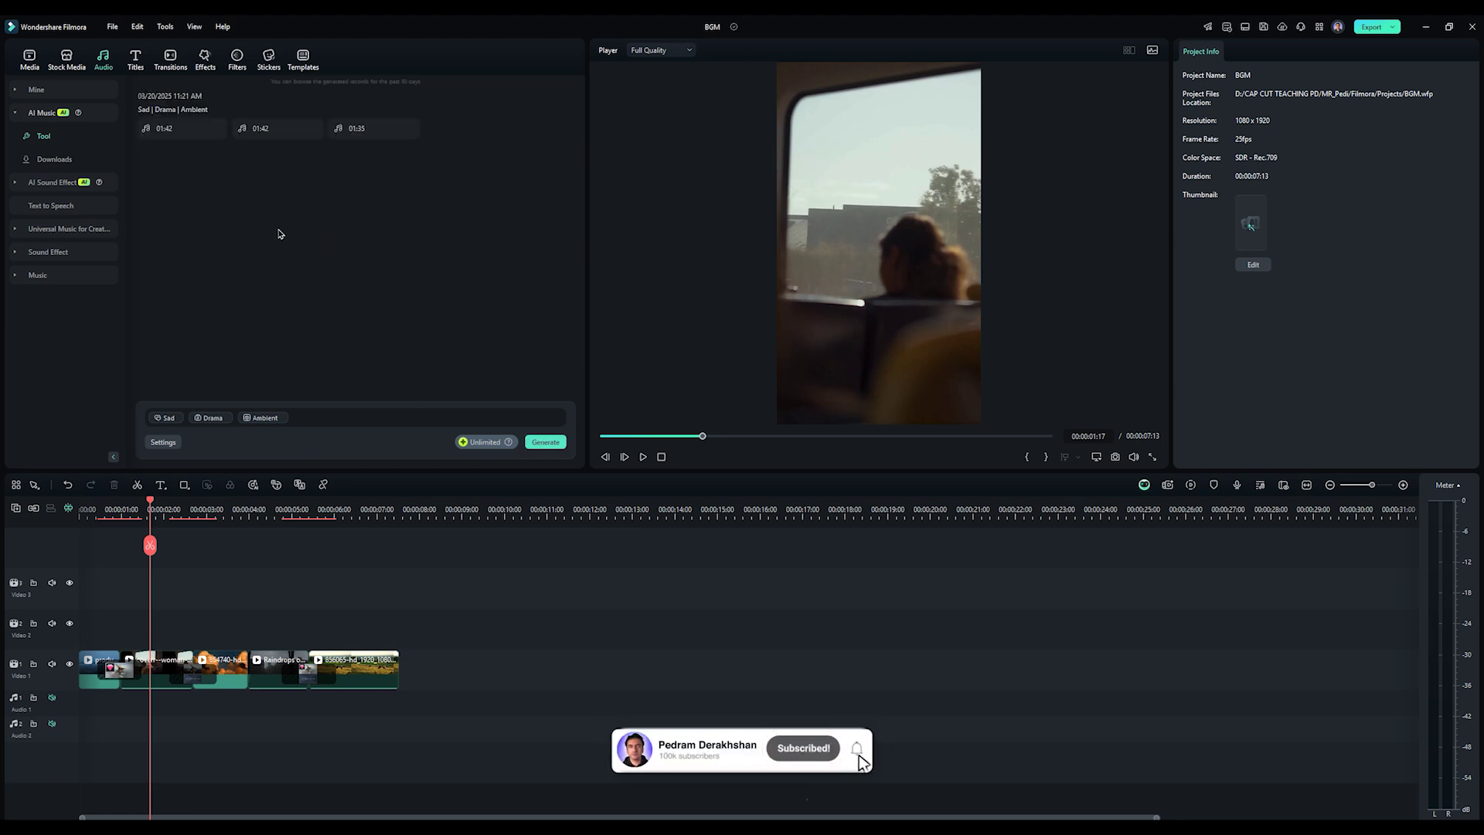
left_click(147, 130)
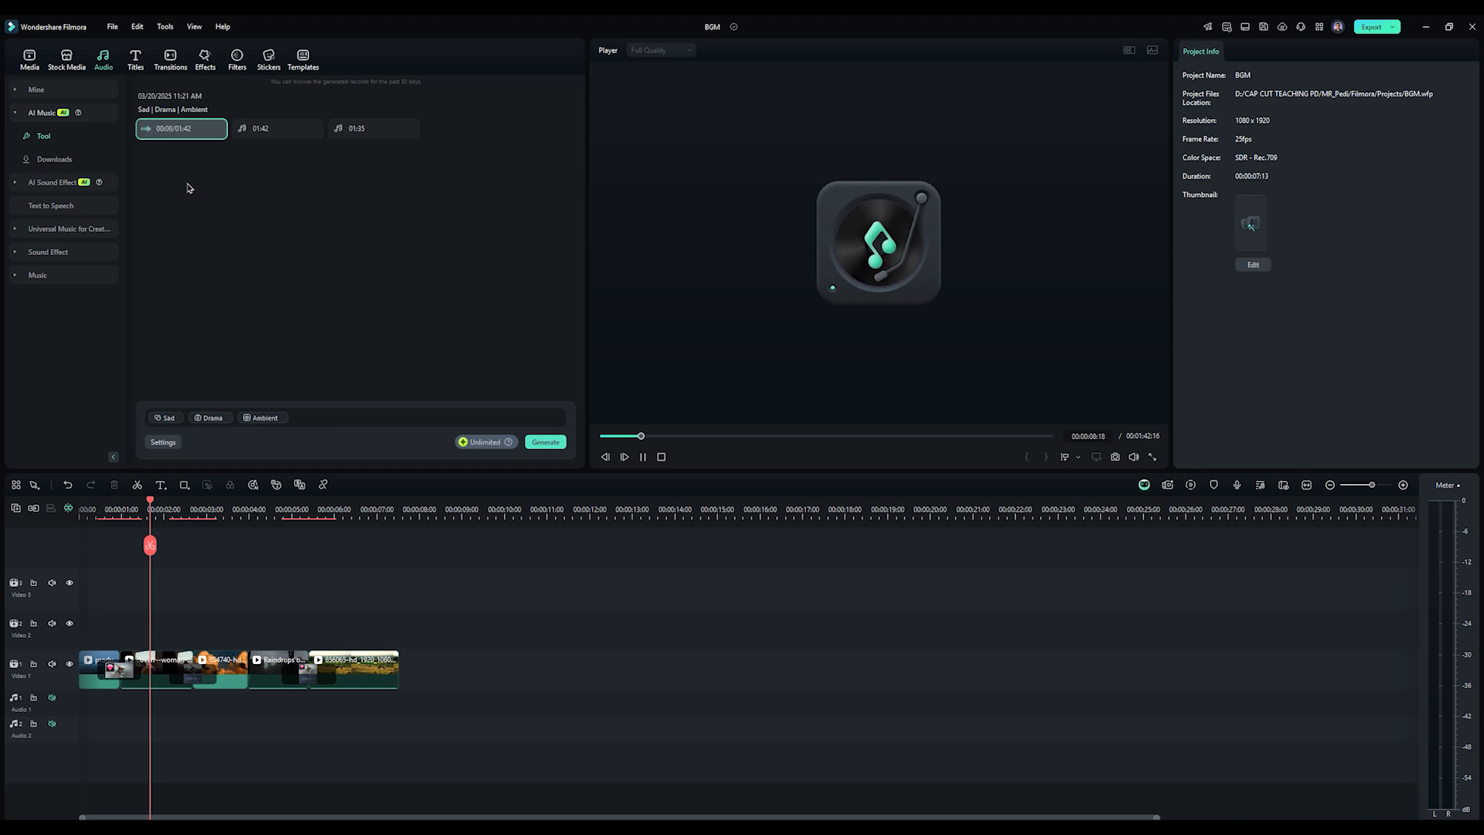
left_click(340, 129)
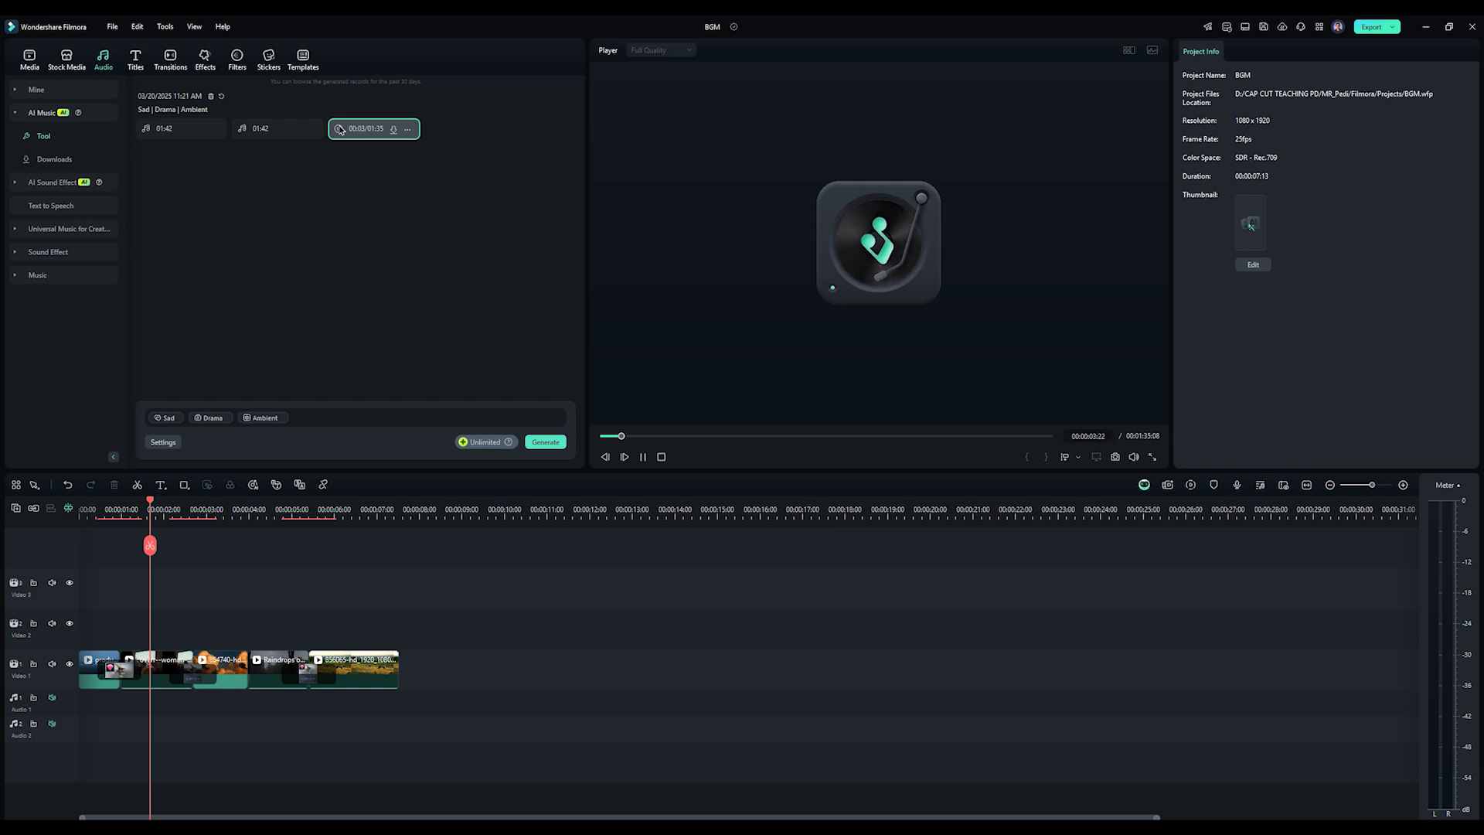
- Generate an AI sound effect from the prompt "Cheers,glass clink"
left_click(340, 129)
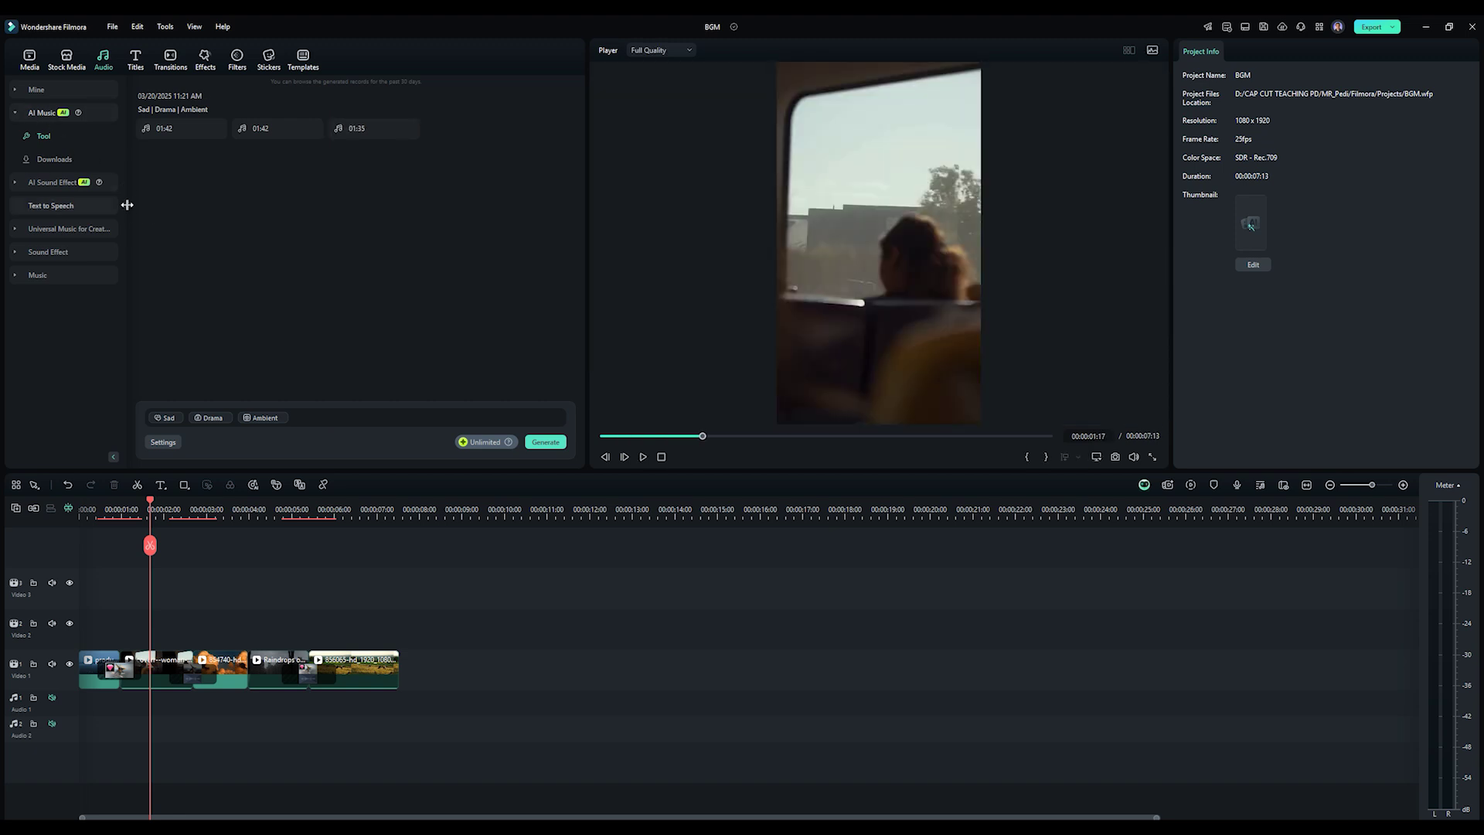
left_click(45, 183)
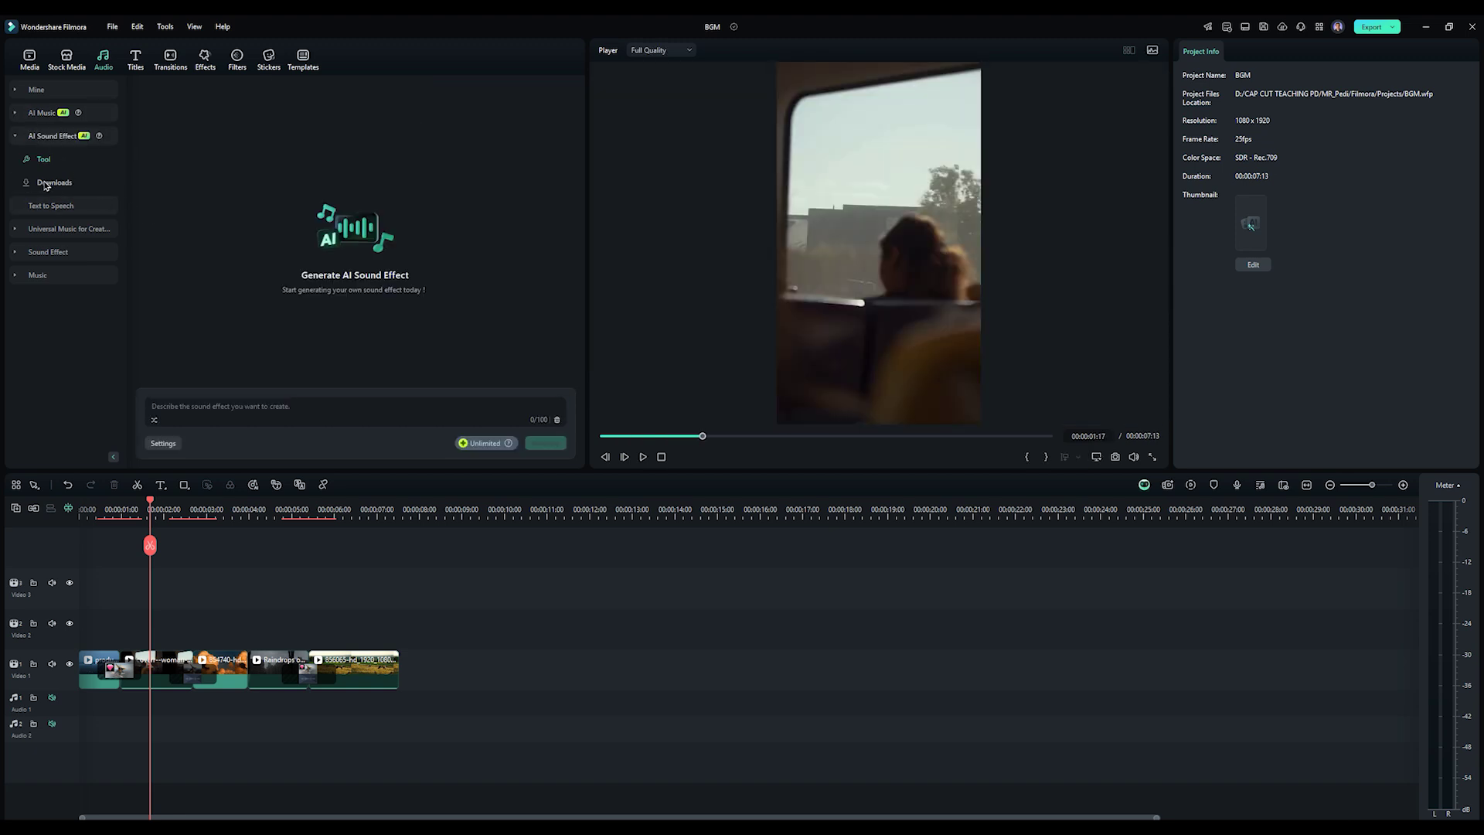
left_click(221, 402)
type("d")
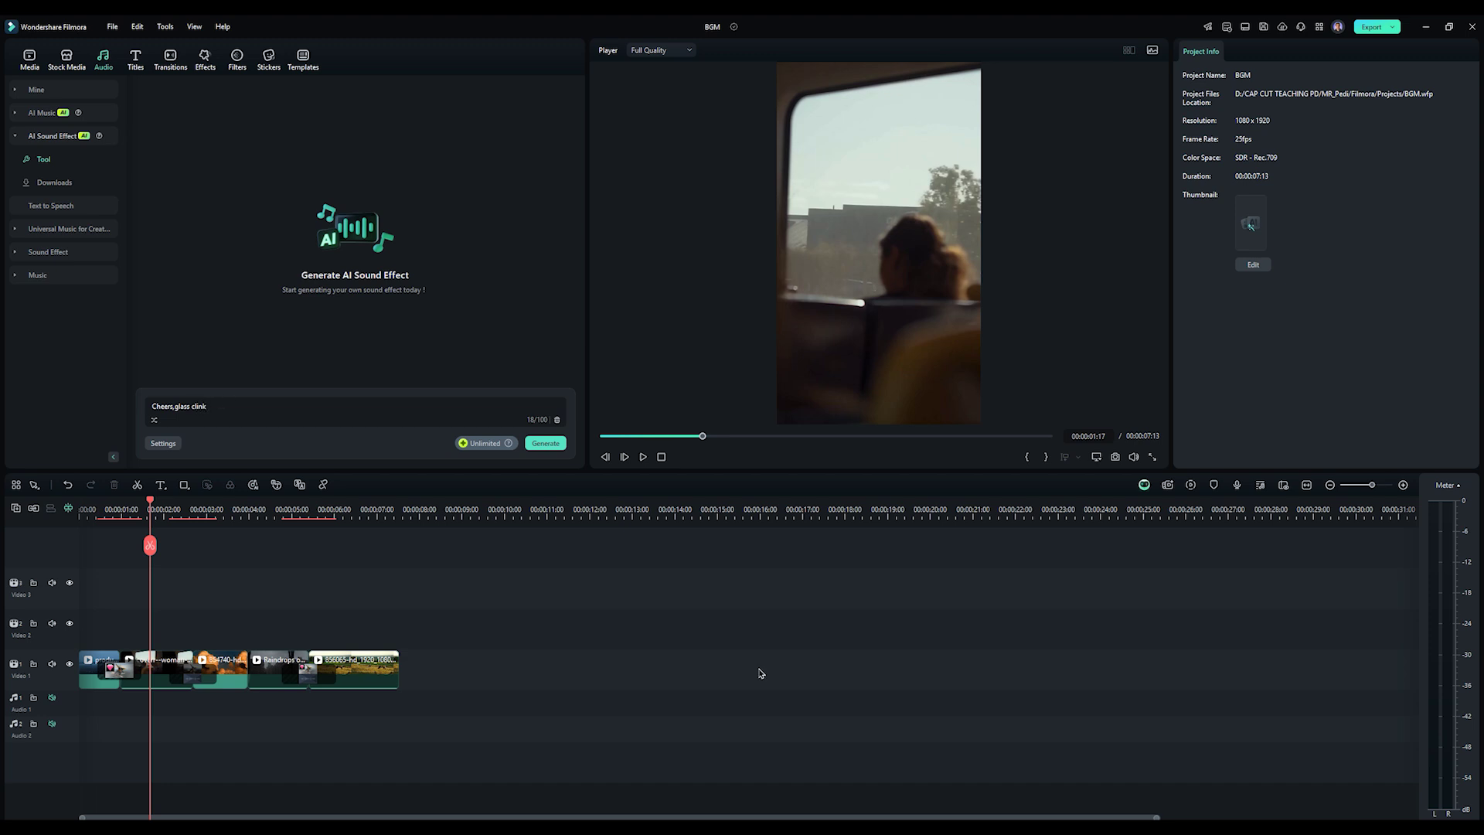
left_click(548, 443)
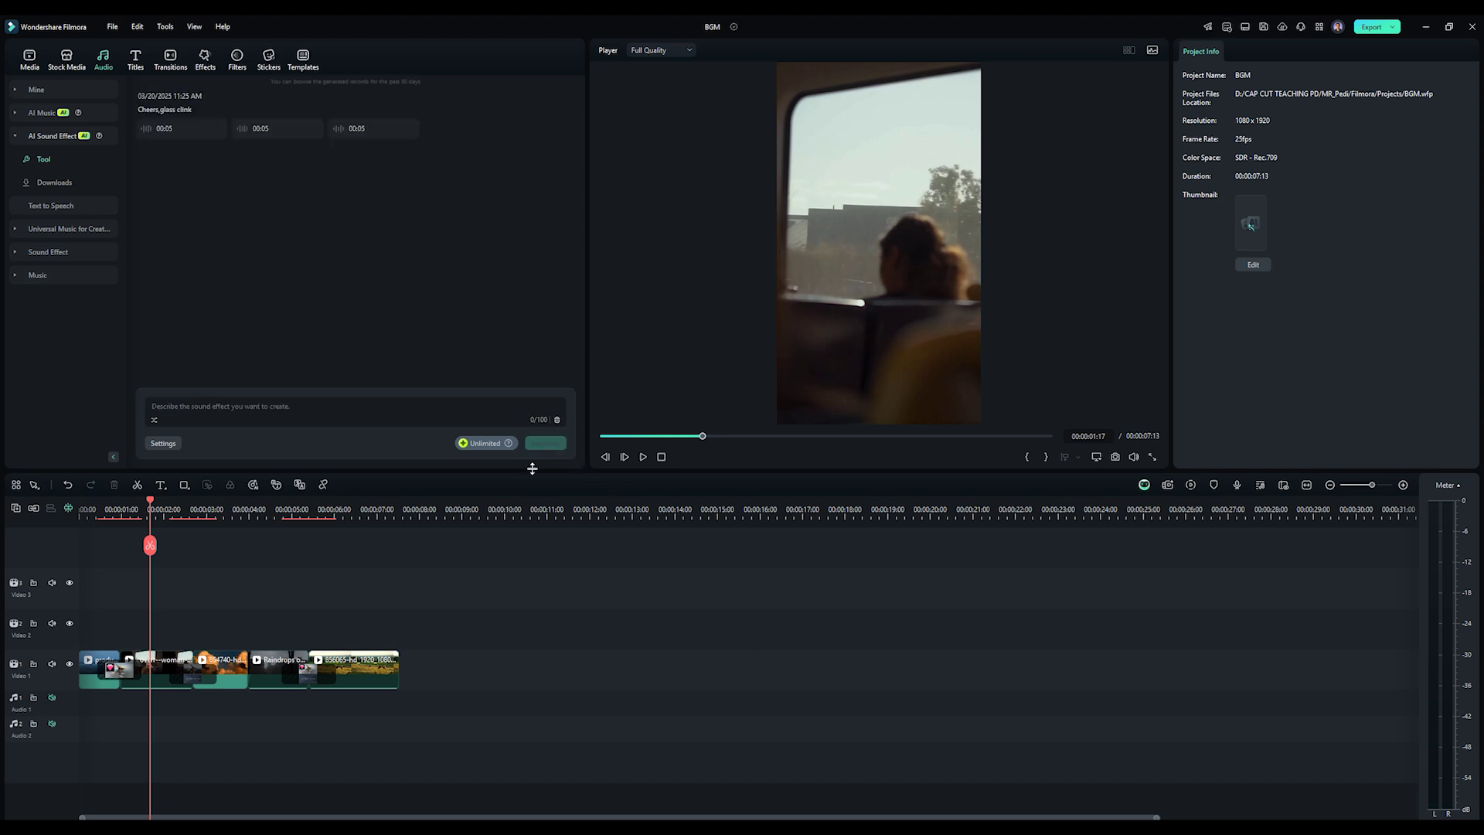
- Preview each of the three generated sound effect variations
left_click(147, 130)
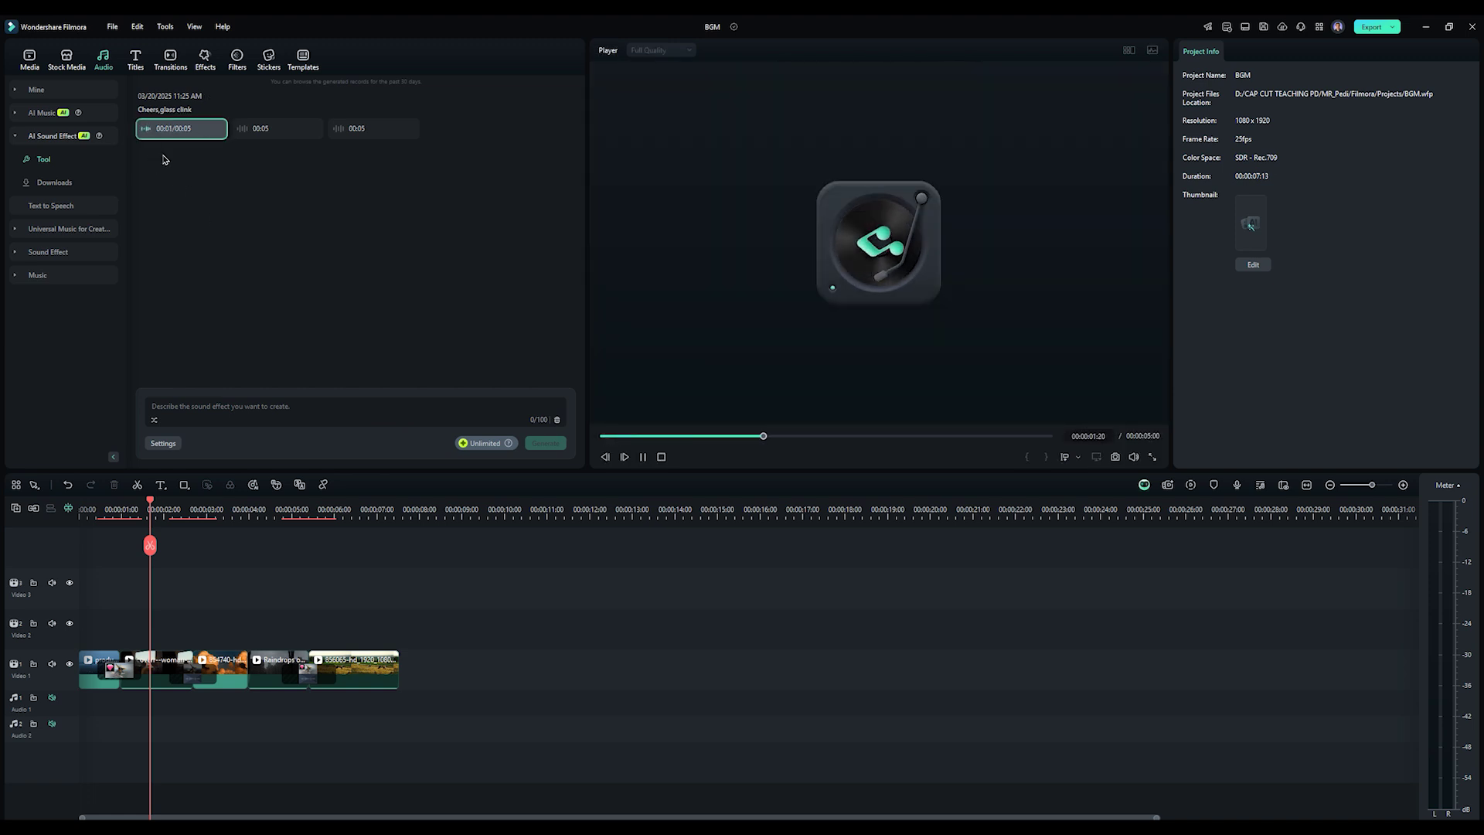
left_click(245, 134)
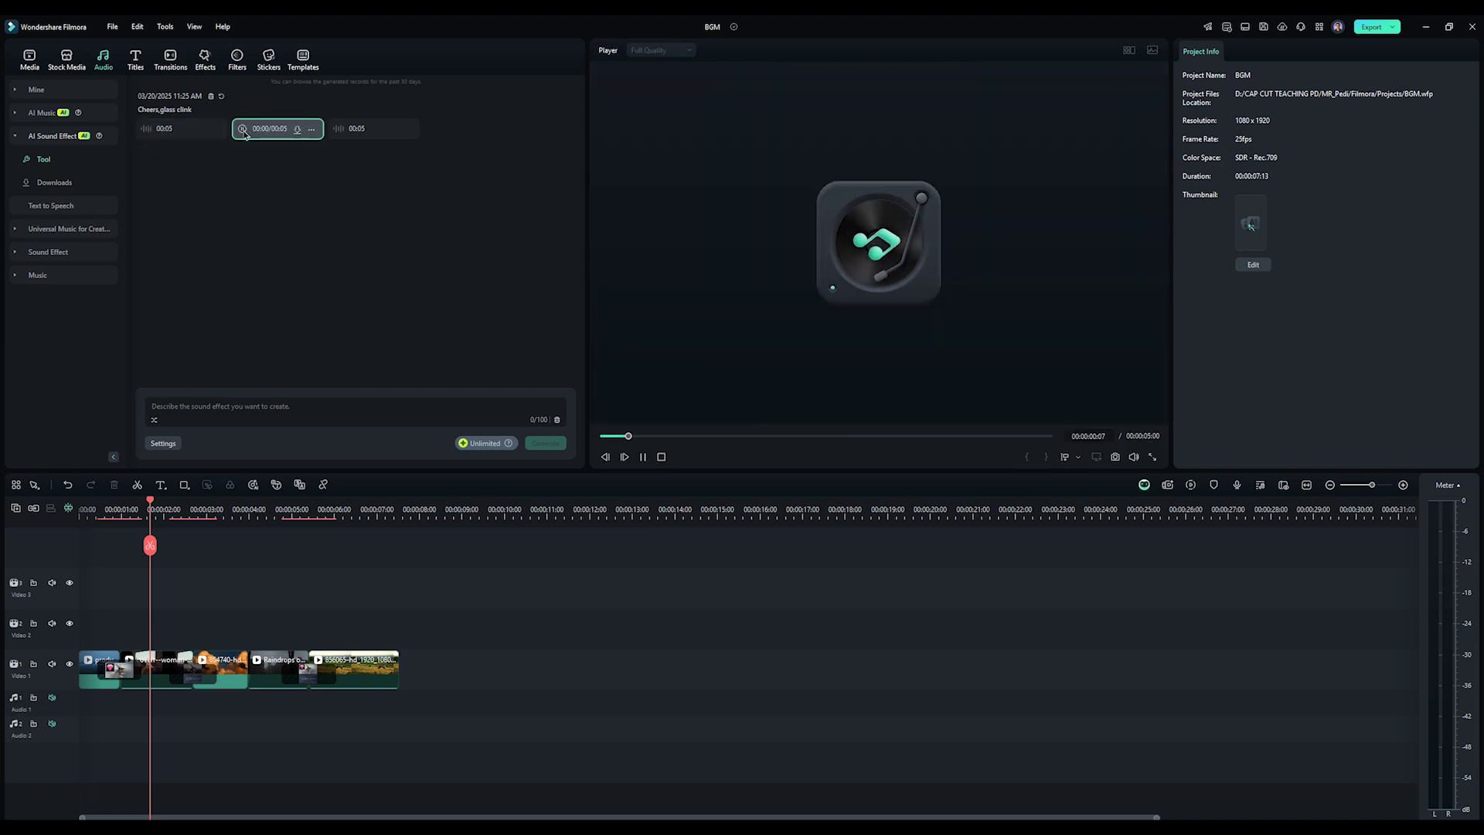
left_click(337, 129)
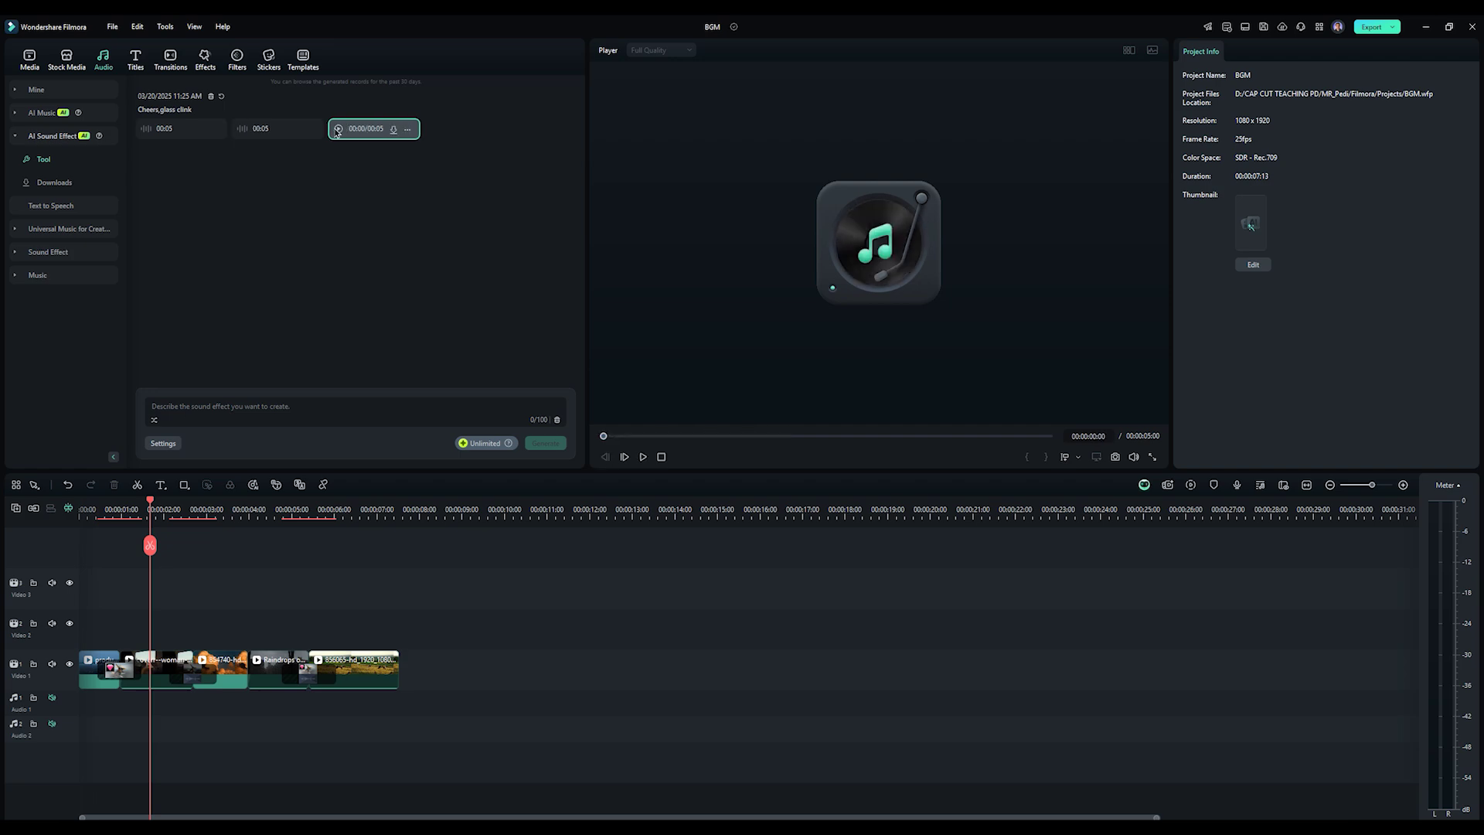